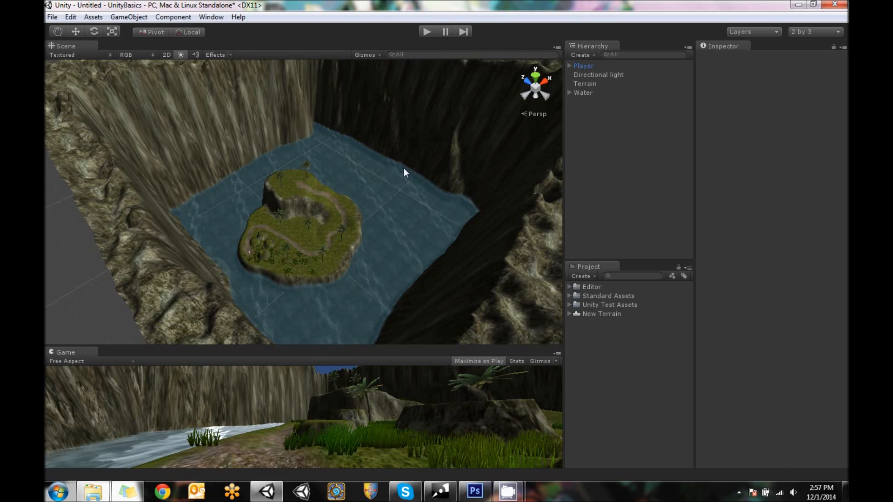
Examine the island terrain from the player's starting point along the dirt path up to the hilltop
left_click_drag(254, 278, 322, 204, "alt")
scroll(294, 286, "up", 7)
left_click_drag(380, 163, 350, 229, "alt")
scroll(349, 232, "up", 4)
mouse_move(301, 267)
left_mouse_down("alt")
mouse_move(323, 247)
mouse_move(390, 259)
mouse_move(434, 253)
mouse_move(300, 280)
left_mouse_up("alt")
scroll(457, 244, "down", 6)
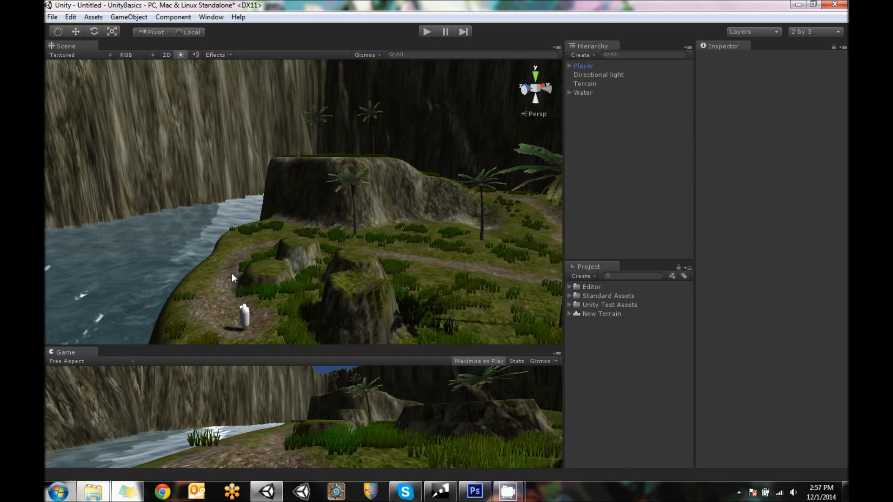
left_click_drag(442, 227, 367, 307, "alt")
scroll(379, 286, "down", 4)
middle_click_drag(419, 176, 423, 273)
left_click_drag(419, 278, 549, 267, "alt")
scroll(371, 195, "up", 10)
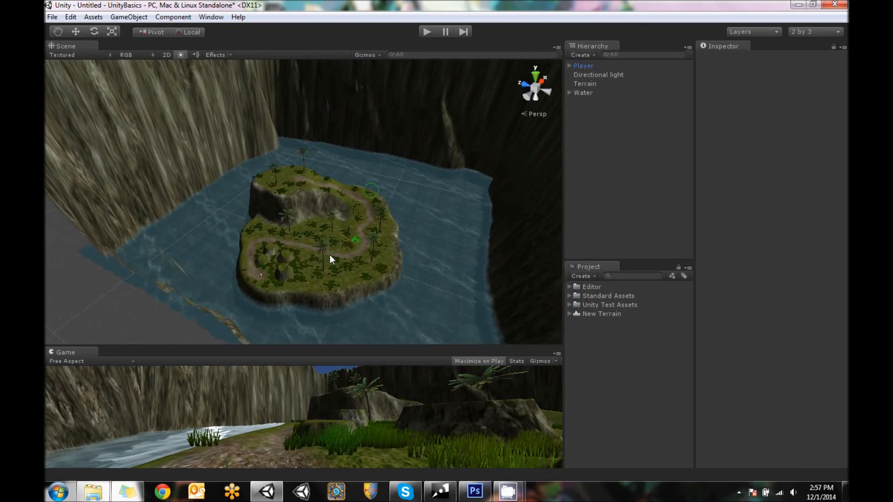
scroll(328, 255, "up", 3)
left_click_drag(337, 259, 271, 208, "alt")
middle_click_drag(279, 276, 358, 209)
left_click_drag(358, 209, 295, 256, "alt")
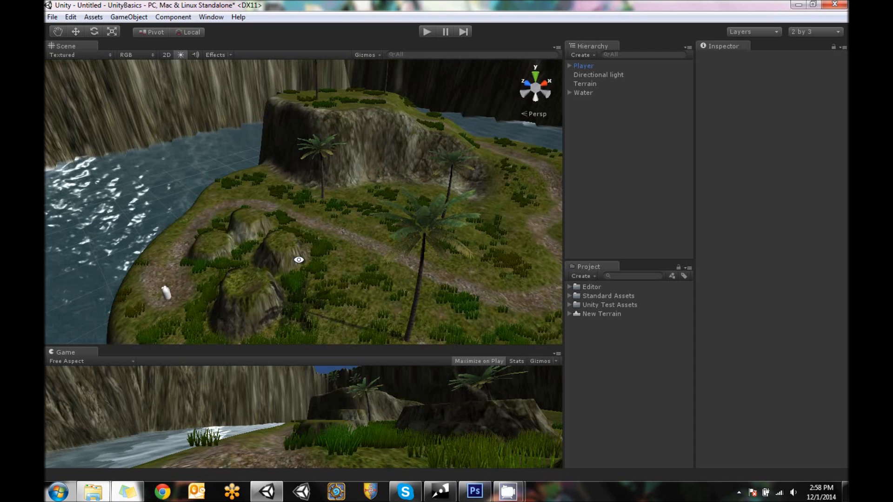
left_click_drag(486, 148, 370, 226, "alt")
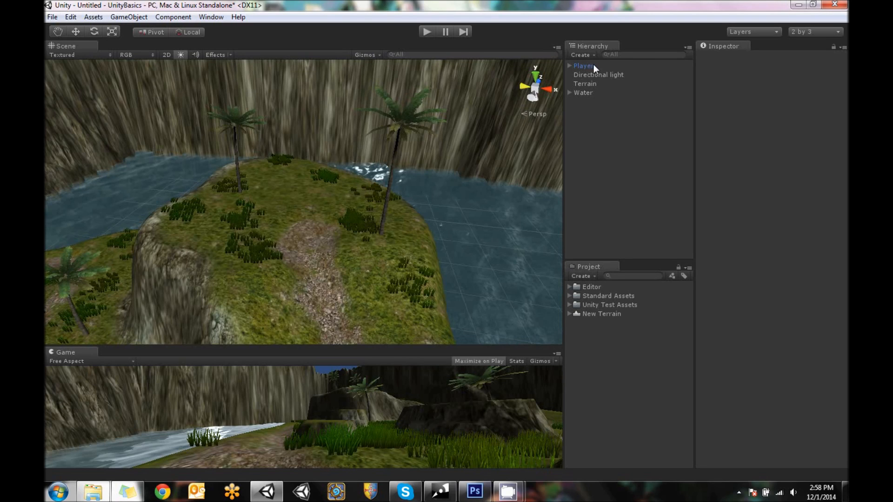
Erase the palm trees from the hilltop of the terrain, using the tree placement brush at size 10
left_click(592, 85)
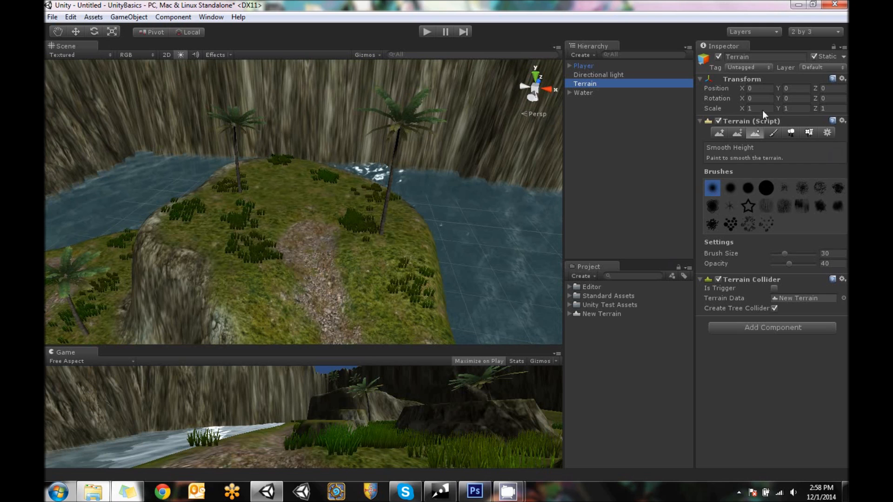
left_click(791, 132)
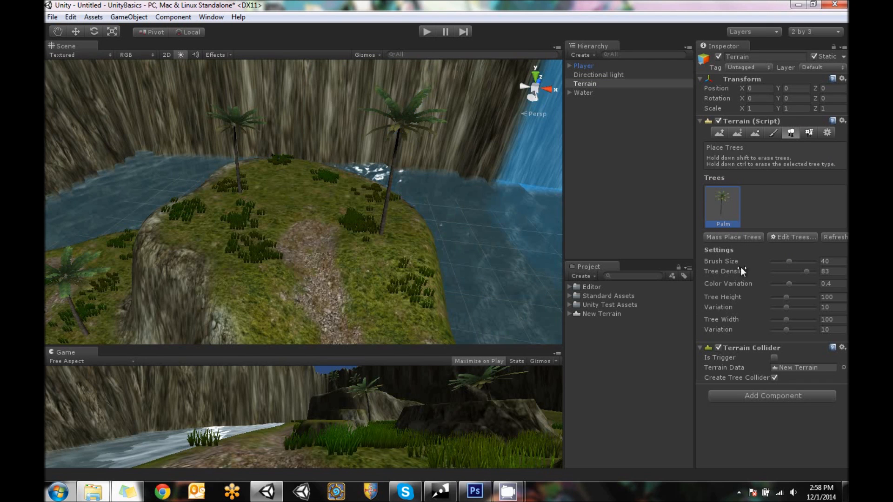
left_click(776, 262)
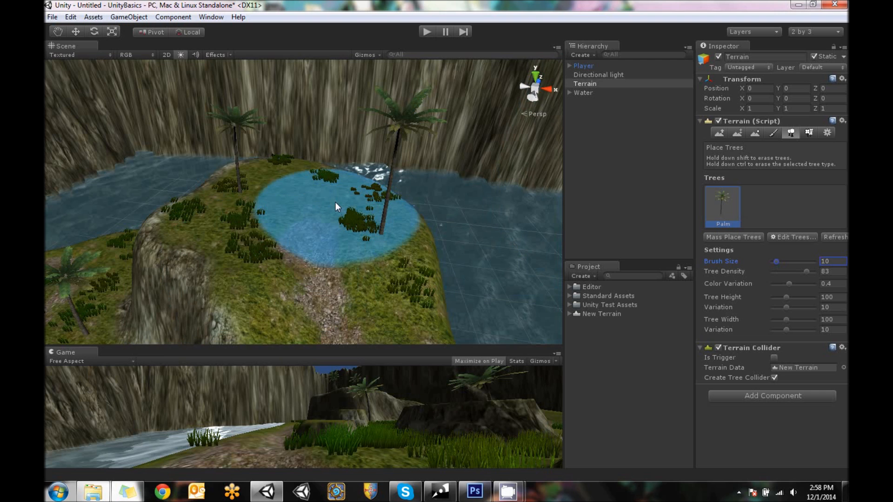
left_click_drag(379, 209, 262, 189, "shift")
scroll(281, 191, "down", 1)
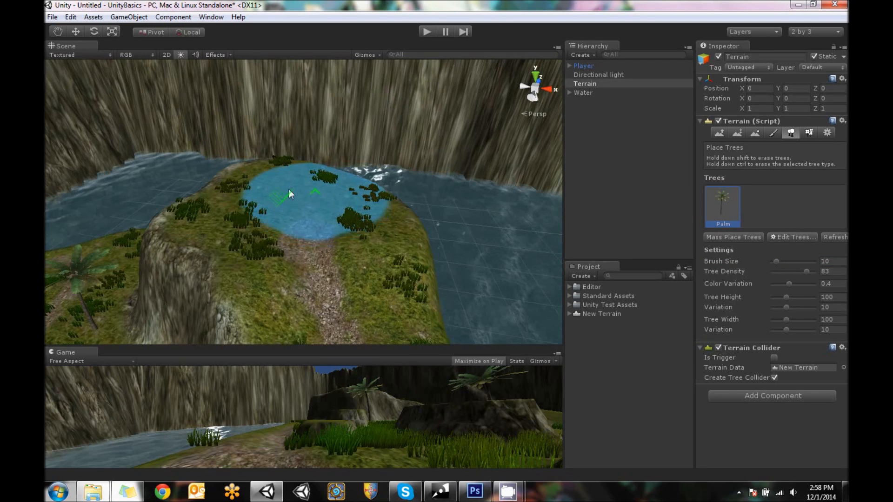
Clear the Grass2 details from the upper part of the hilltop, using the detail brush at opacity 0.45
left_click(809, 133)
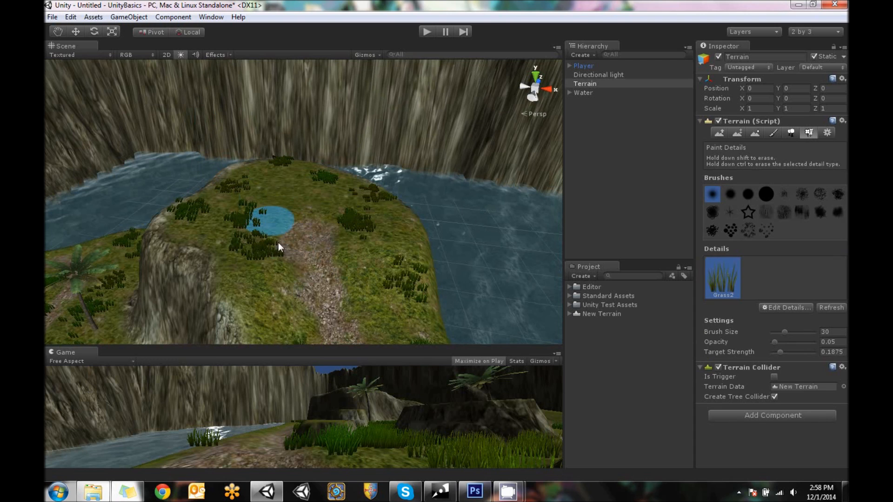
left_click_drag(259, 210, 249, 218, "shift")
left_click(791, 342)
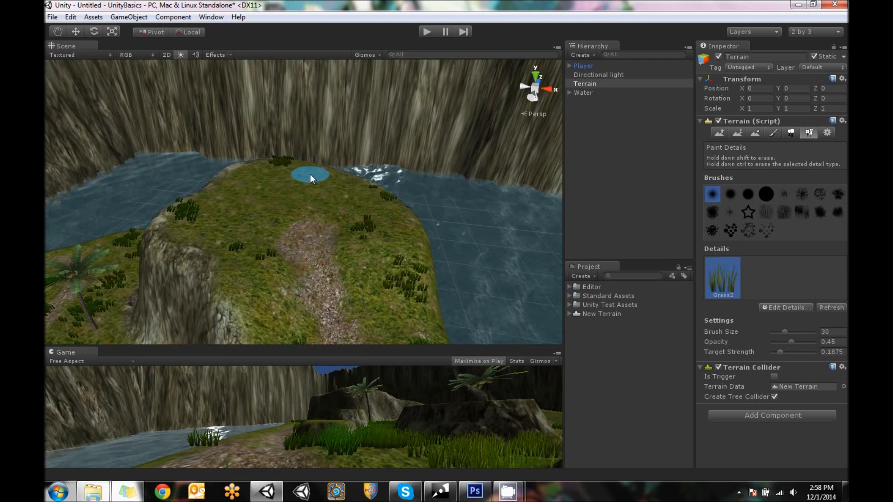
left_click_drag(232, 283, 801, 394, "alt")
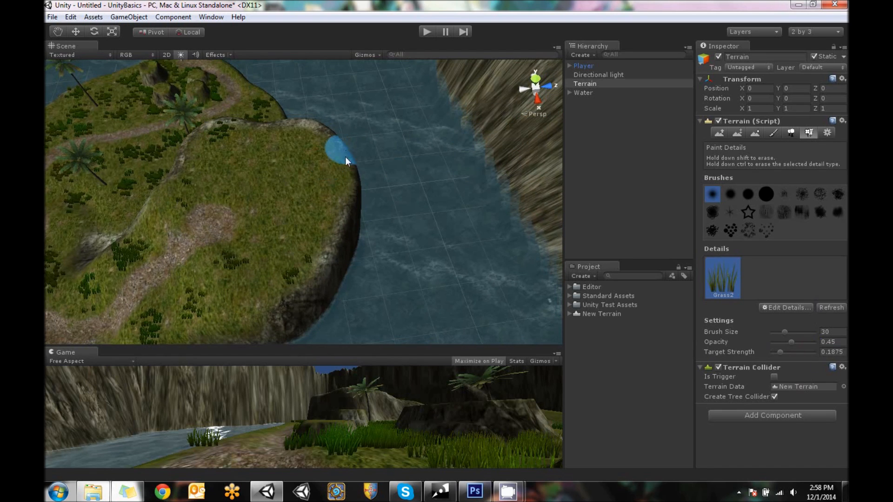
left_click_drag(289, 203, 470, 105, "alt")
middle_click_drag(347, 246, 412, 248)
left_click_drag(412, 251, 375, 246, "alt")
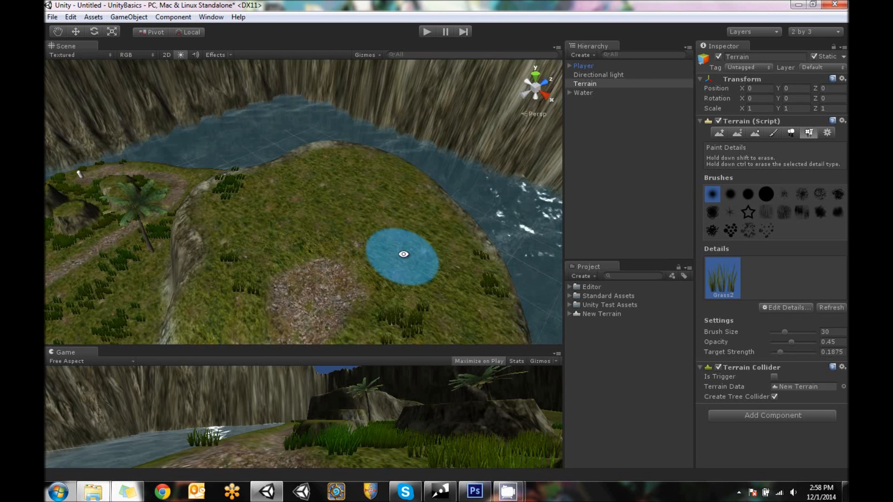
left_click_drag(403, 253, 368, 229, "alt")
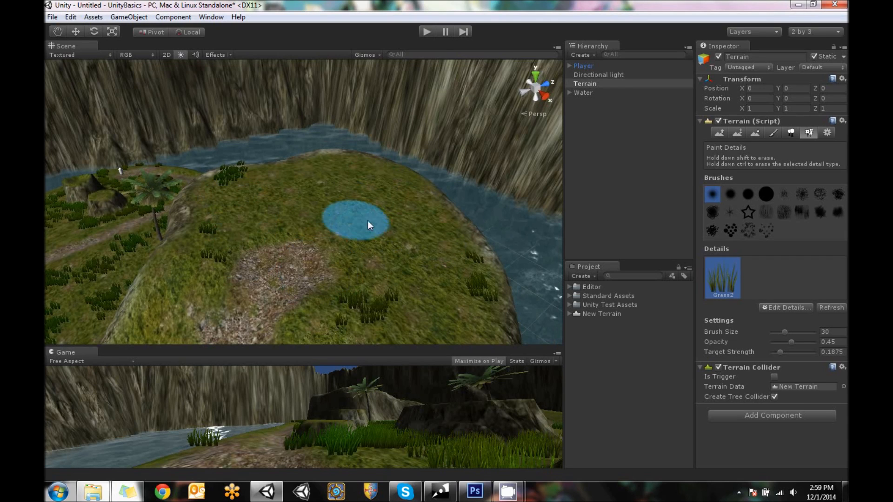
Paint the brown gravel texture over the hilltop to form a wide clearing at the end of the path
left_click(773, 133)
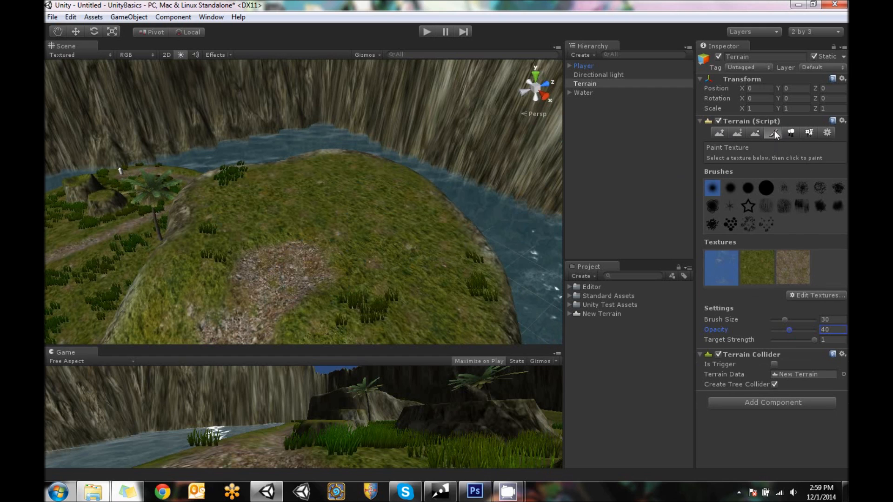
left_click(795, 259)
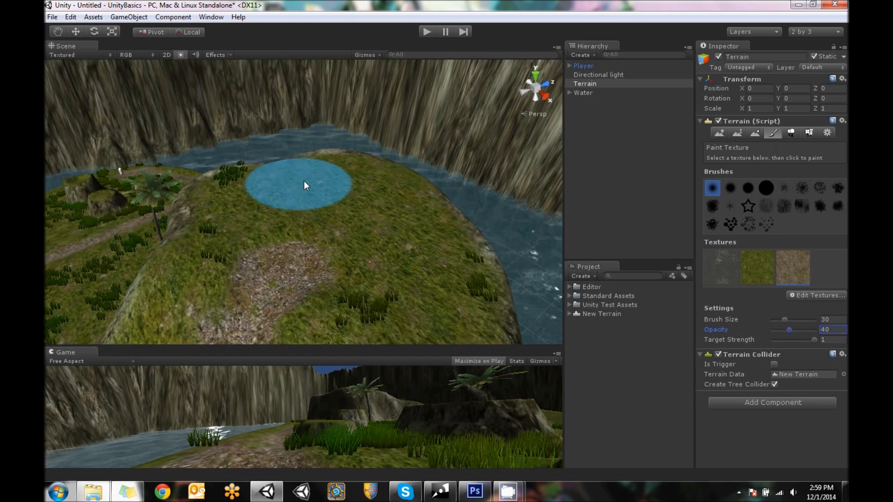
mouse_move(297, 205)
left_mouse_down()
mouse_move(355, 217)
mouse_move(316, 220)
mouse_move(291, 207)
mouse_move(354, 196)
mouse_move(372, 212)
mouse_move(353, 220)
mouse_move(367, 216)
mouse_move(349, 190)
mouse_move(294, 199)
mouse_move(375, 210)
mouse_move(334, 224)
mouse_move(392, 166)
mouse_move(364, 259)
mouse_move(422, 265)
mouse_move(502, 250)
left_mouse_up()
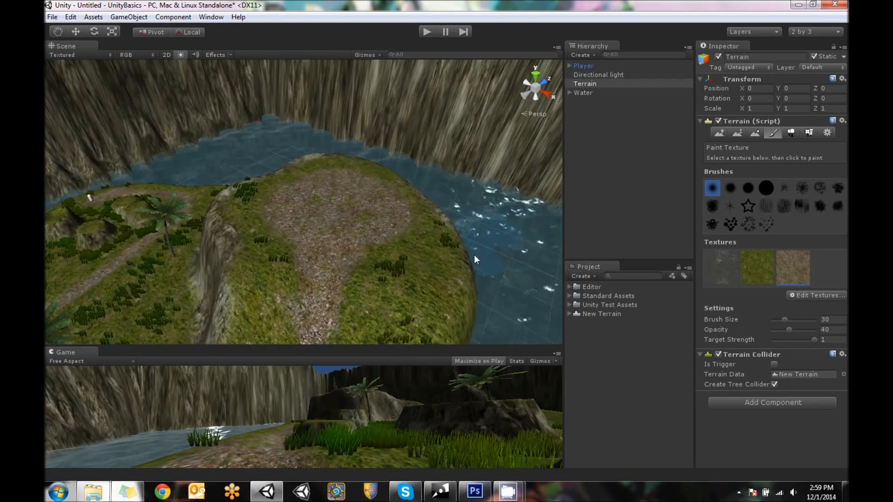
scroll(475, 257, "up", 5)
left_click_drag(451, 204, 387, 204, "alt")
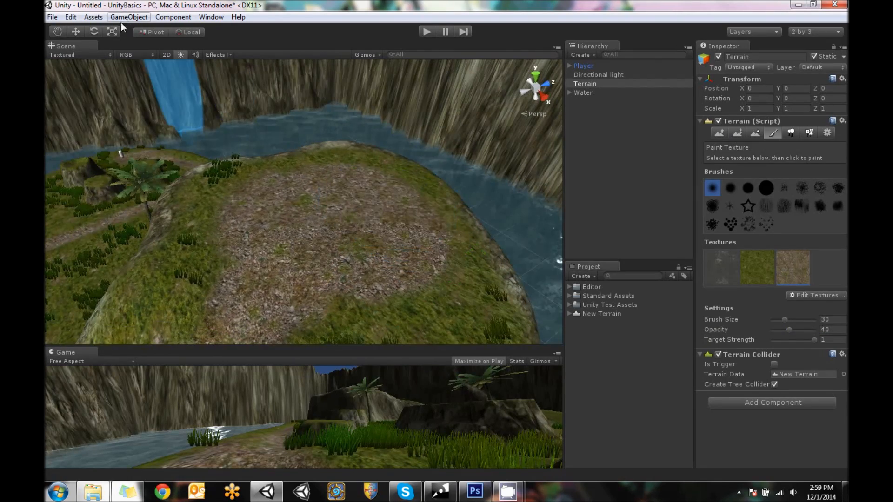
Stop terrain painting and create a cube named Floor
left_click(82, 31)
scroll(293, 160, "down", 4)
left_click_drag(293, 159, 381, 172, "alt")
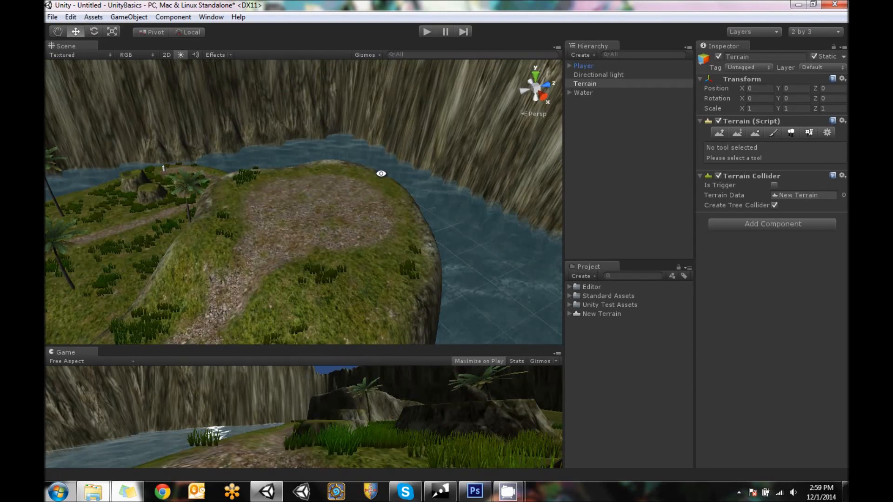
left_click(130, 17)
mouse_move(169, 54)
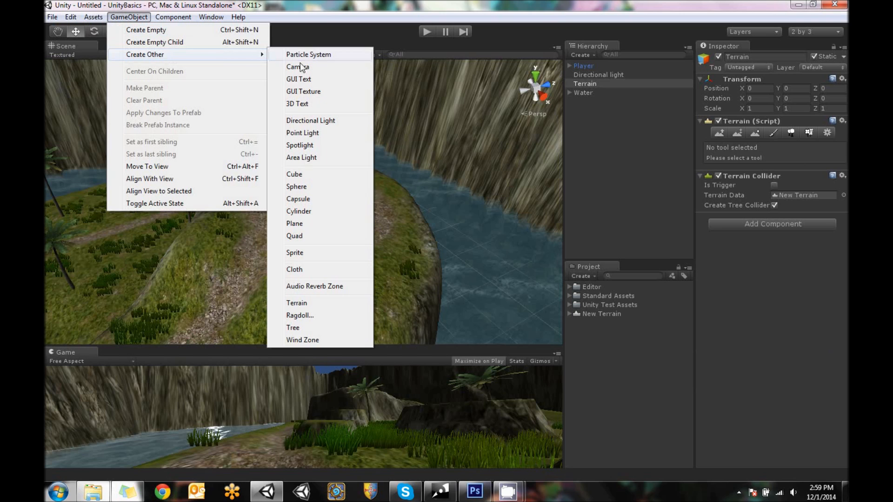
left_click(321, 175)
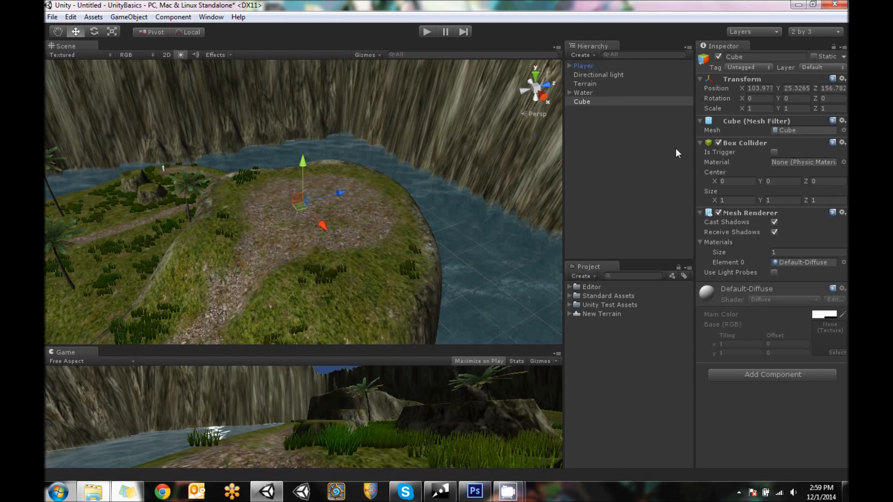
left_click(759, 58)
type("Floor")
Move the Floor cube onto the hilltop clearing, at about X 114.7, Y 33.5, Z 152.8
scroll(336, 225, "up", 3)
left_click_drag(336, 225, 398, 242, "alt")
left_click_drag(375, 191, 419, 200)
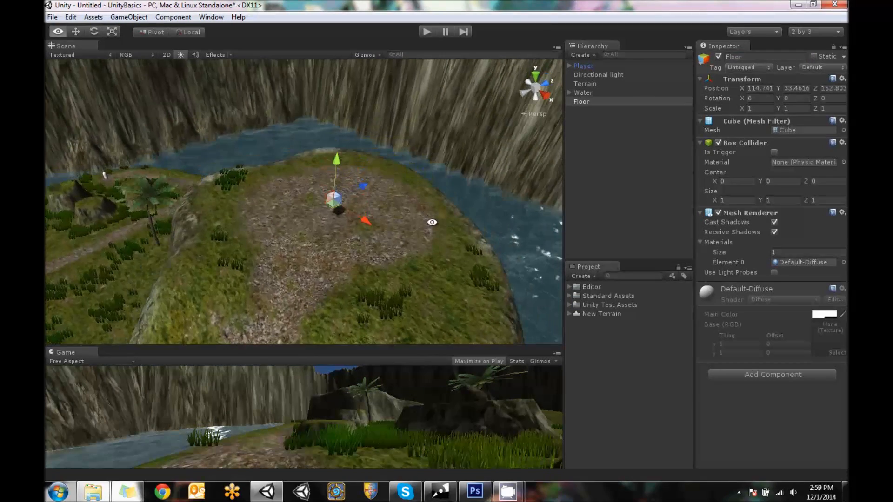
Scale the Floor cube to 14 on X and 14 on Z, leaving Y at 1
left_click(759, 108)
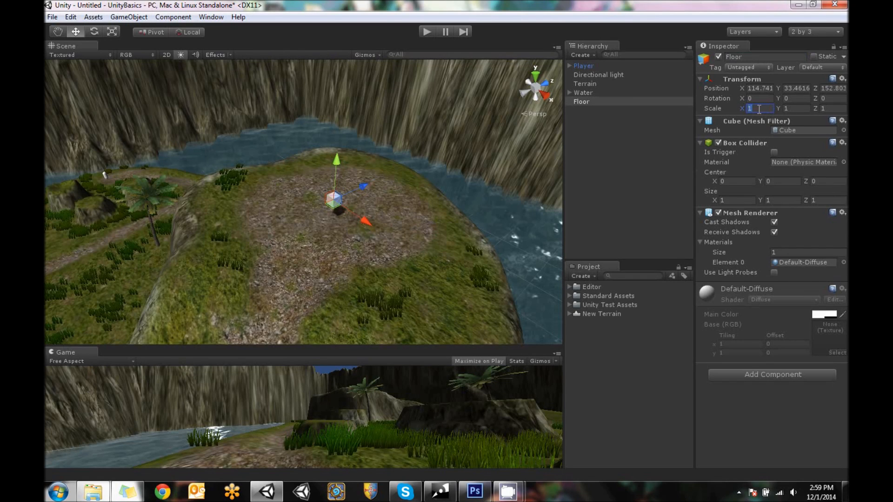
type("10")
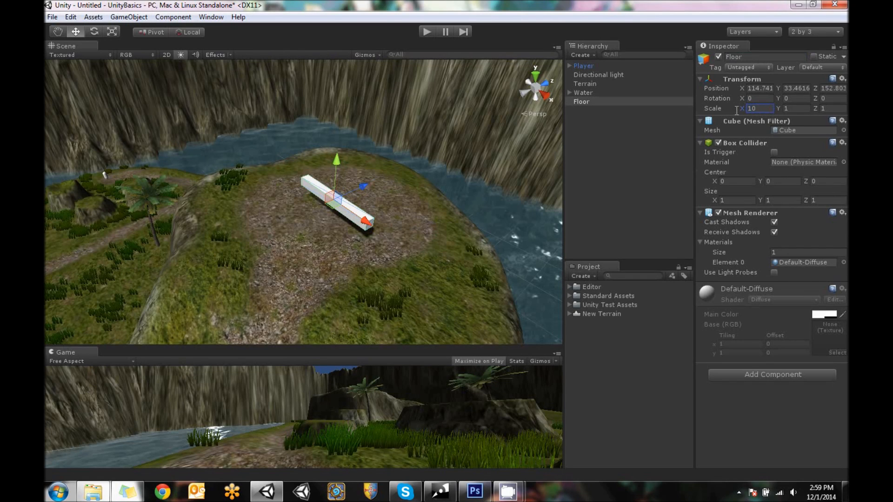
key("Return")
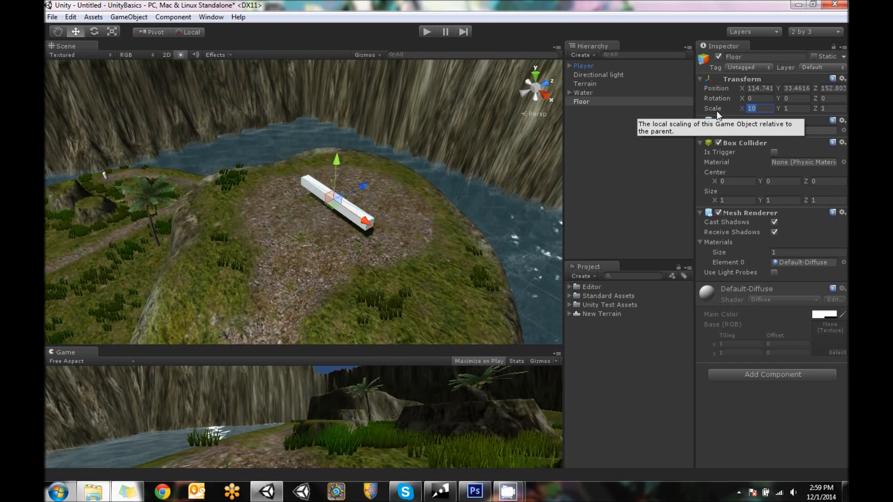
type("14")
left_click(801, 108)
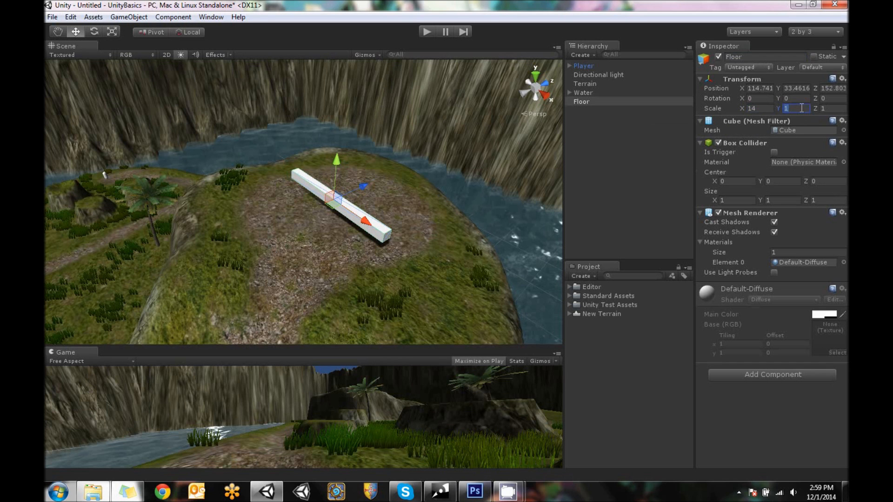
left_click(830, 108)
type("14")
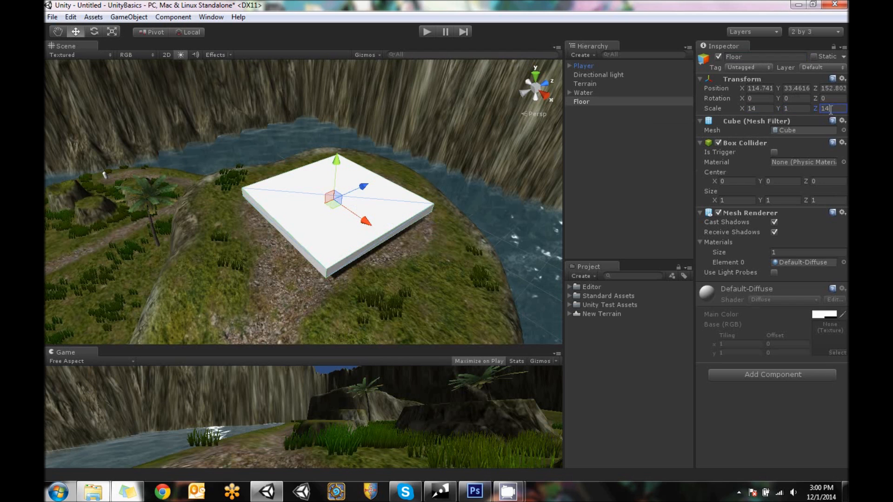
Center the Floor slab on the gravel clearing and sink it into the ground, at about X 112.7, Y 29.7, Z 155.8
left_click_drag(331, 142, 368, 152, "alt")
left_click_drag(401, 195, 363, 189)
left_click_drag(289, 235, 421, 205, "alt")
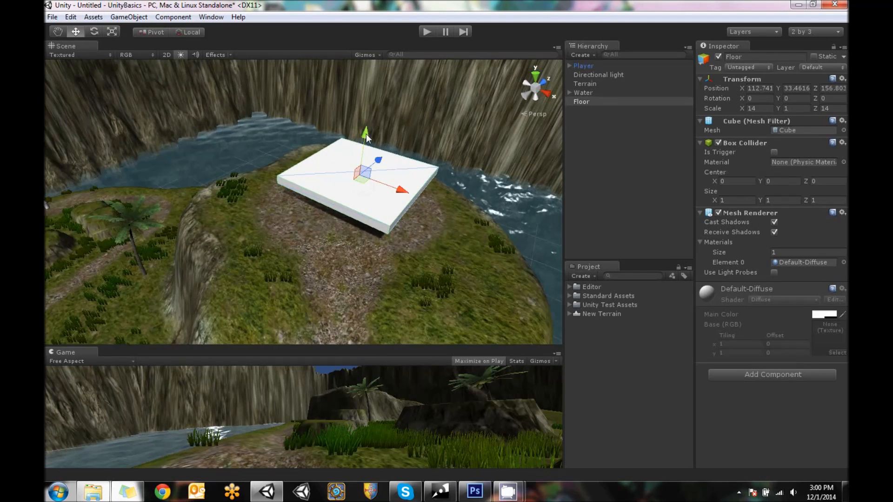
left_click_drag(366, 134, 347, 200)
left_click_drag(311, 156, 497, 189, "alt")
scroll(412, 192, "up", 5)
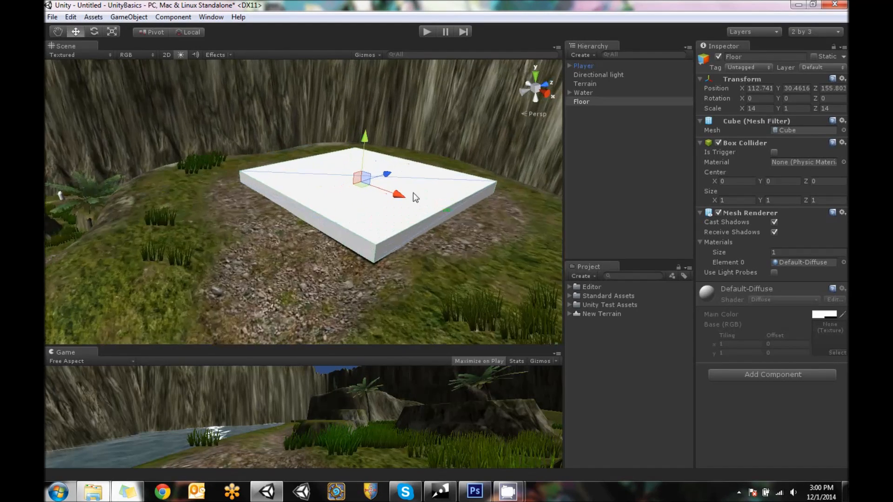
left_click_drag(349, 224, 404, 245, "alt")
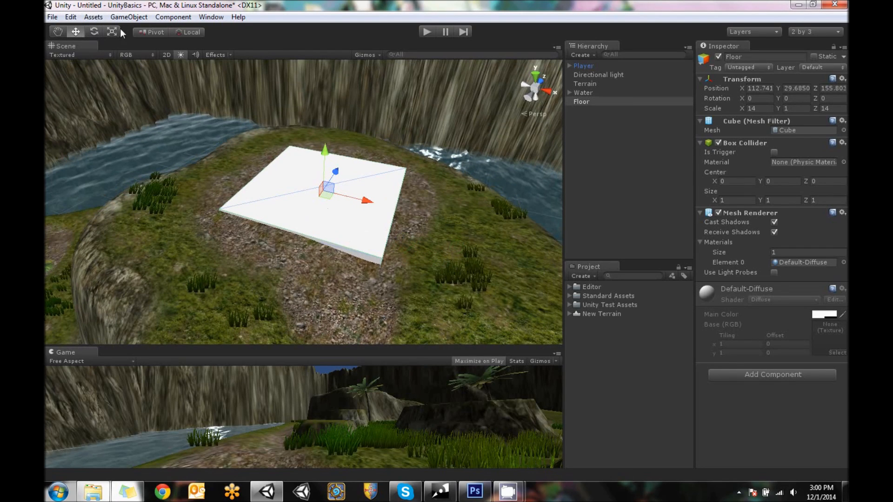
Shift the Floor slab along the X axis to about 113.8 to adjust its placement on the clearing
mouse_move(367, 201)
left_mouse_down()
mouse_move(377, 202)
mouse_move(359, 202)
left_mouse_up()
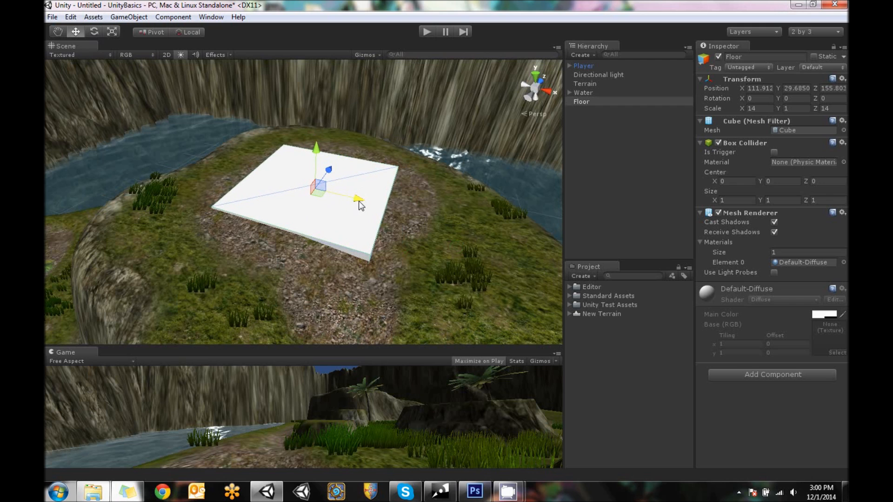
mouse_move(457, 207)
left_mouse_down("alt")
mouse_move(470, 209)
mouse_move(445, 210)
left_mouse_up("alt")
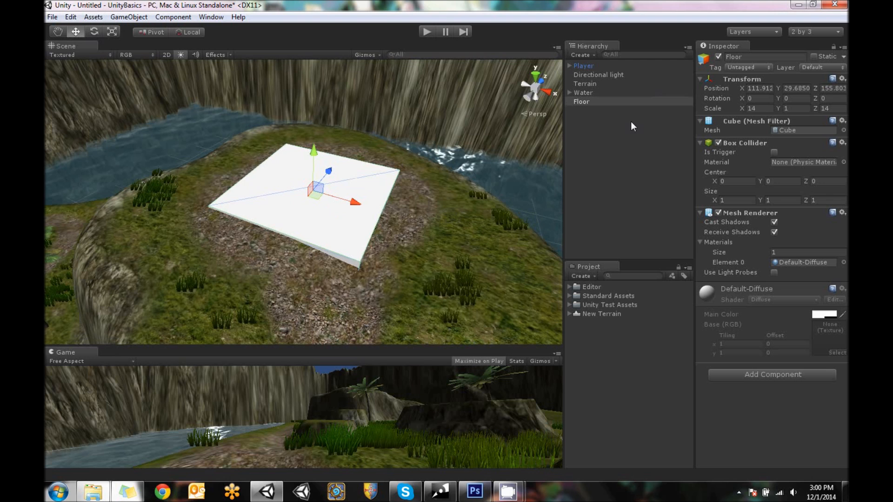
left_click_drag(434, 189, 449, 207, "alt")
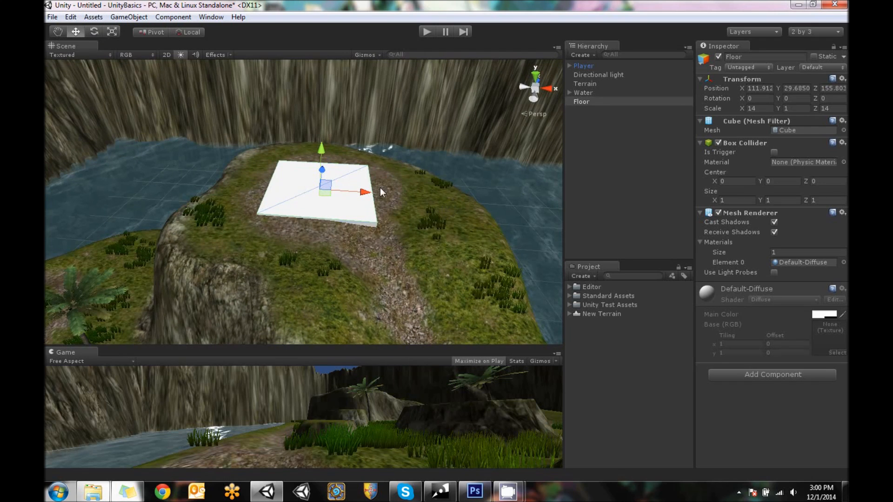
left_click_drag(347, 187, 282, 177, "alt")
scroll(325, 202, "up", 5)
left_click_drag(325, 202, 381, 188, "alt")
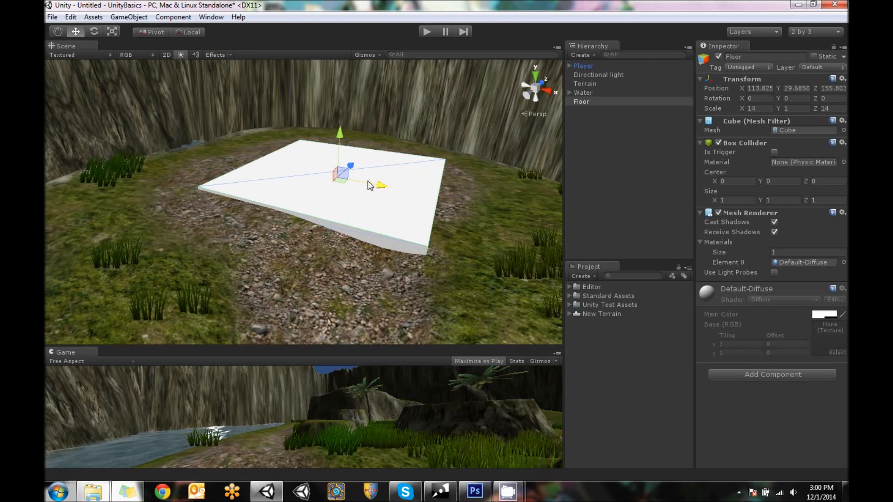
Duplicate the Floor object
right_click(588, 102)
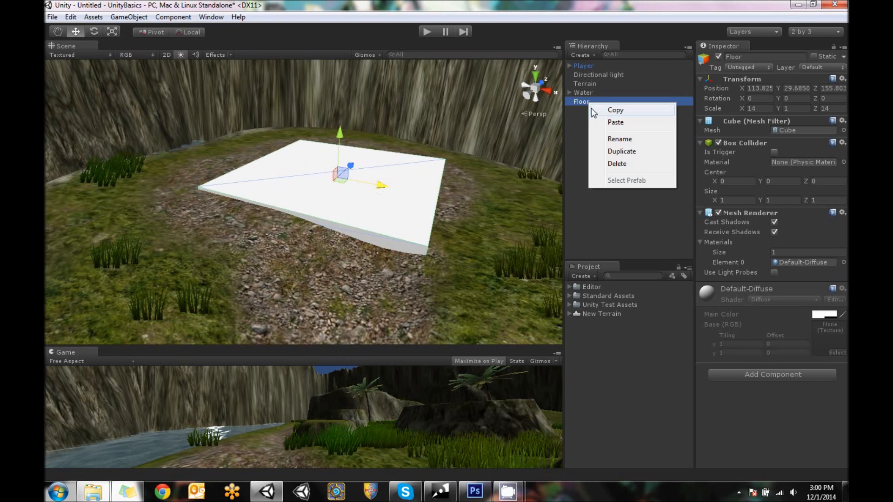
left_click(634, 152)
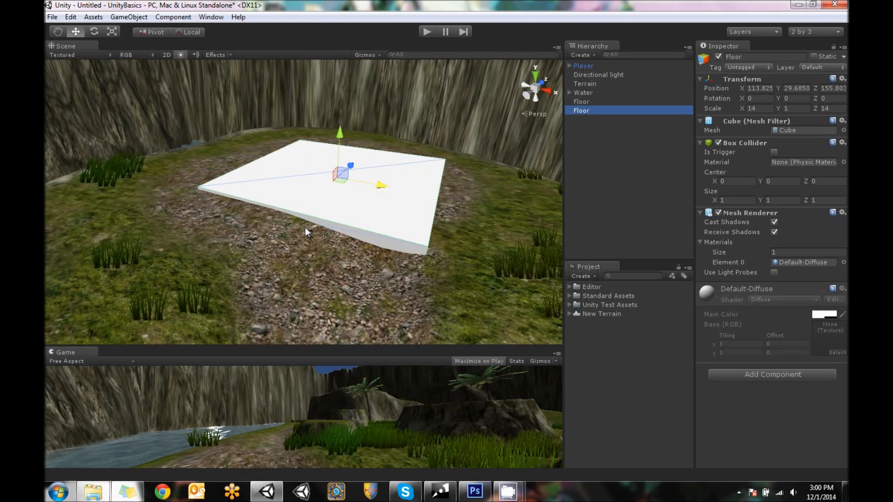
Rename the duplicated Floor object Ramp and scale it down to 2.94 on X and 4.2 on Z
left_click(754, 57)
type("Ramp")
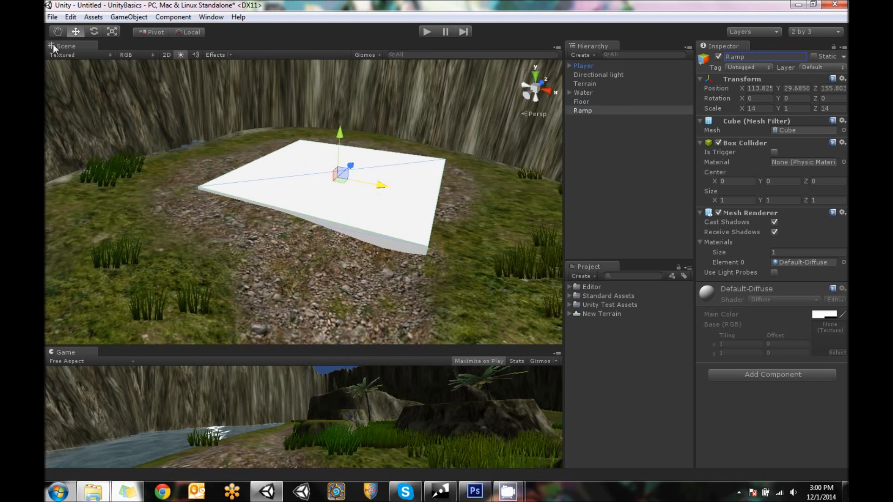
left_click(106, 32)
left_click_drag(381, 185, 396, 232)
Move the Ramp to the floor's front corner beside the gravel path, at about X 118.8 and Z 149.8
left_click(77, 32)
left_click_drag(349, 172, 317, 204)
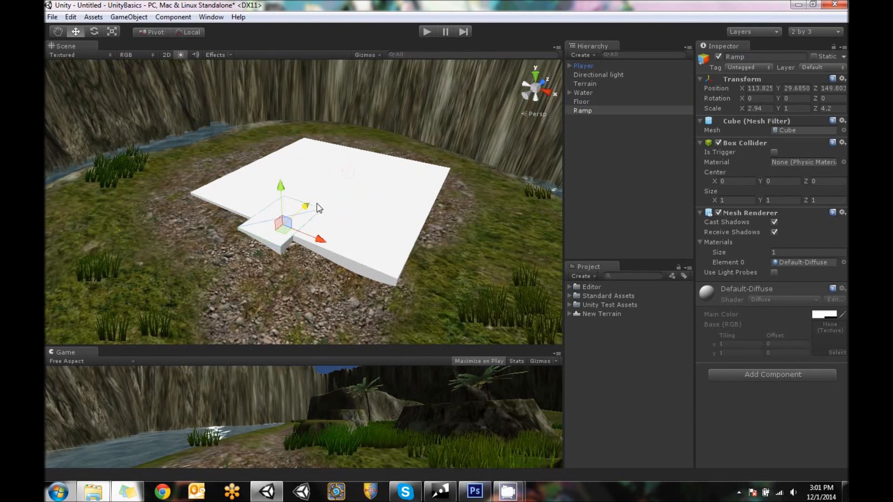
left_click_drag(322, 238, 391, 254)
left_click_drag(382, 284, 365, 267, "alt")
scroll(365, 267, "up", 3)
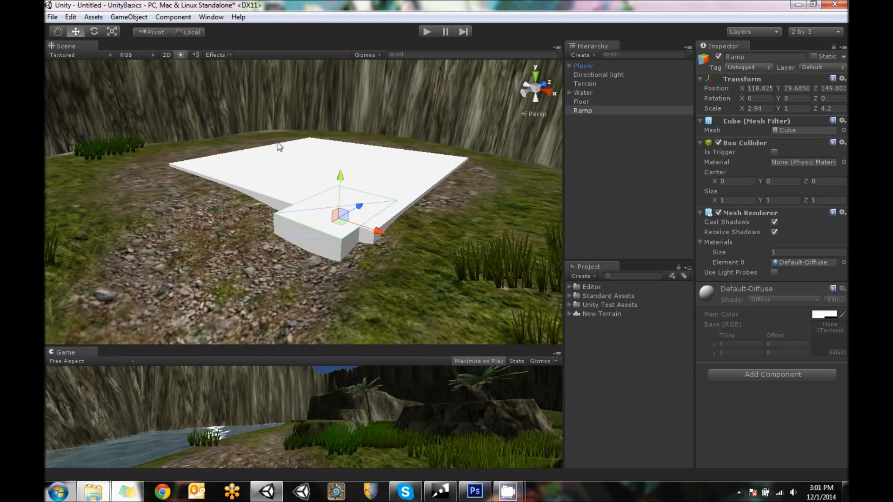
Scale the Ramp to 2.94 on Z and rotate it to -30 degrees about X
left_click(112, 31)
left_click_drag(361, 205, 355, 212)
left_click(93, 31)
left_click_drag(401, 177, 245, 237, "alt")
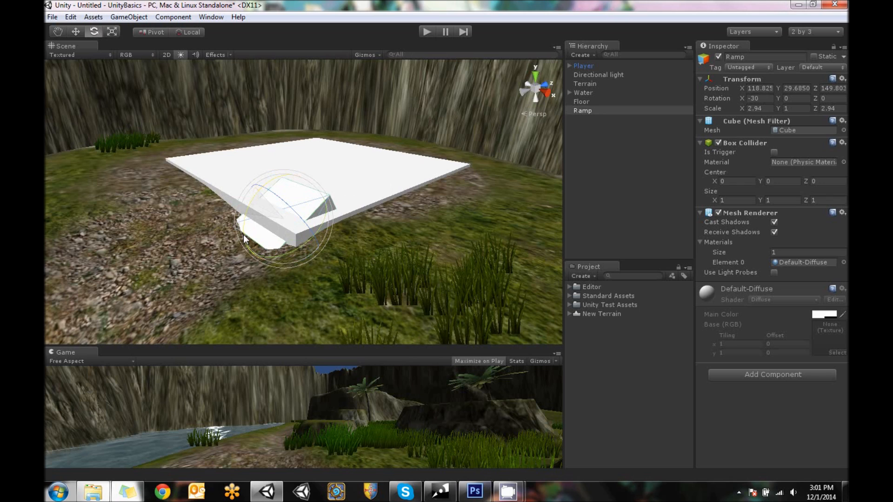
Using global axes, move the Ramp out against the floor's front edge and lower it, to about Y 29.0 and Z 147.8
left_click(76, 32)
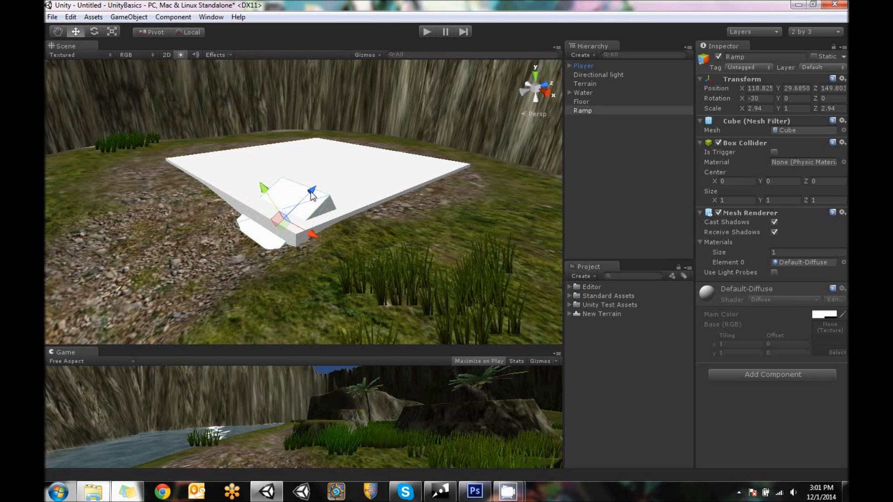
left_click(188, 32)
left_click_drag(319, 208, 275, 218)
left_click_drag(236, 195, 242, 216)
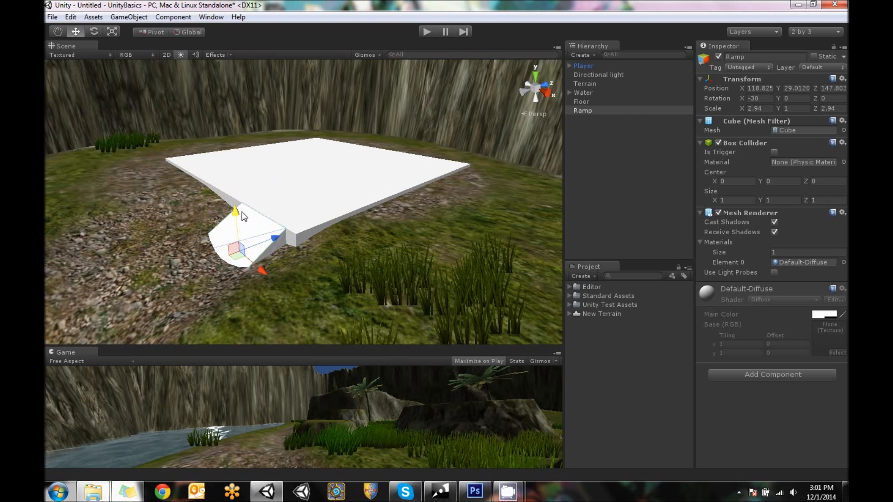
mouse_move(313, 195)
left_mouse_down("alt")
mouse_move(396, 186)
mouse_move(320, 203)
left_mouse_up("alt")
left_click(361, 192)
left_click(587, 109)
left_click(581, 102)
left_click(649, 148)
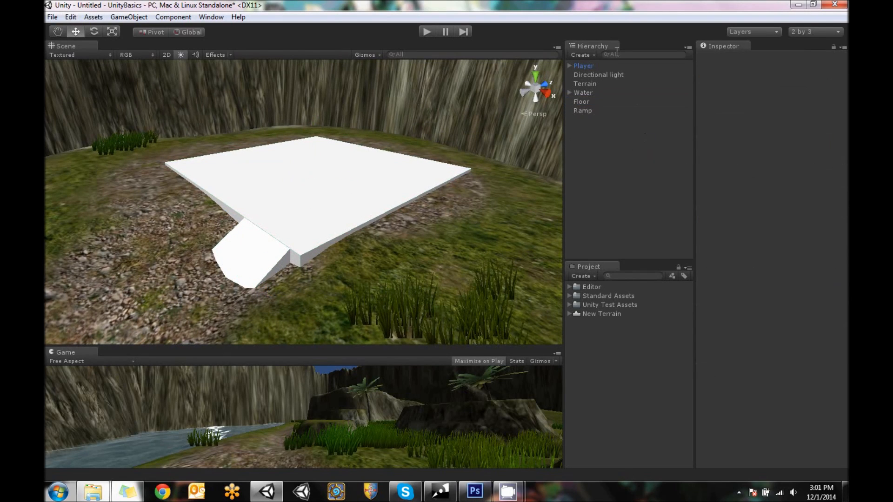
Create an empty game object and name it Tower
left_click(129, 17)
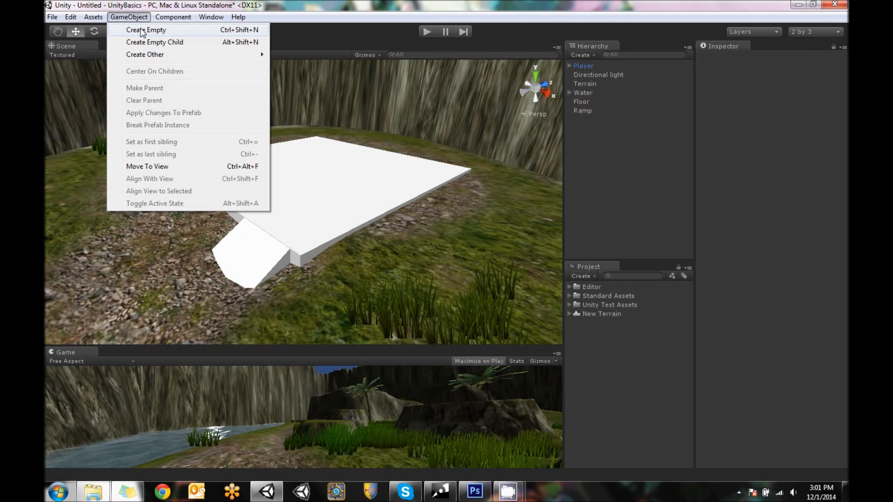
left_click(143, 31)
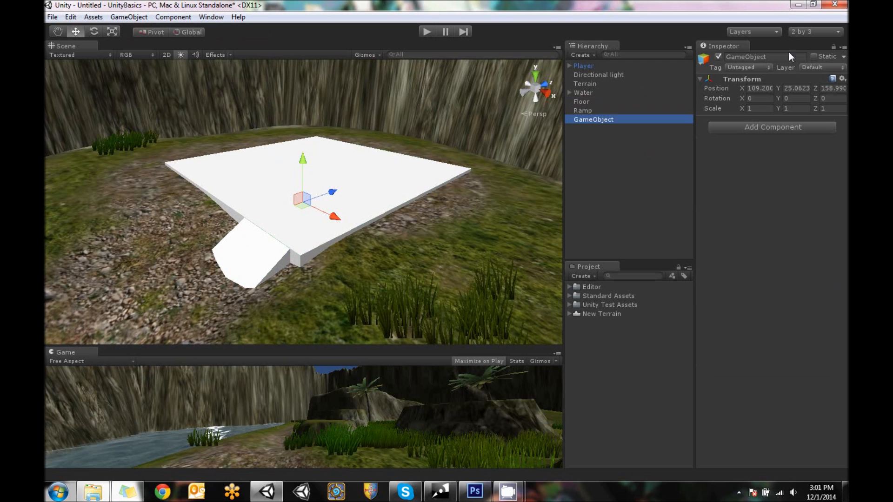
left_click(786, 57)
type("To")
key("Return")
Make the Tower object a child of Floor
left_click_drag(380, 137, 386, 165, "alt")
left_click_drag(299, 281, 462, 201, "alt")
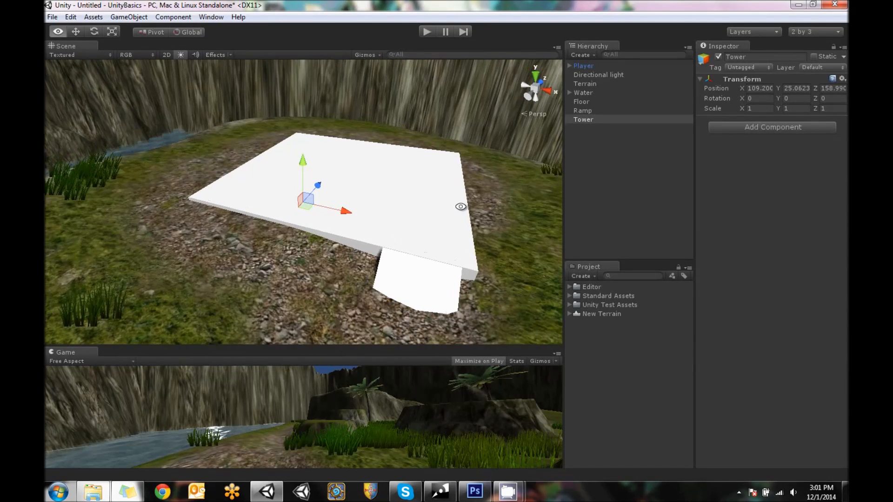
left_click(589, 102)
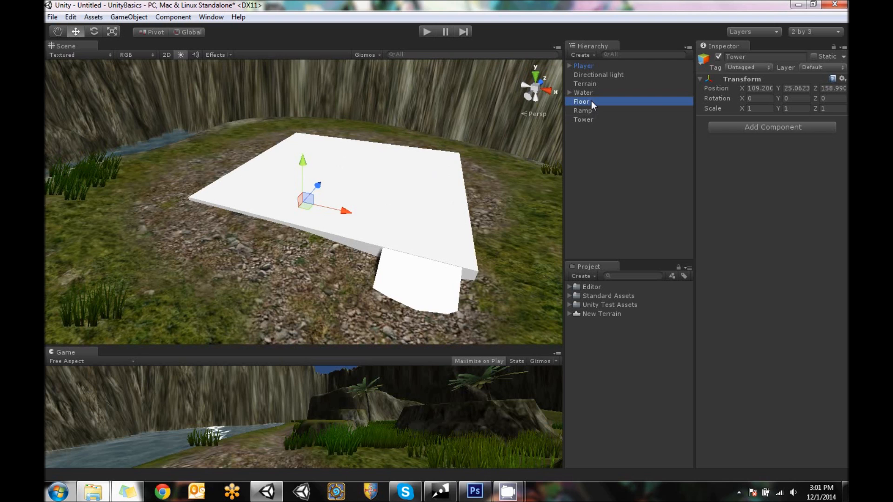
left_click_drag(582, 119, 586, 102)
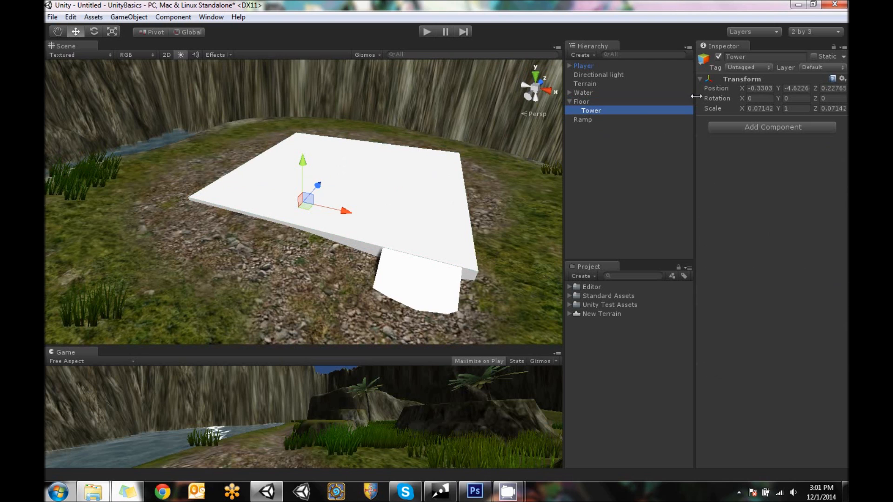
Set Tower's local position to 0, 0, 0 to center it on Floor, and return it to the hierarchy's top level
left_click(770, 88)
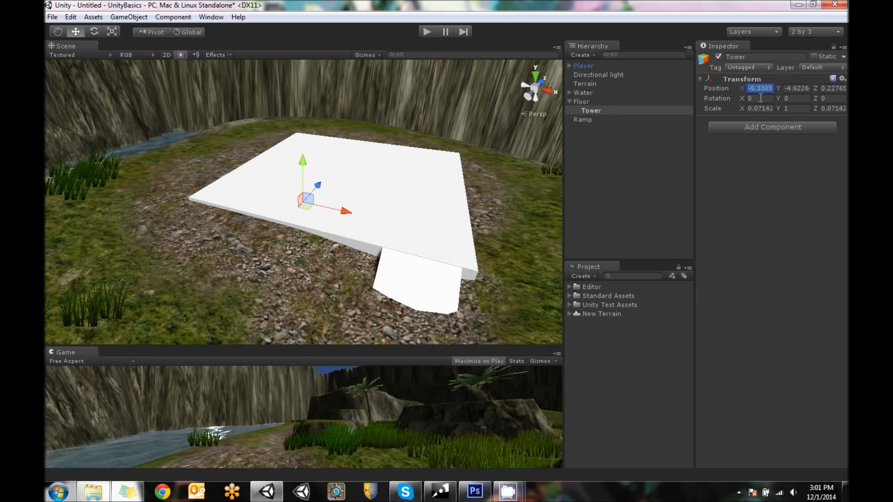
type("0")
left_click(798, 90)
type("0")
left_click(840, 90)
type("0.0")
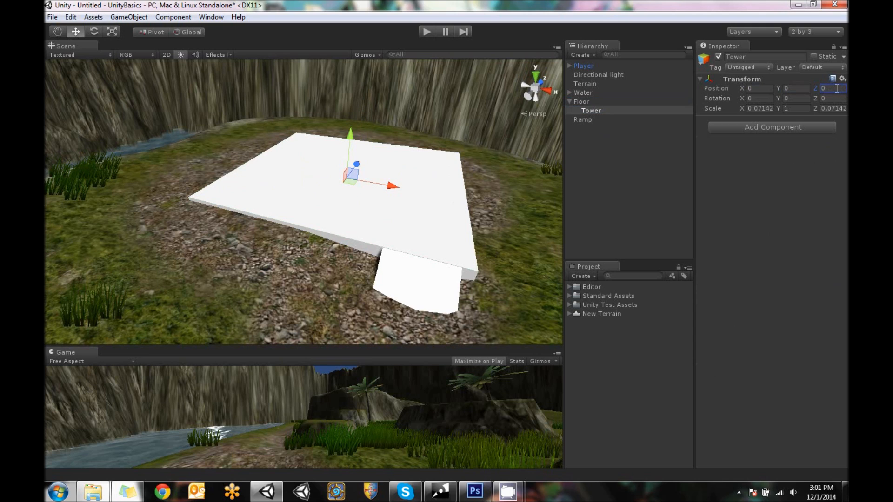
left_click_drag(591, 110, 605, 158)
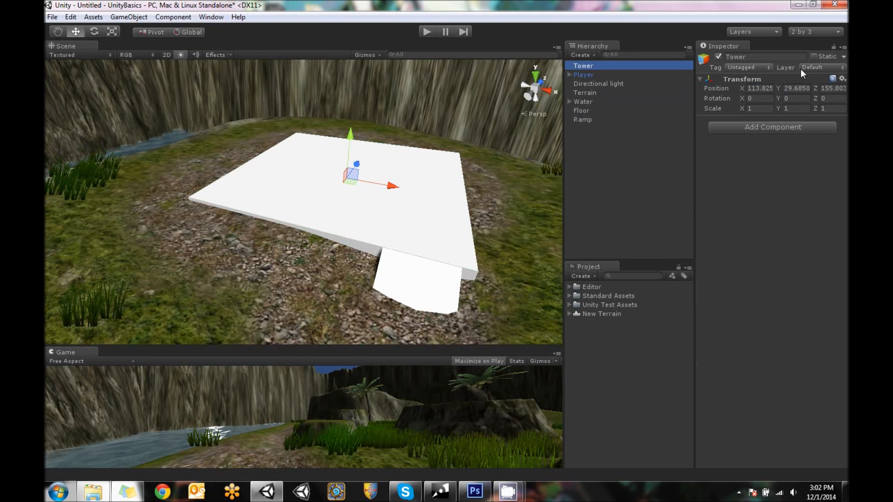
Make Floor and Ramp children of the Tower object
left_click_drag(258, 185, 347, 172, "alt")
left_click(585, 112)
left_click(579, 119, "shift")
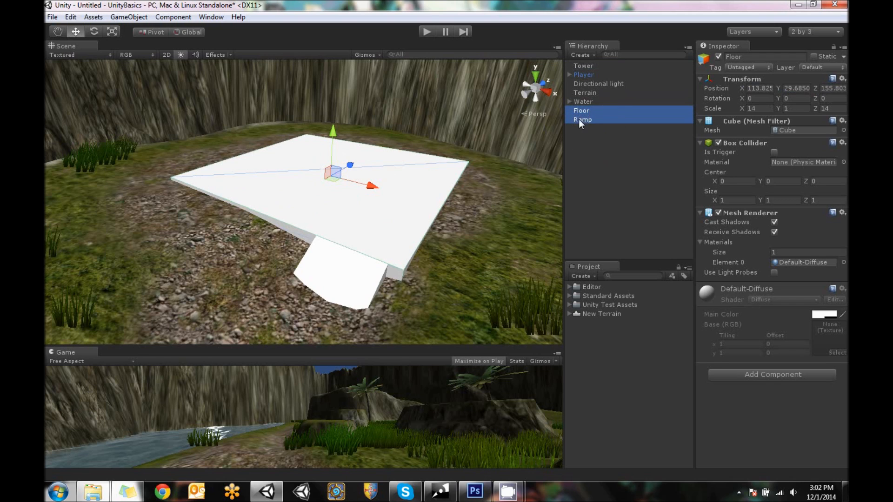
left_click_drag(585, 113, 585, 65)
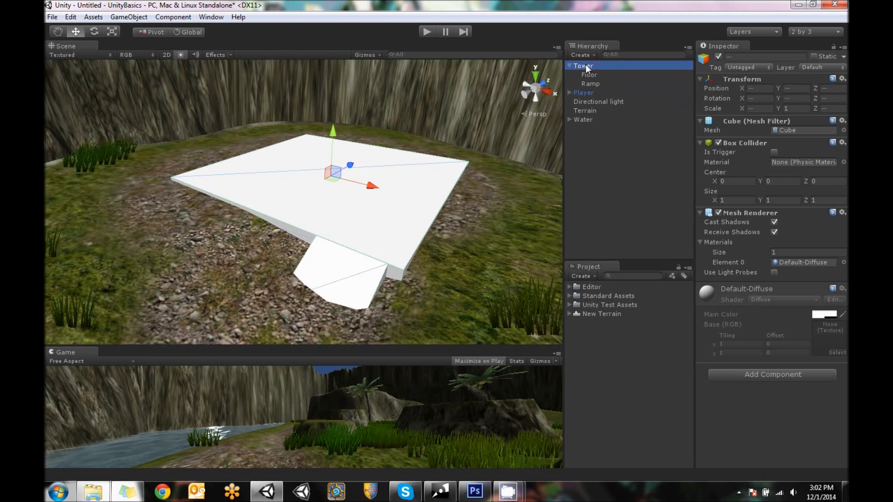
Check the transforms of Tower, Floor and Ramp, and try raising Tower along Y to test that its children follow
left_click(585, 64)
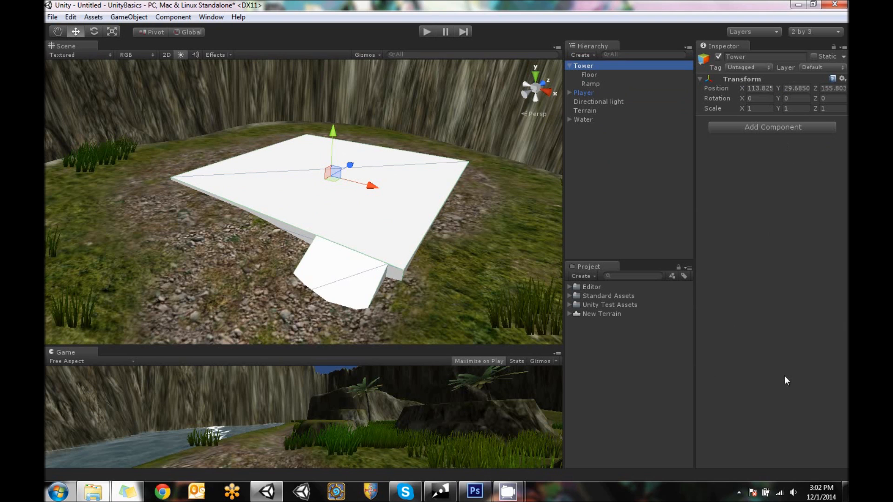
left_click(591, 74)
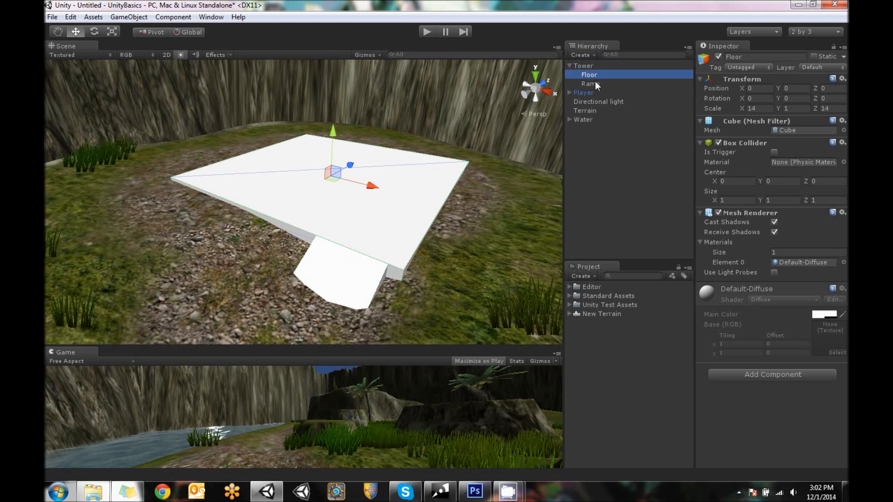
left_click(596, 84)
left_click(585, 65)
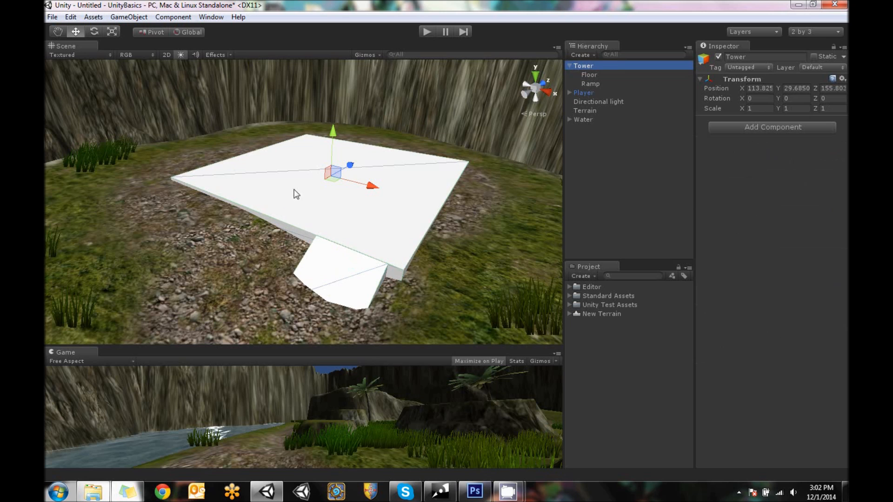
left_click_drag(332, 134, 339, 66)
key("ctrl+z")
left_click_drag(429, 222, 408, 216, "alt")
scroll(345, 258, "down", 4)
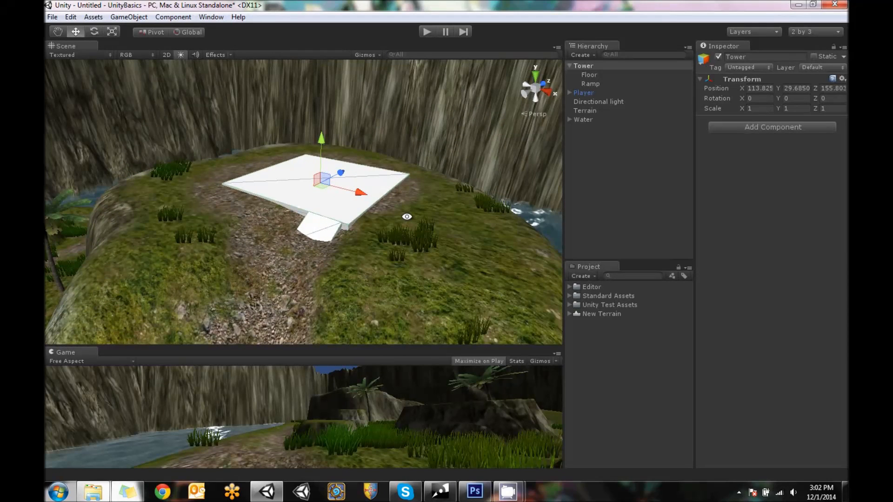
left_click(599, 81)
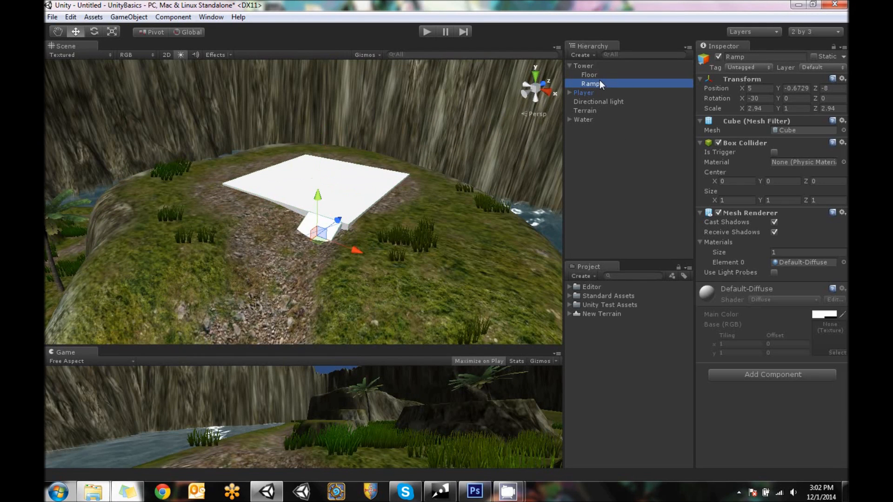
left_click(591, 75)
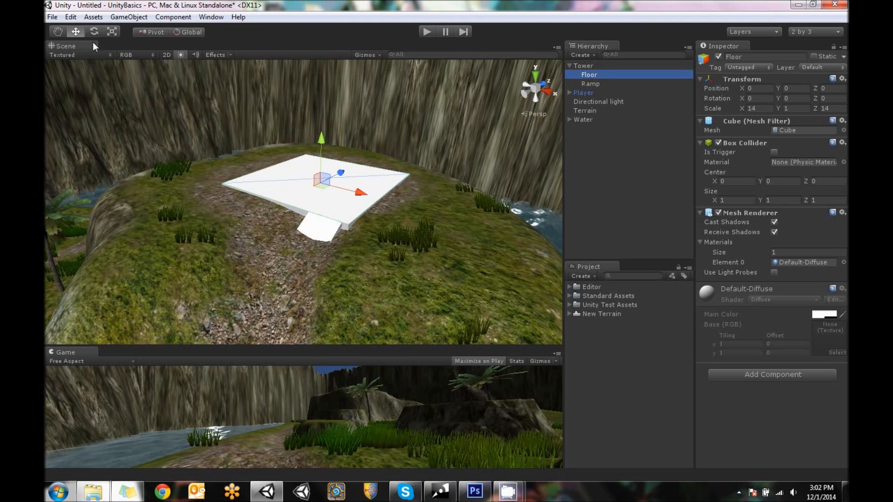
Create a new cube and name it Wall
left_click(136, 17)
mouse_move(166, 56)
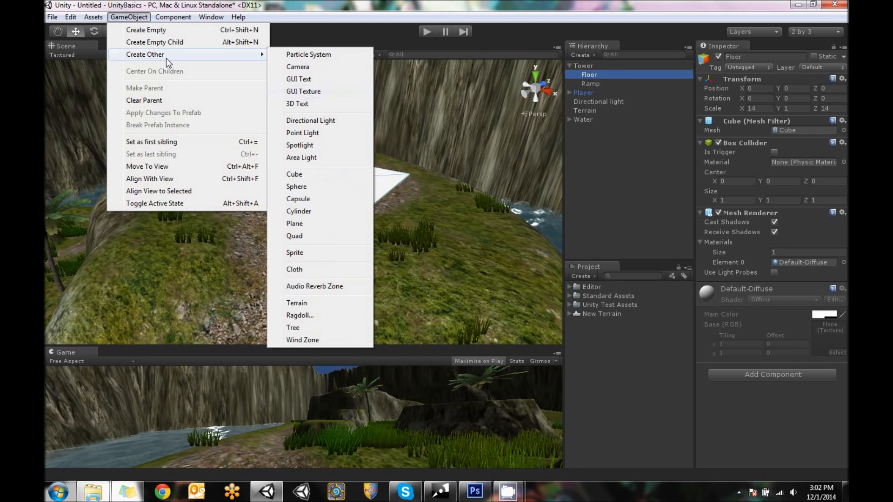
left_click(302, 174)
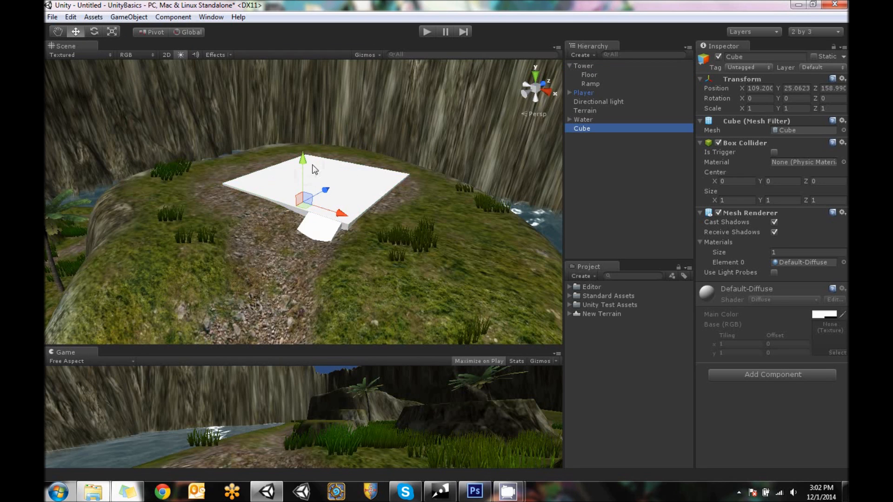
left_click_drag(315, 170, 324, 221, "alt")
left_click(764, 57)
type("Wall")
key("Return")
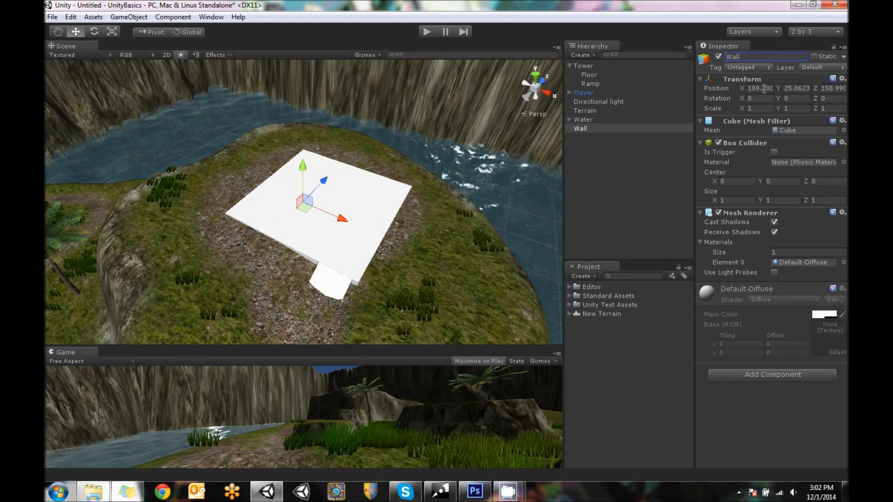
Make Wall a child of Tower and set its local position to 0, 0, 0
left_click_drag(587, 127, 585, 66)
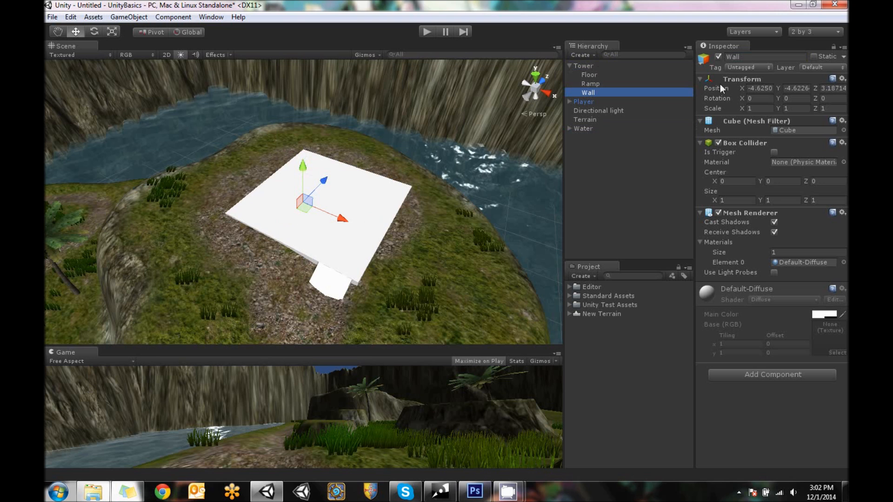
left_click(763, 88)
type("0")
left_click(809, 89)
type("0")
left_click(835, 89)
type("0")
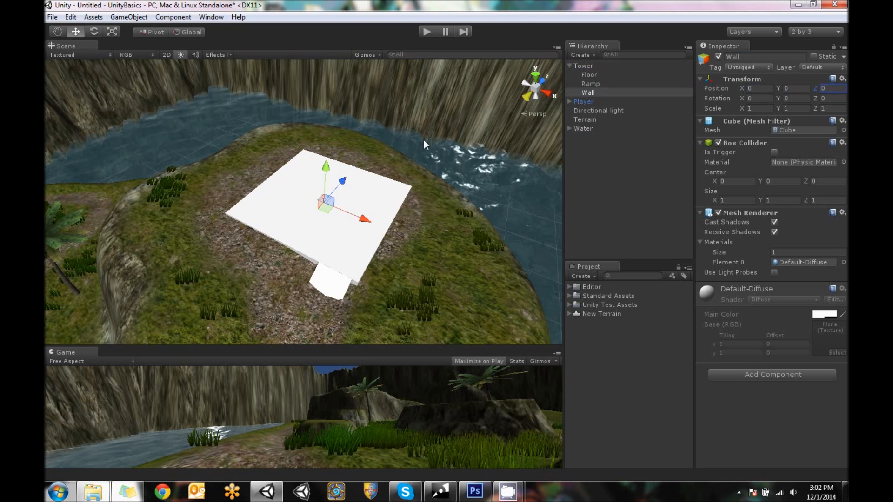
Move the Wall cube onto the floor's side edge, at local position X -6, Y 1, Z 0
scroll(423, 141, "up", 5)
left_click_drag(421, 168, 462, 188, "alt")
scroll(379, 179, "up", 3)
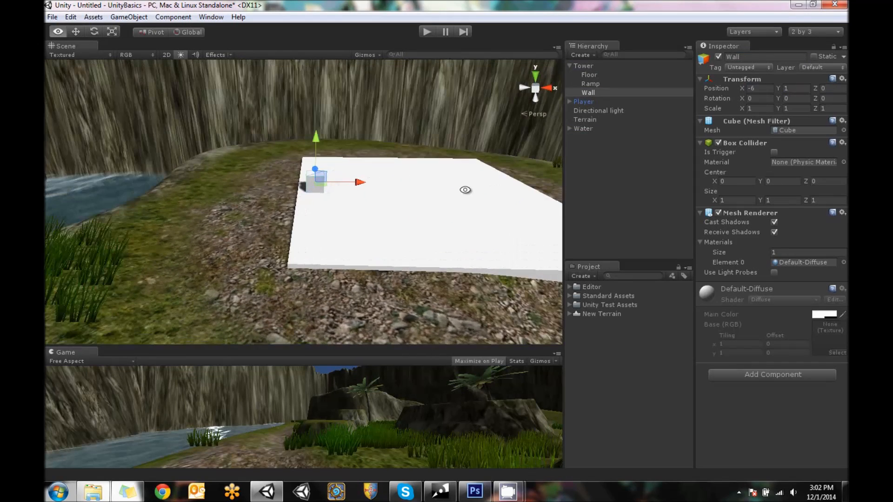
left_click_drag(364, 182, 383, 173)
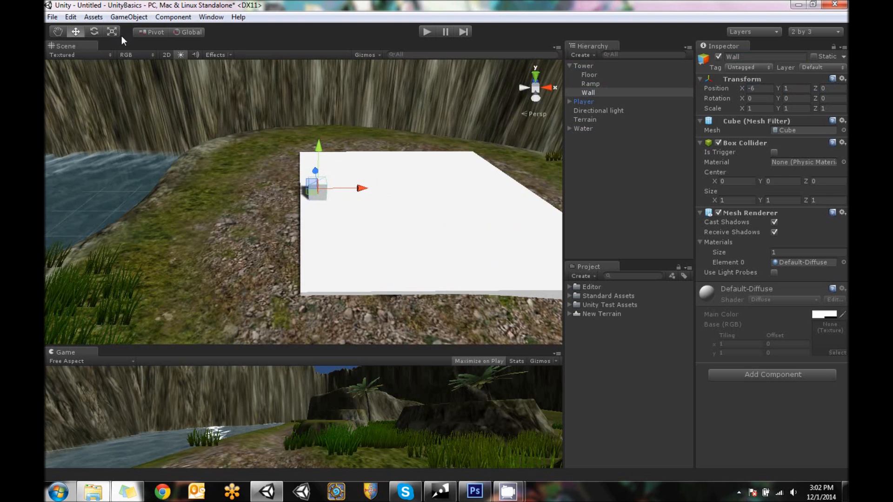
Scale the Wall to 10 on Y and 14 on Z, keeping X at 1, so it spans the floor's edge
left_click_drag(489, 139, 273, 134, "alt")
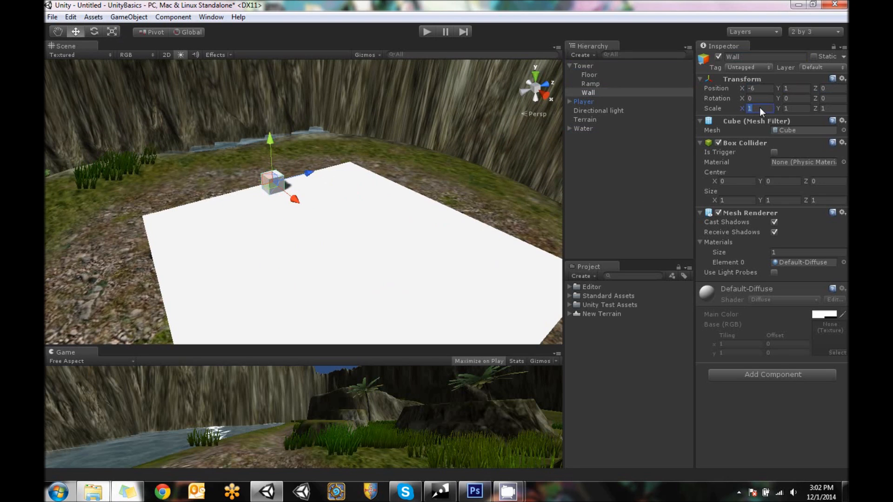
type("14")
key("BackSpace")
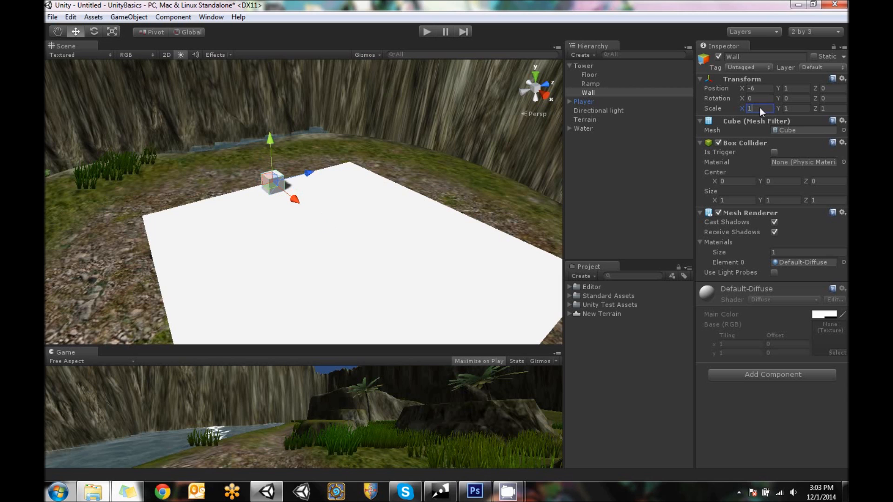
left_click(798, 106)
type("14")
key("BackSpace")
key("BackSpace")
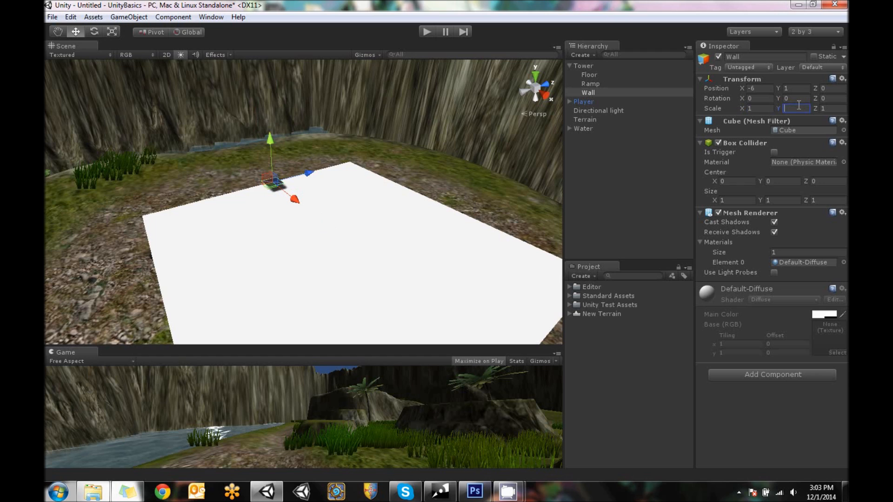
type("10")
left_click(831, 107)
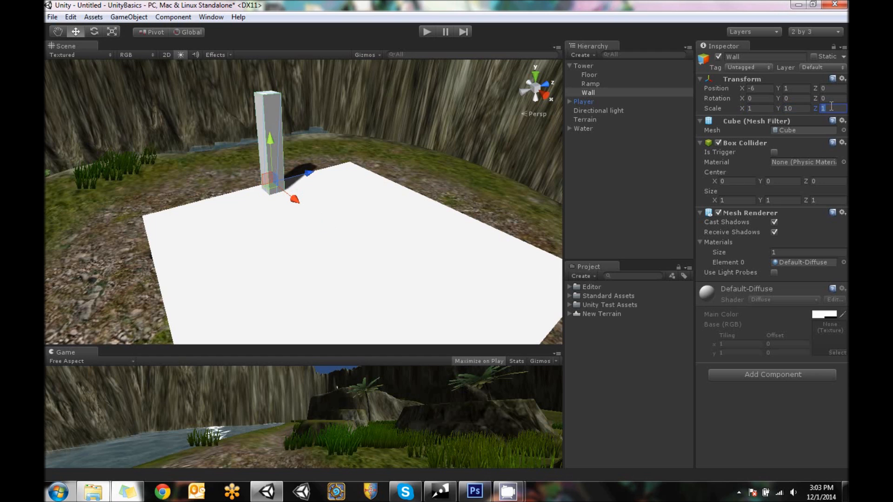
type("14")
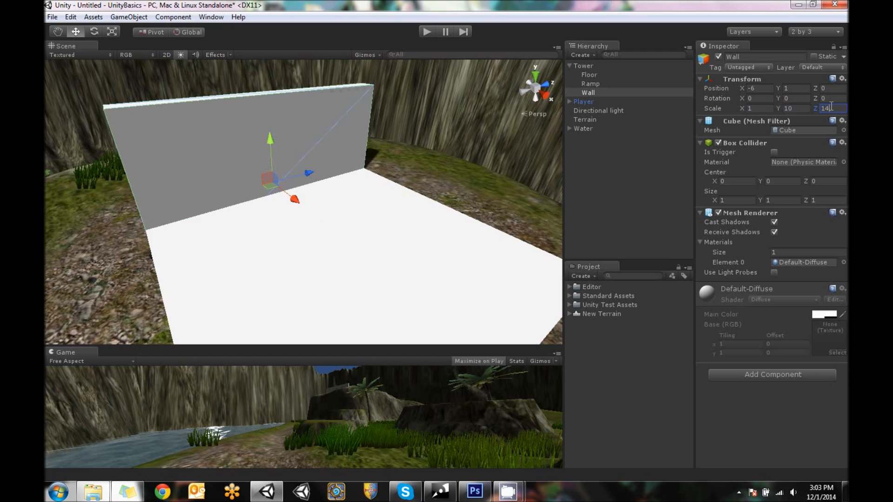
Move the Wall so its base rests on the outer edge of the floor, at local position X -7, Y 5, Z 0
left_click_drag(369, 71, 504, 172, "alt")
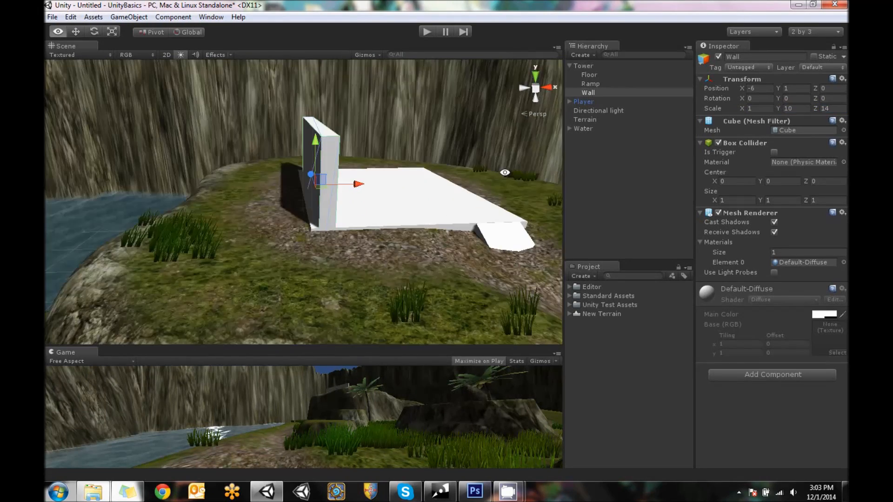
scroll(465, 191, "up", 5)
left_click_drag(439, 190, 421, 171, "alt")
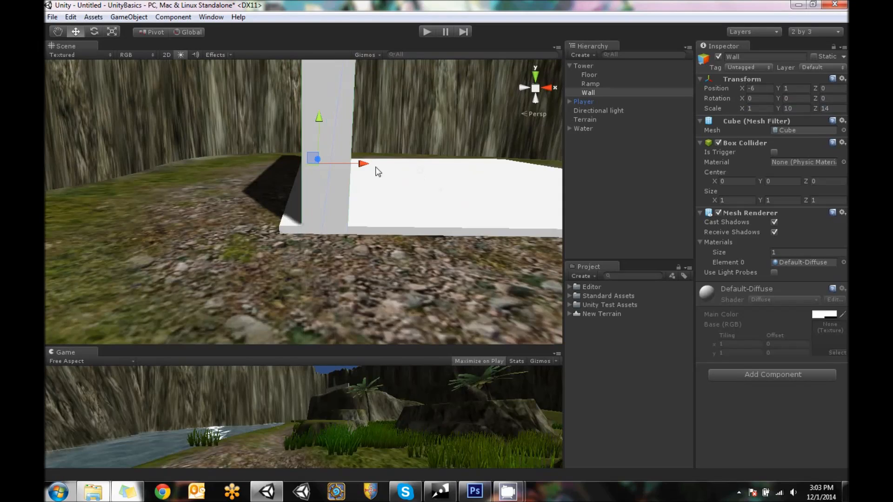
scroll(354, 165, "down", 5)
left_click_drag(397, 208, 339, 86, "alt")
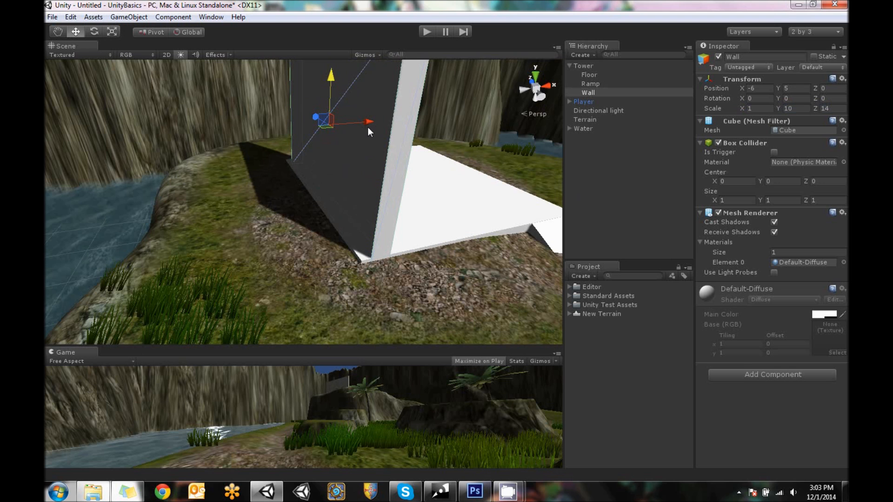
left_click_drag(360, 123, 356, 124, "ctrl")
left_click_drag(427, 155, 331, 180, "alt")
scroll(334, 188, "down", 5)
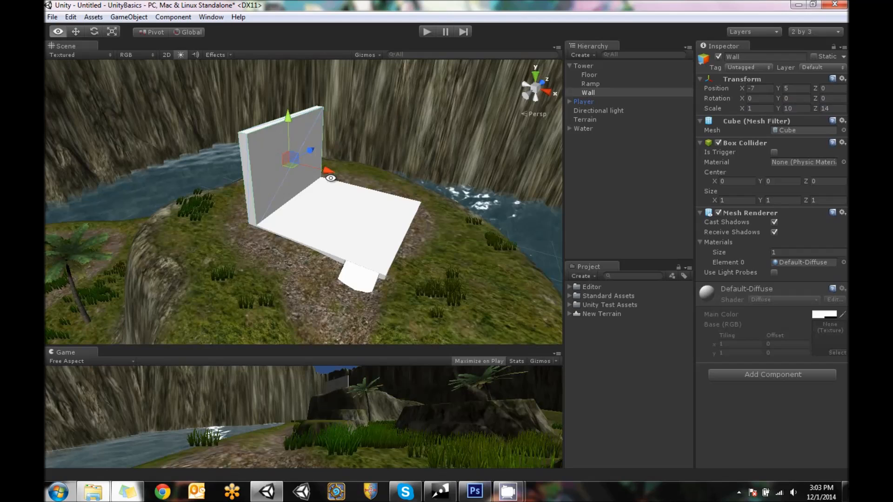
Duplicate the Wall and move the copy to the floor's opposite side edge, at X 7
right_click(593, 92)
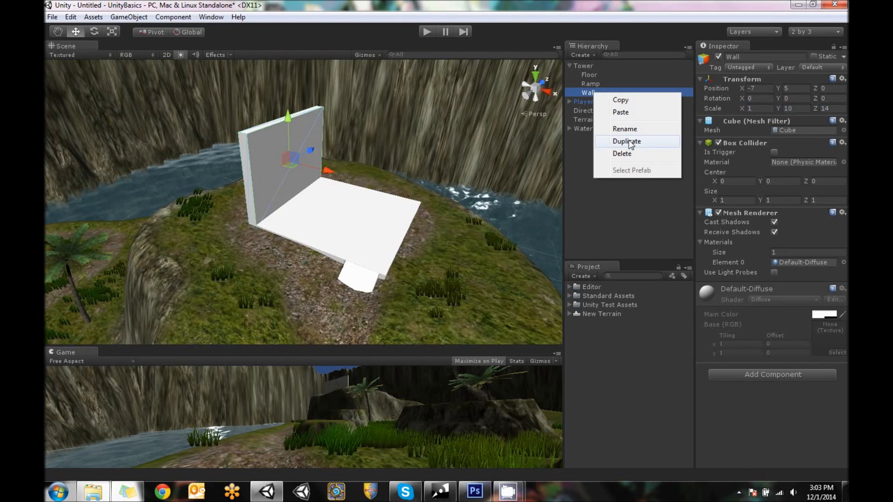
left_click(623, 141)
left_click_drag(326, 169, 349, 201, "ctrl")
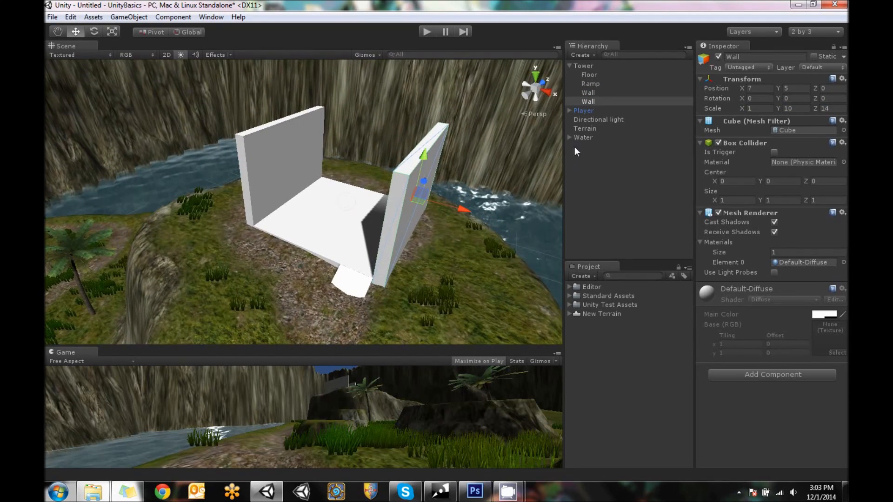
Duplicate the second side wall and rotate the copy about -90 degrees around Y
left_click_drag(325, 140, 122, 156, "alt")
right_click(603, 100)
left_click(649, 149)
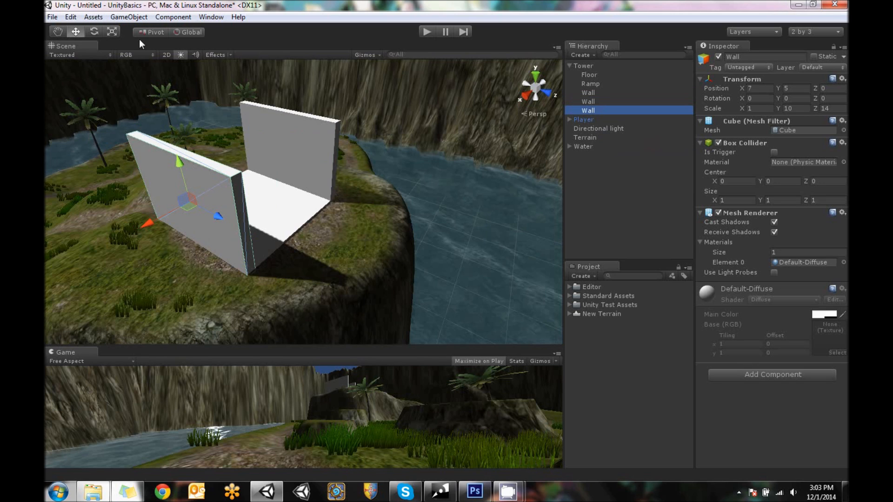
left_click(95, 33)
left_click_drag(197, 227, 257, 283)
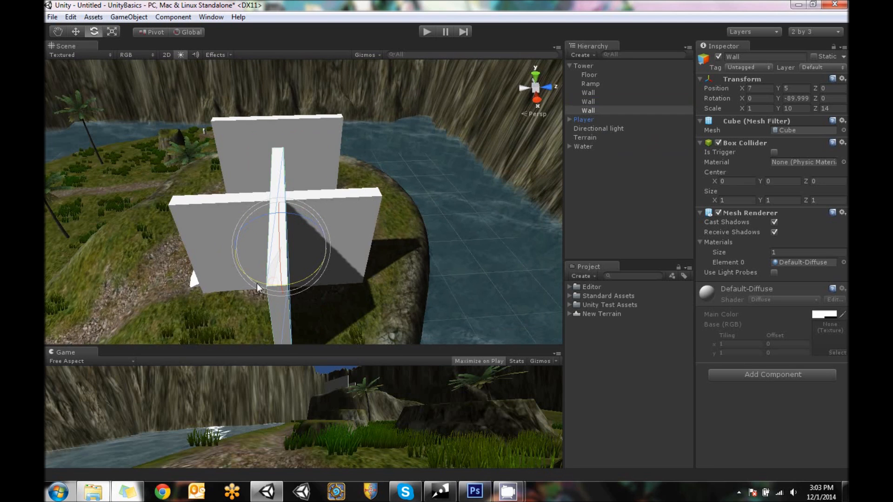
left_click_drag(397, 252, 309, 222, "alt")
Move the rotated wall to the floor's back edge, at X 0, Y 5, Z 7, closing the gap between the side walls
key("w")
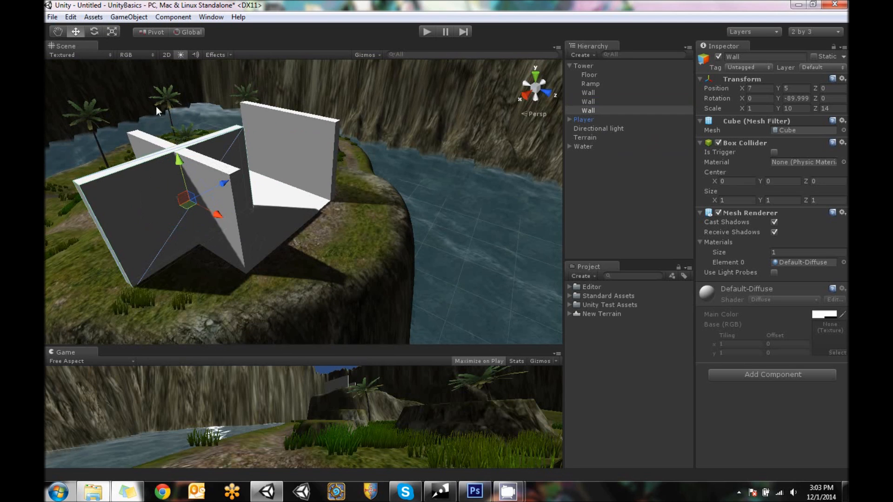
left_click_drag(224, 186, 292, 158)
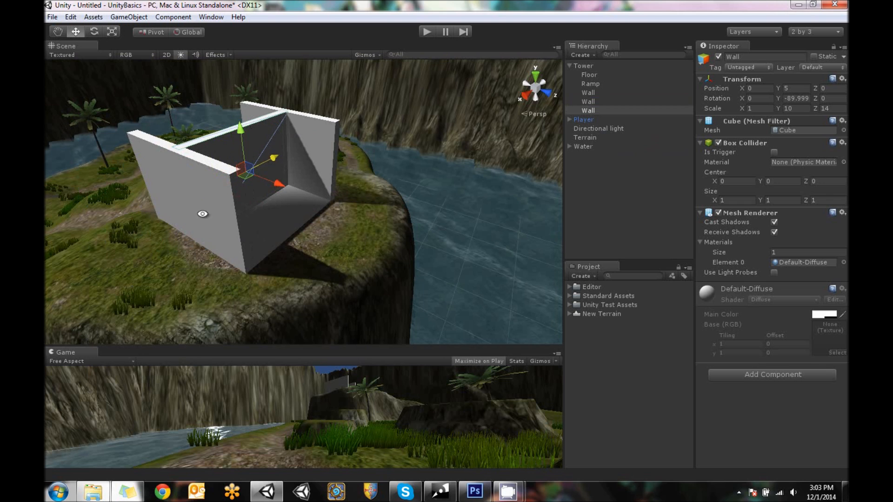
left_click_drag(204, 214, 284, 259, "alt")
left_click_drag(303, 205, 98, 161)
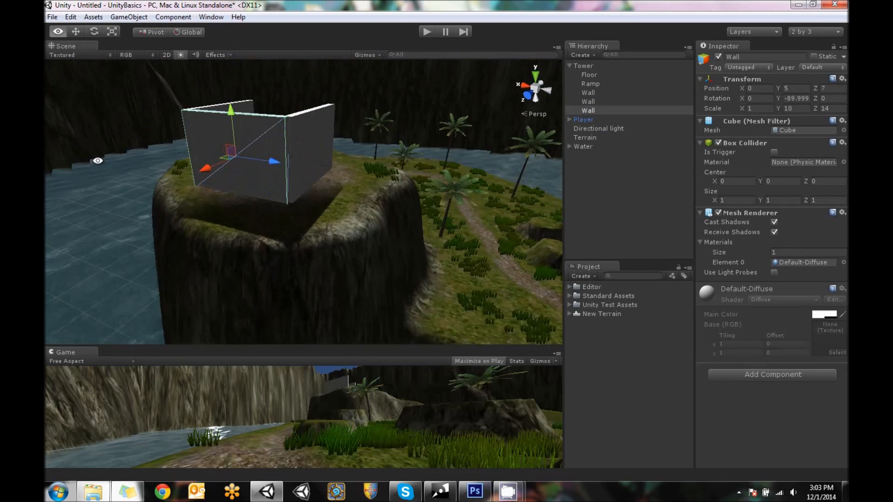
Examine the corners where the back wall meets the side walls from outside and from above
left_click(304, 139)
scroll(322, 192, "up", 3)
left_click_drag(322, 192, 373, 251, "alt")
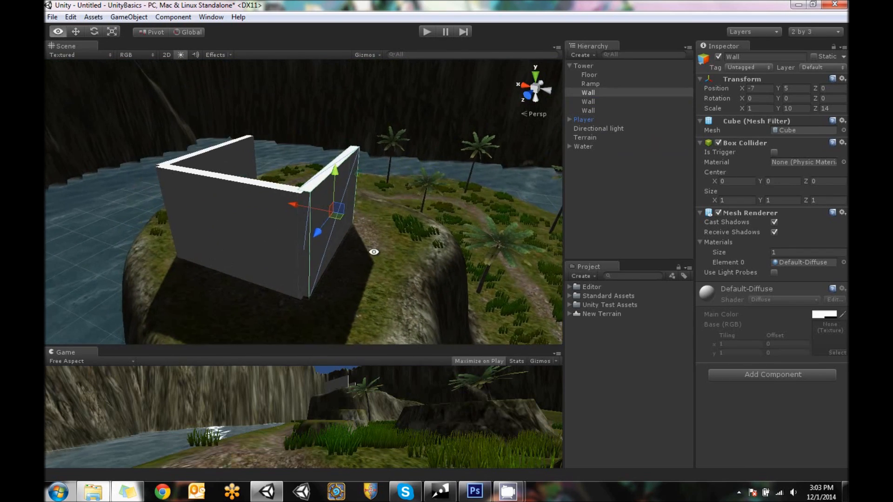
scroll(384, 202, "up", 3)
left_click_drag(384, 202, 308, 325, "alt")
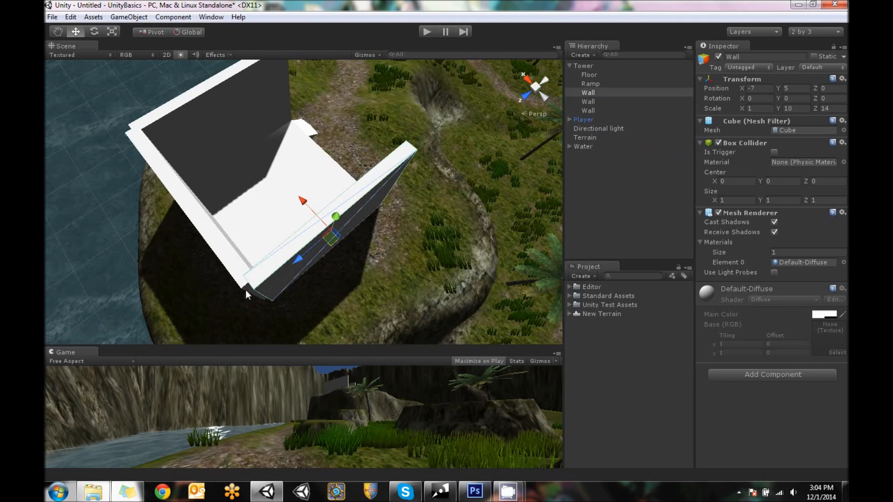
left_click_drag(150, 284, 407, 185, "alt")
key("alt")
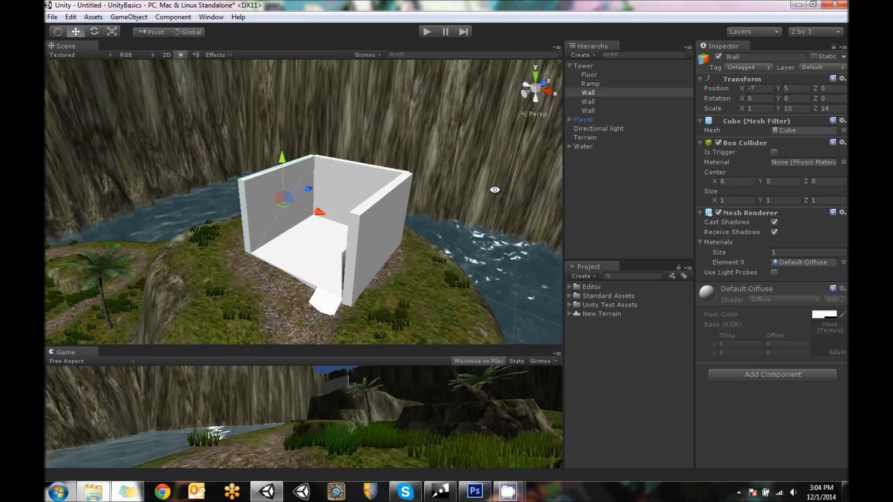
Duplicate the back wall and move the copy to the front edge of the floor, at Z -7
left_click(330, 172)
left_click_drag(322, 184, 256, 187, "alt")
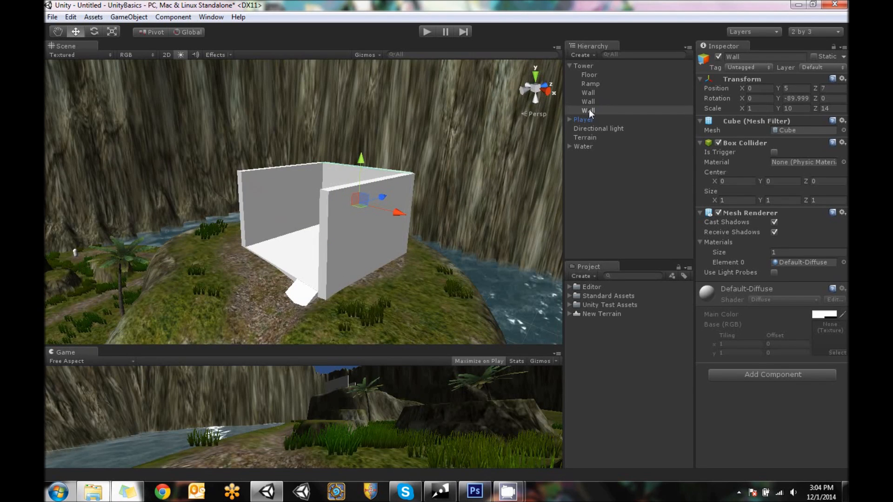
right_click(589, 110)
left_click(605, 159)
left_click_drag(384, 199, 322, 208)
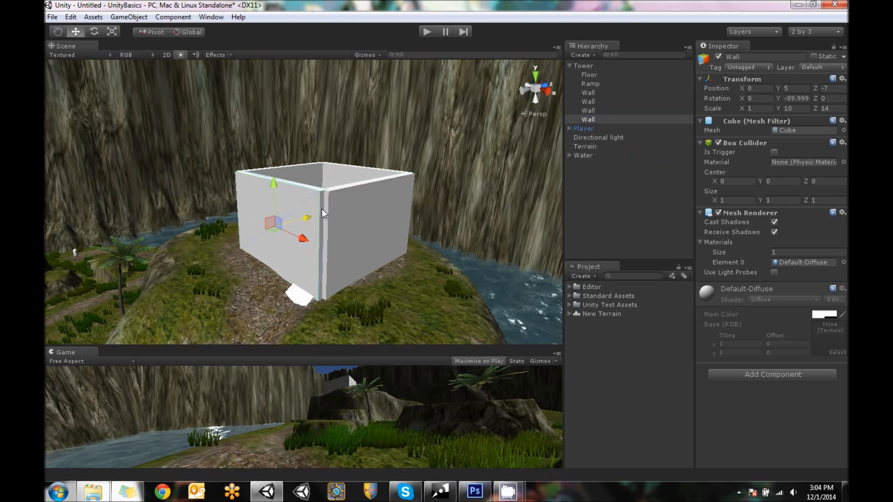
Shorten the front wall to about 10.08 on its Z scale and shift it to X -2, leaving a doorway open at the ramp
left_click_drag(226, 205, 398, 179, "alt")
key("r")
left_click_drag(273, 179, 281, 180)
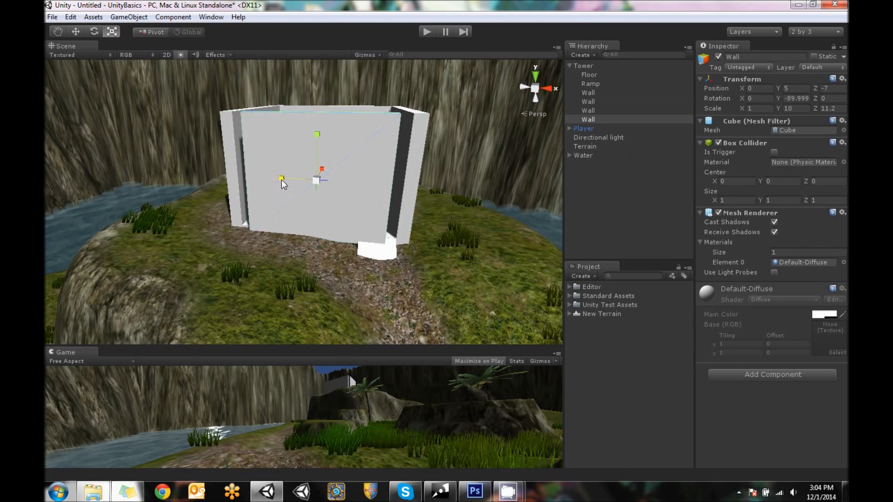
left_click(83, 29)
left_click_drag(356, 184, 342, 184)
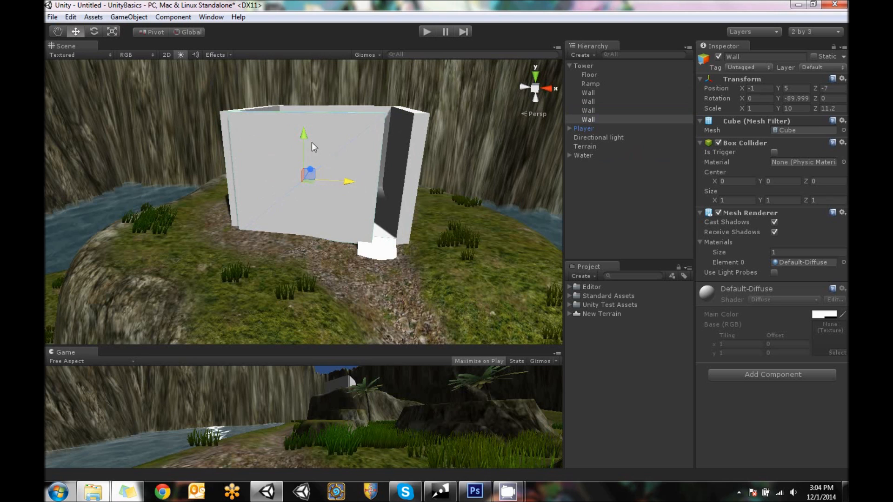
key("r")
left_click_drag(261, 178, 267, 177)
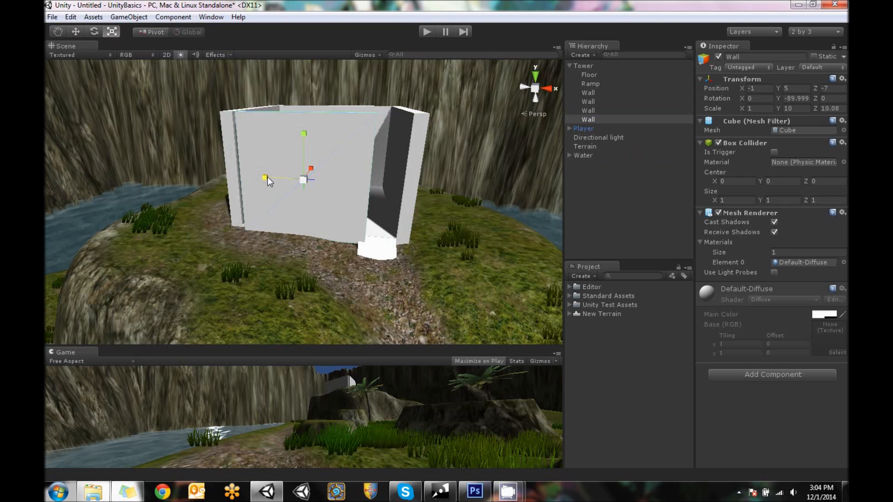
left_click(75, 32)
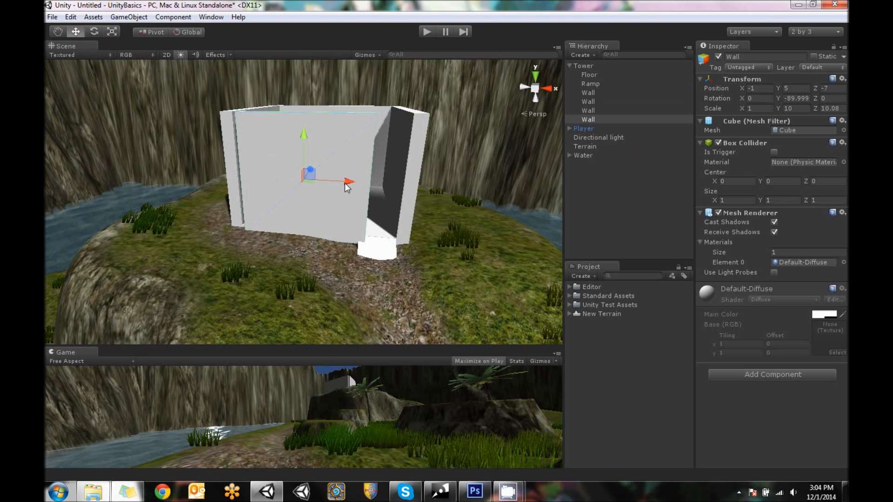
left_click_drag(343, 183, 337, 181)
left_click_drag(434, 197, 399, 213, "alt")
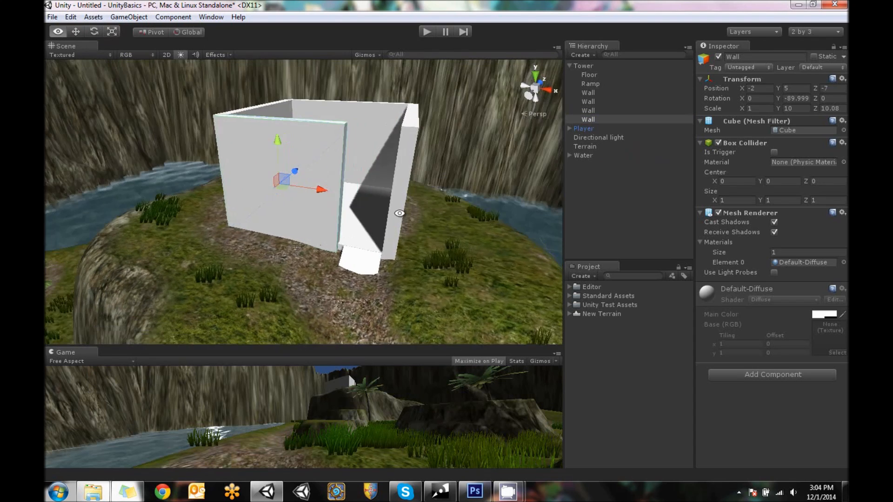
Shift the Ramp to about X 4.75 and widen it slightly along X to fit the doorway
left_click(376, 265)
left_click_drag(412, 284, 400, 281)
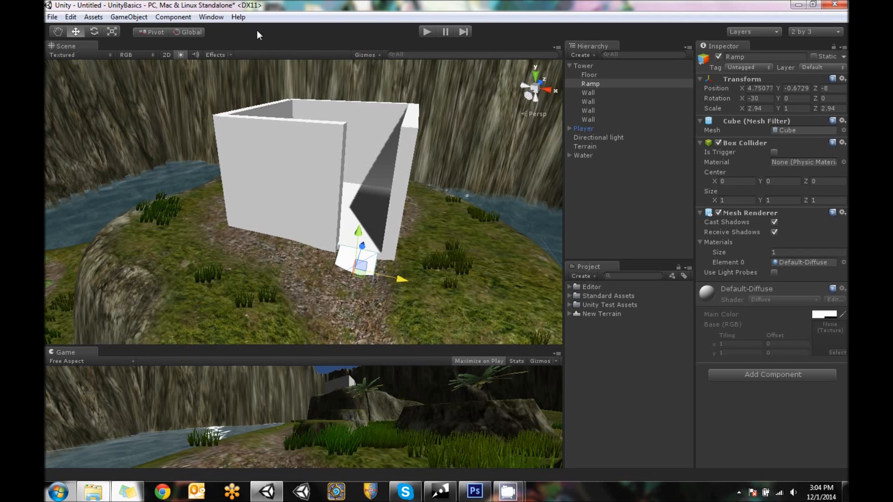
left_click(112, 32)
left_click_drag(401, 280, 413, 281)
Duplicate the shortened front wall and move the copy to X 2, Y 5, Z -7
left_click(319, 205)
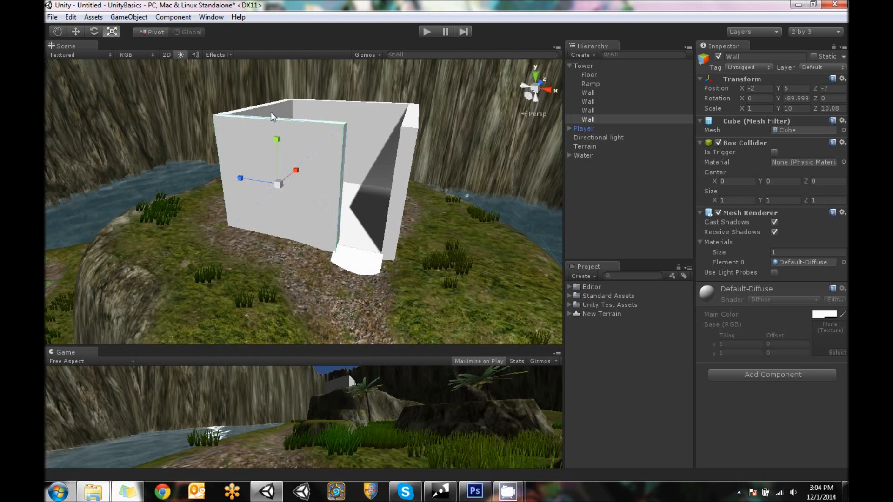
left_click(76, 31)
right_click(601, 120)
left_click(650, 173)
left_click_drag(314, 191, 364, 193, "ctrl")
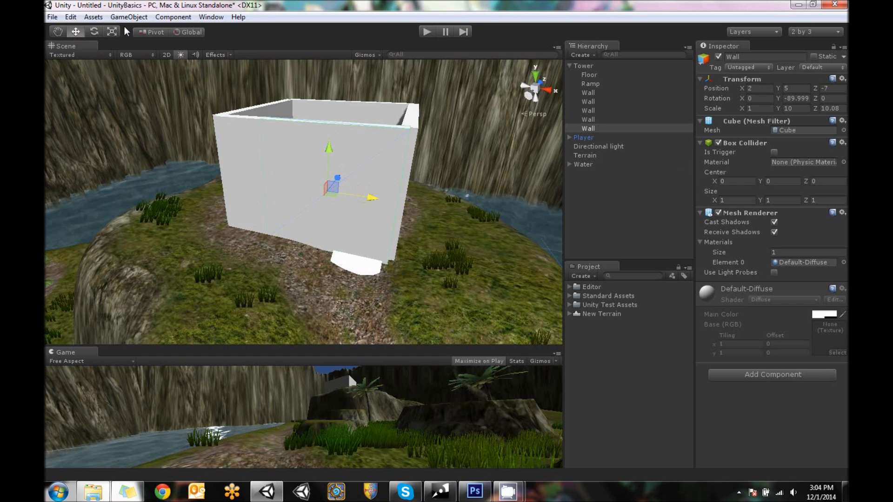
Fit the copied wall into the doorway gap at X 5 with a Z scale of about 3.93
key("r")
left_click_drag(286, 187, 314, 192)
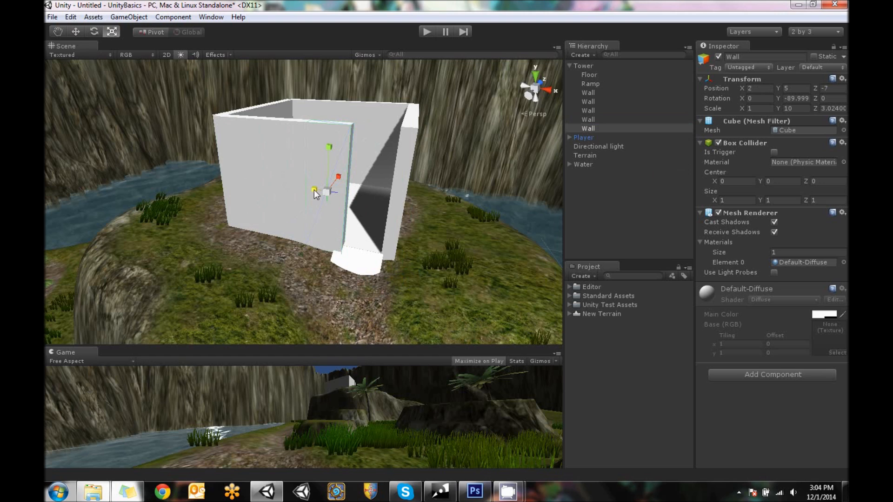
key("w")
left_click_drag(372, 198, 415, 203)
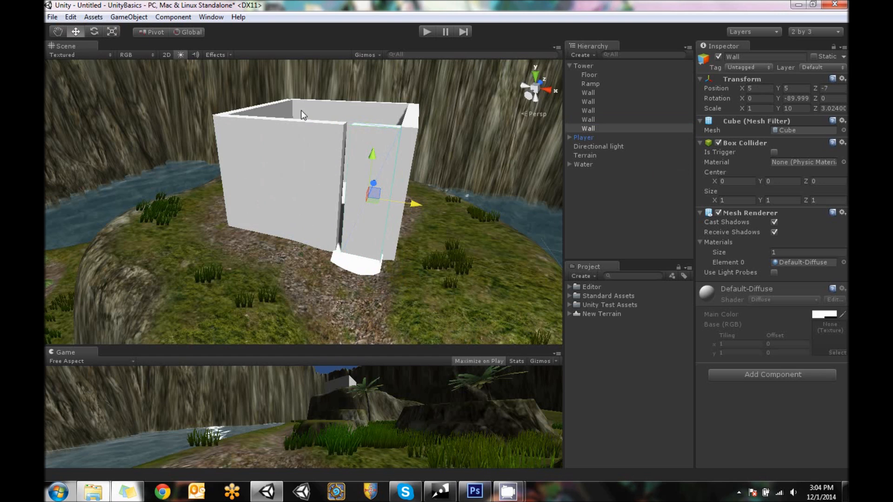
left_click(113, 32)
left_click_drag(319, 191, 311, 191)
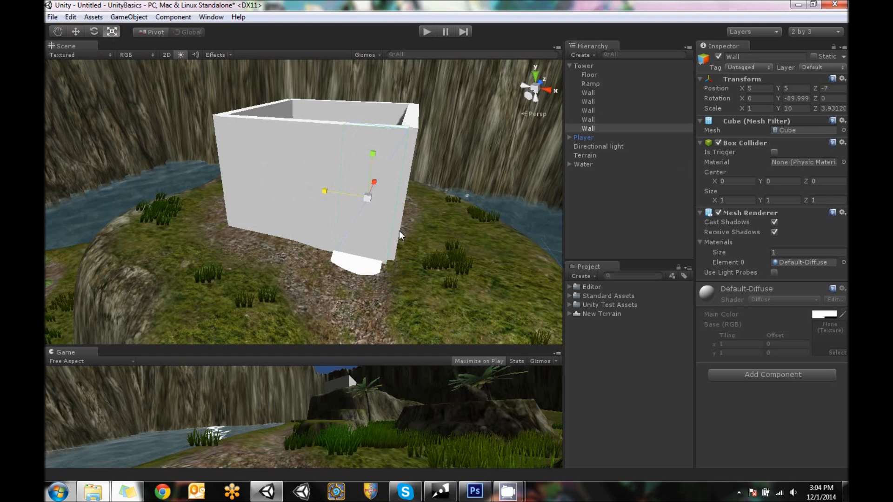
Reduce the doorway wall piece to 5.6 on its Y scale and raise it to Y 7, opening an entrance below it
mouse_move(372, 155)
left_mouse_down()
mouse_move(375, 170)
mouse_move(378, 138)
left_mouse_up()
key("ctrl+z")
left_click(75, 31)
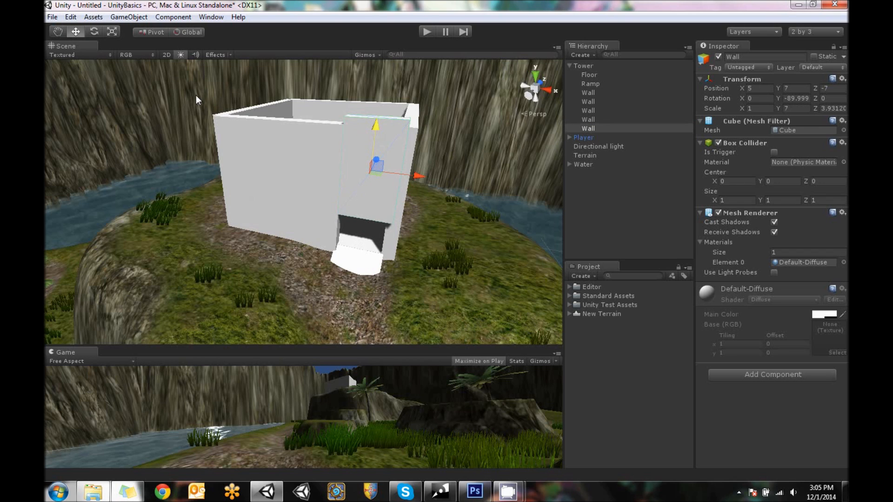
left_click(112, 32)
left_click_drag(377, 124, 375, 132)
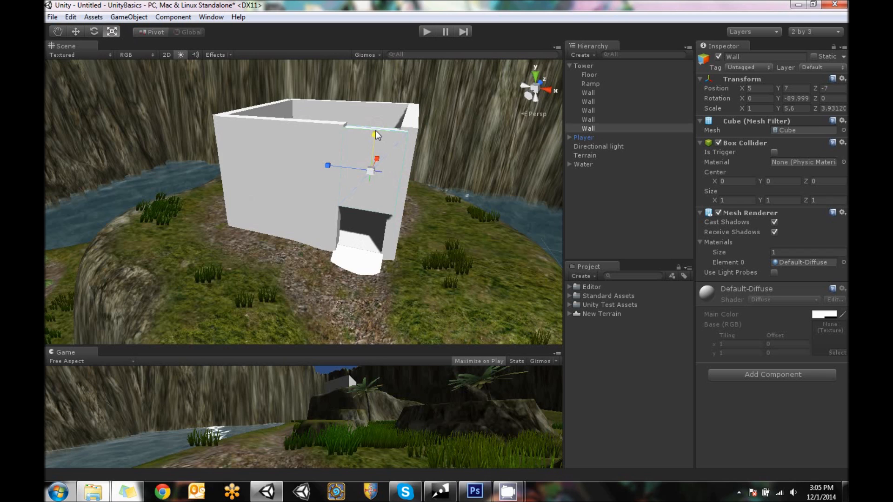
Raise the wall piece above the doorway to a Y position of 7.2, level with the tops of the neighbouring walls
left_click(74, 36)
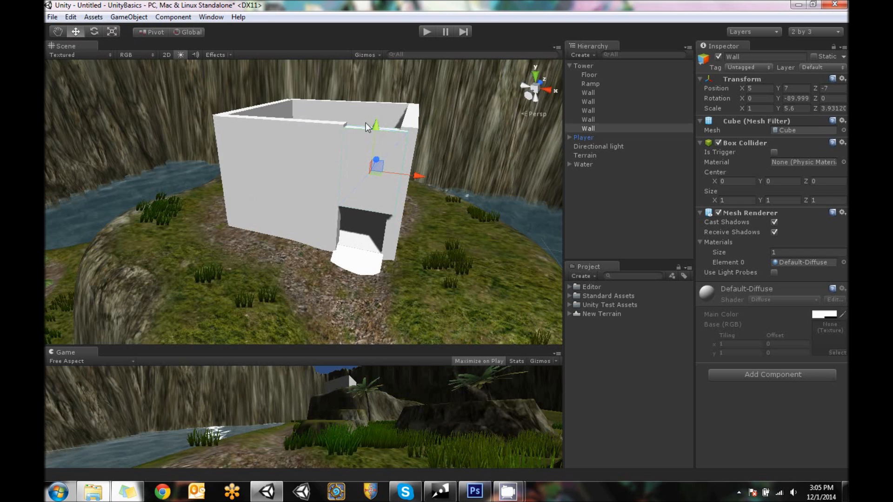
left_click_drag(377, 123, 377, 118)
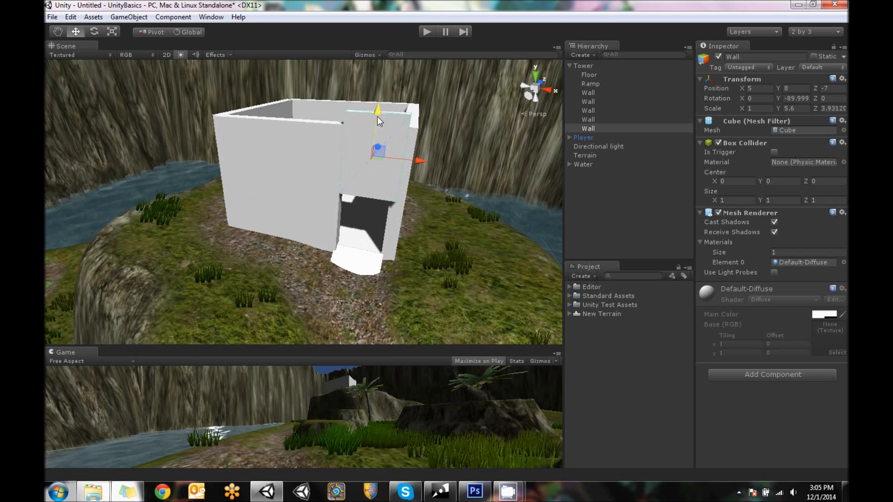
scroll(421, 142, "up", 3)
middle_click_drag(444, 101, 399, 157)
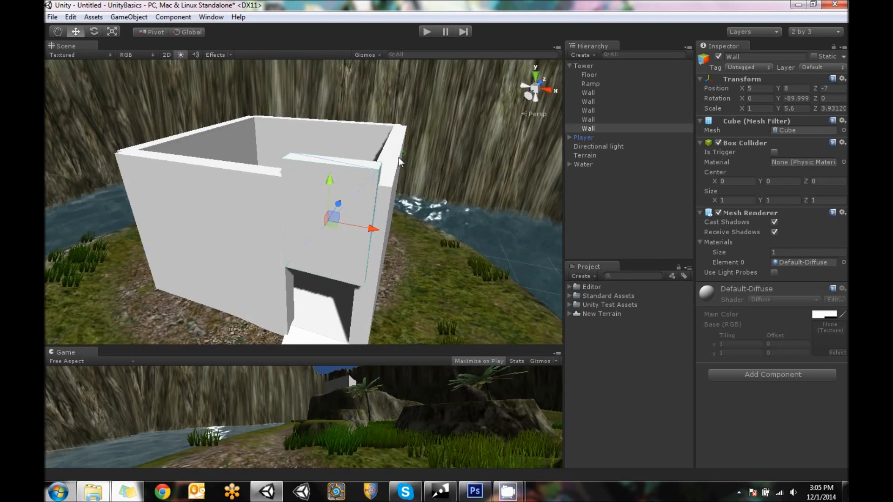
left_click_drag(398, 158, 440, 93, "alt")
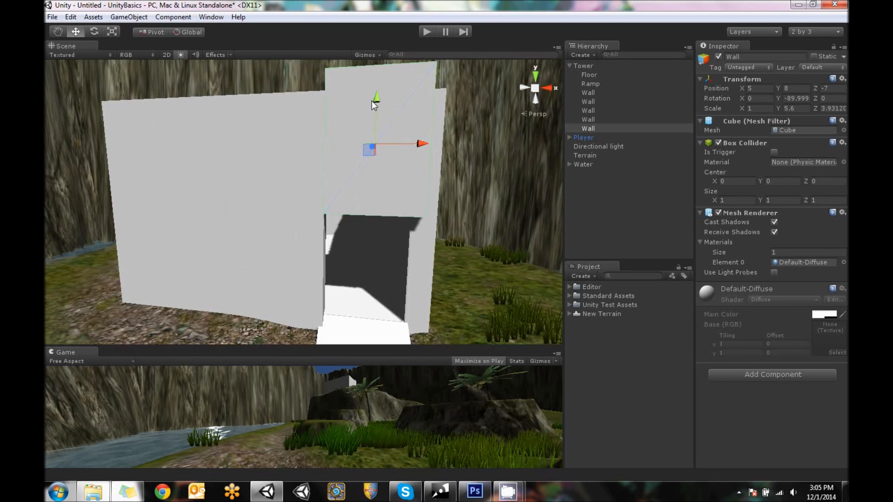
left_click_drag(375, 100, 377, 119)
left_click_drag(289, 116, 345, 174, "alt")
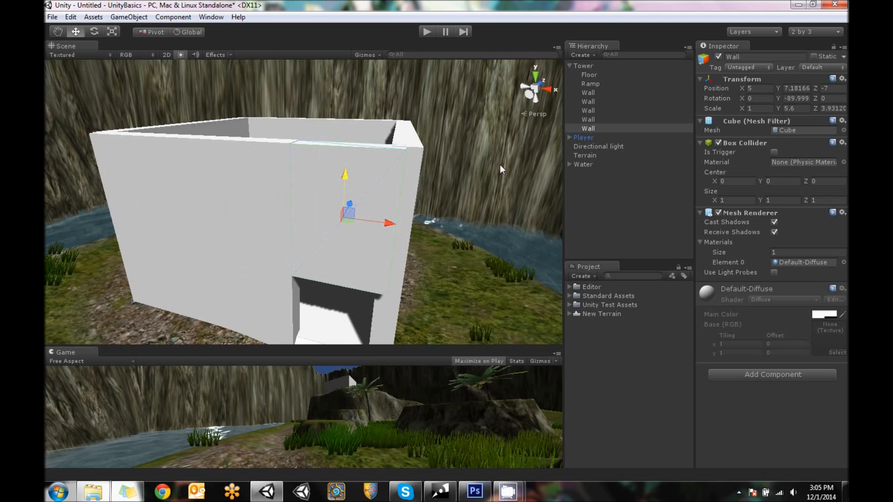
type("7")
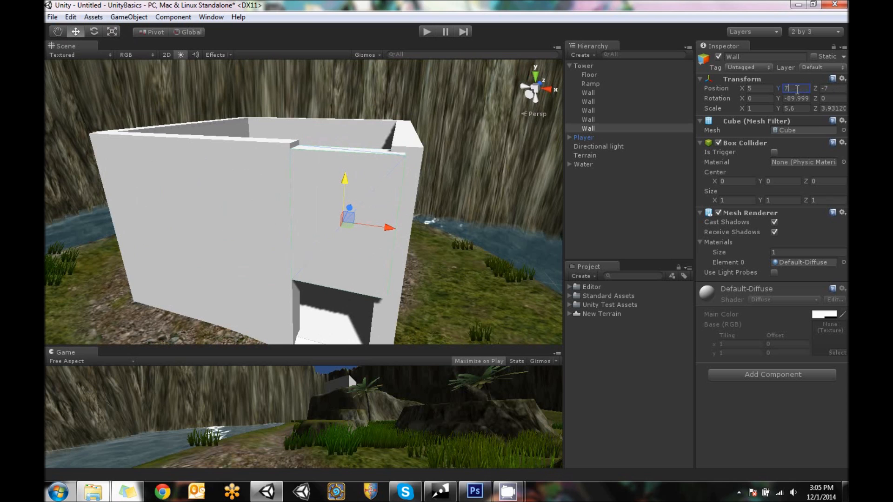
type(".2")
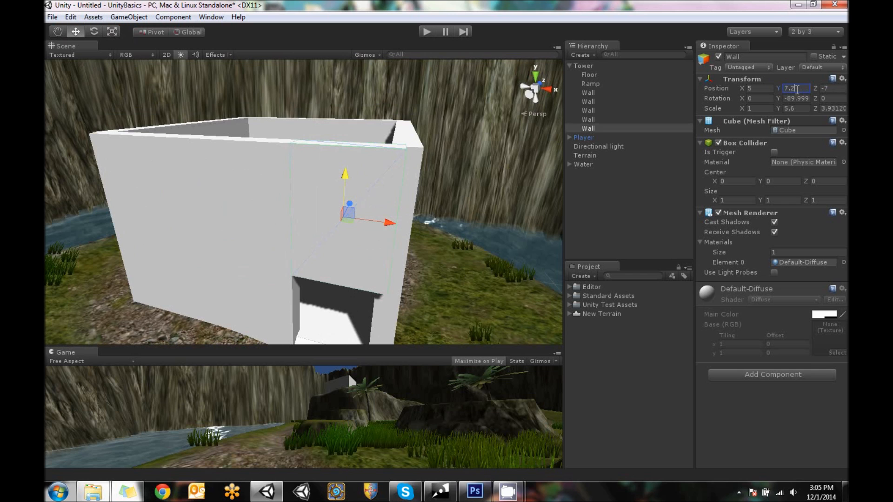
left_click(622, 221)
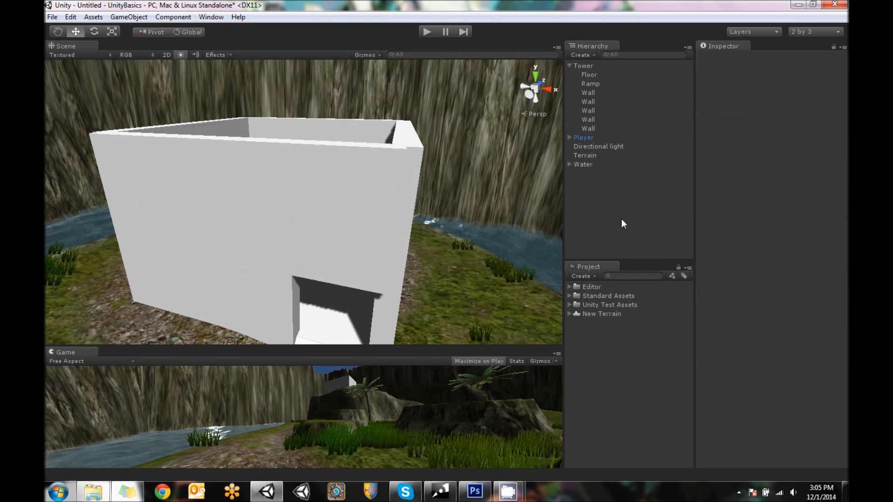
Play-test the scene by walking the player from the starting area up the hill path to the tower entrance
left_click_drag(379, 197, 324, 258, "alt")
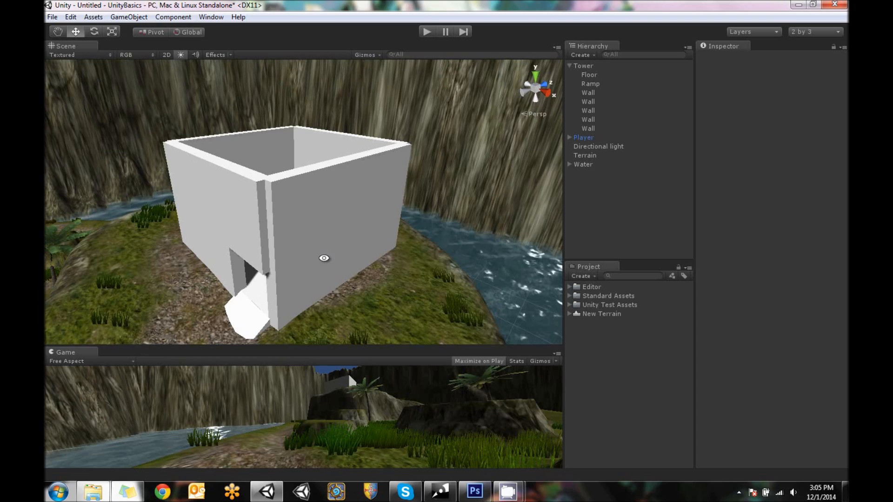
left_click(425, 31)
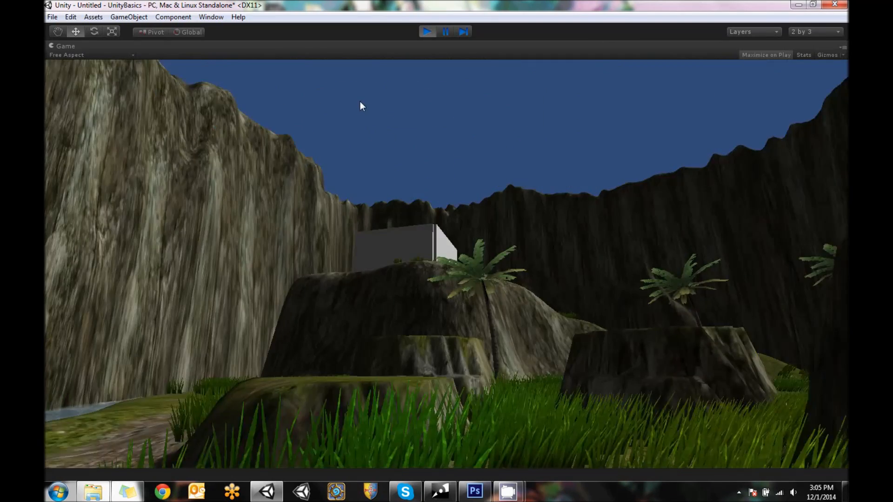
key("w")
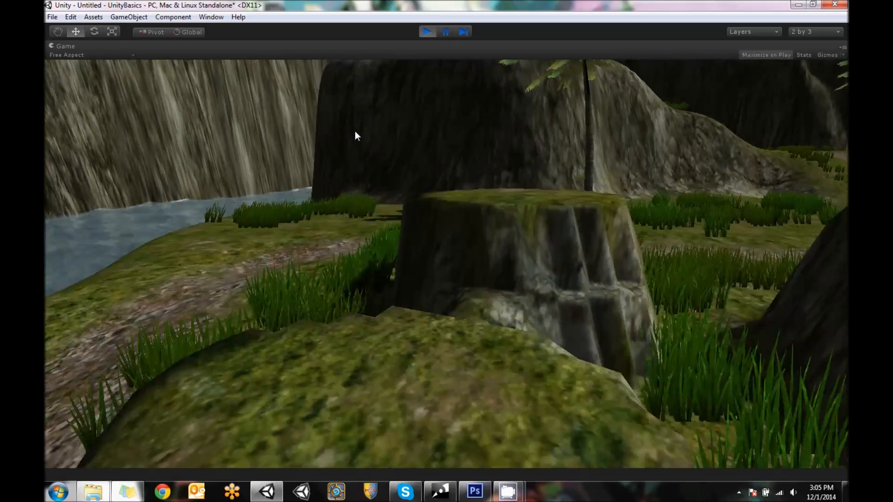
key("w")
key("space")
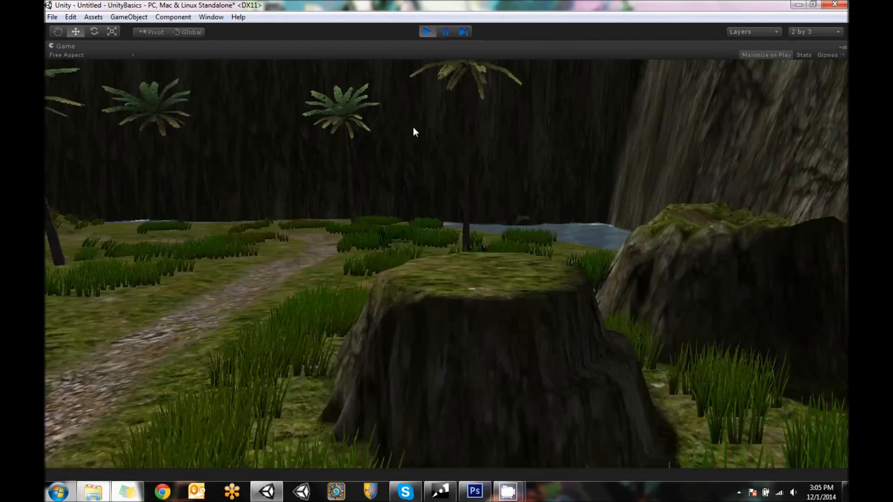
key("w")
key("space")
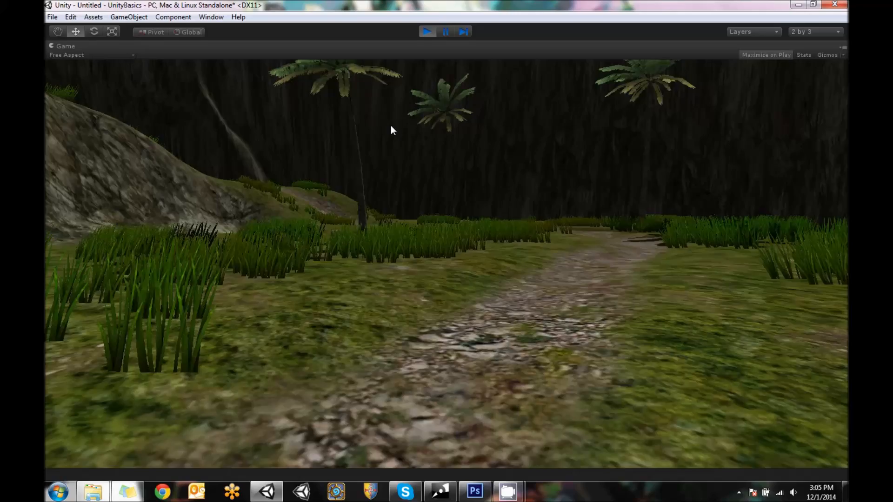
key("w")
key("w")
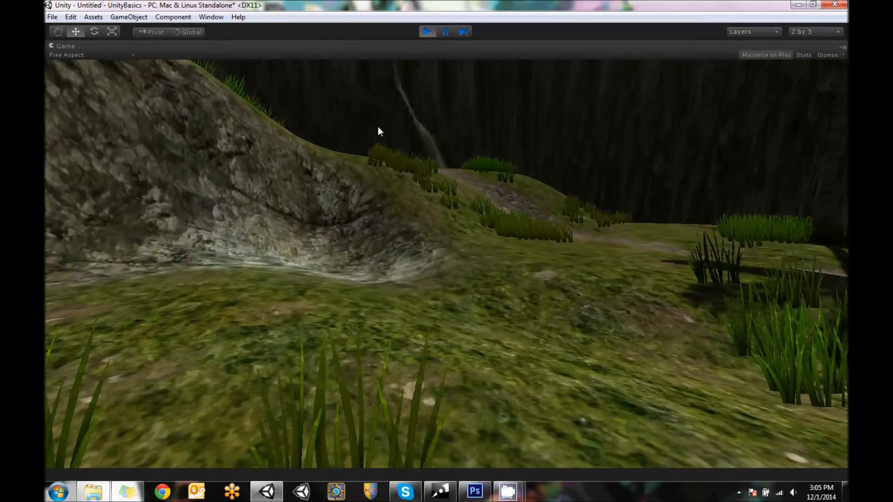
key("w")
key("w")
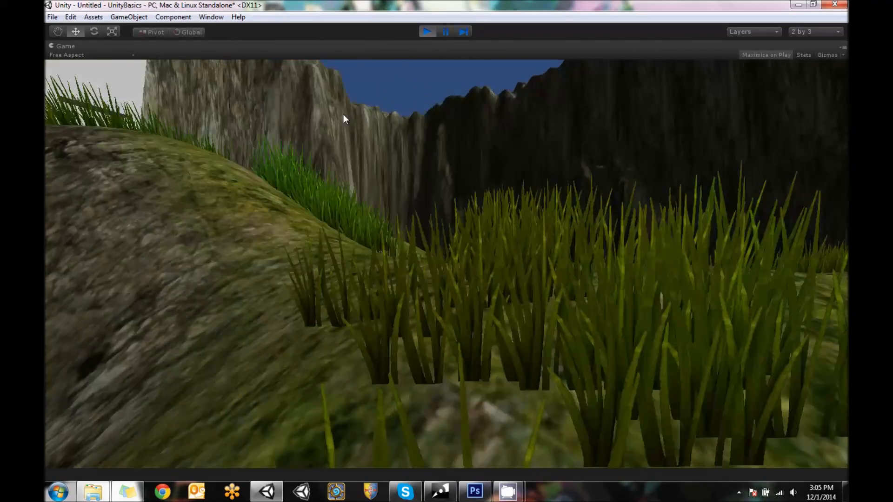
key("w")
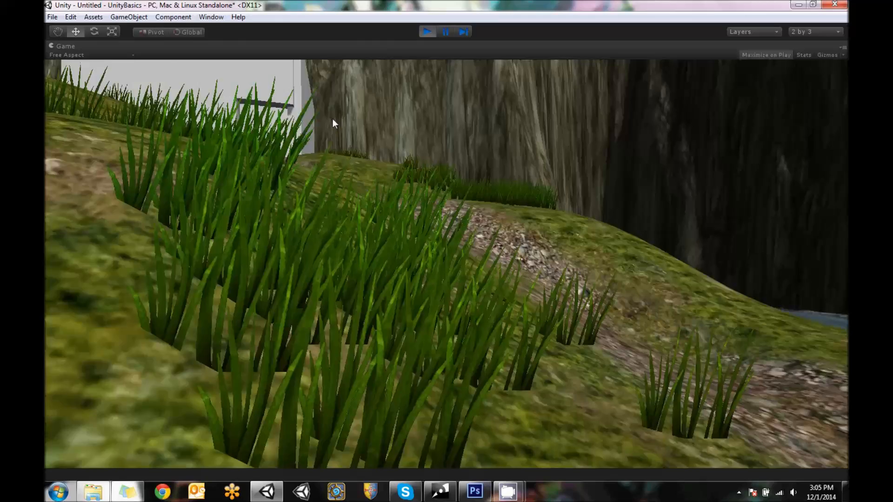
key("w")
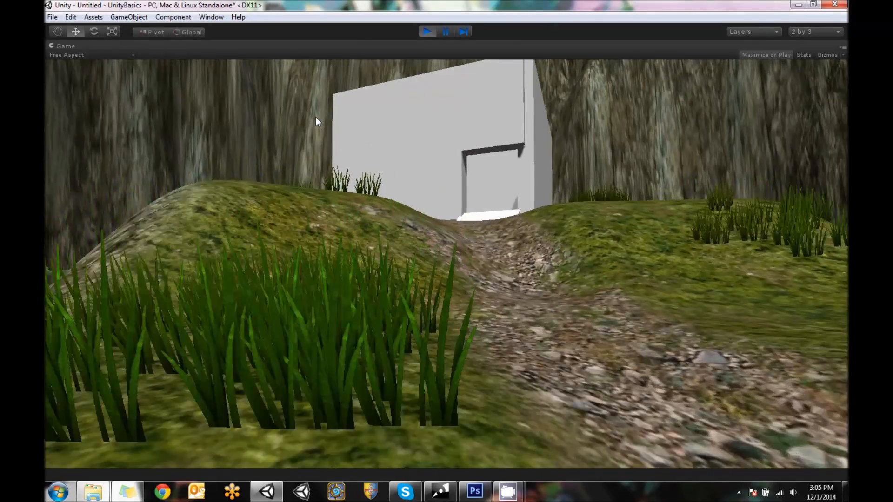
key("w")
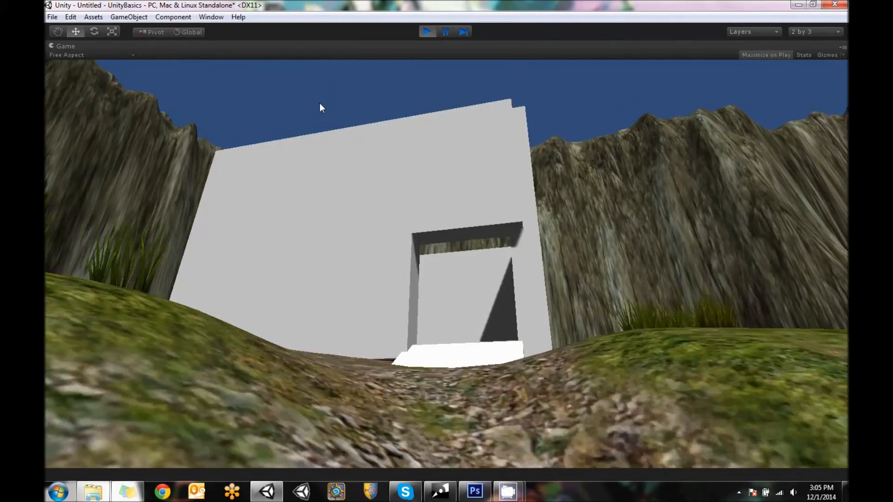
Walk through the doorway to inspect the tower's interior, go back outside and stop the play test
key("w")
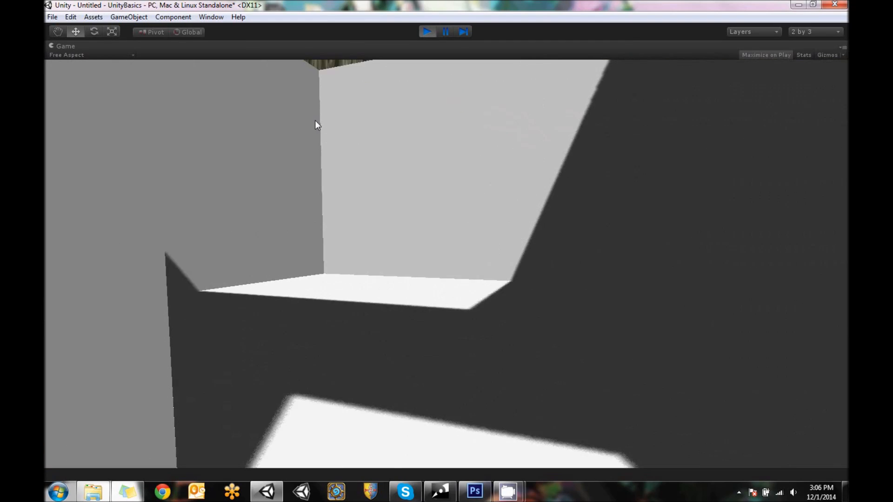
key("s")
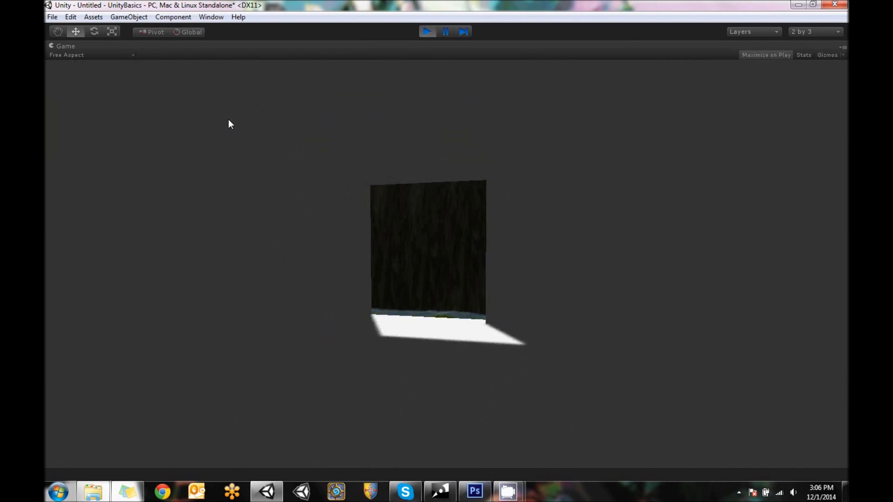
key("w")
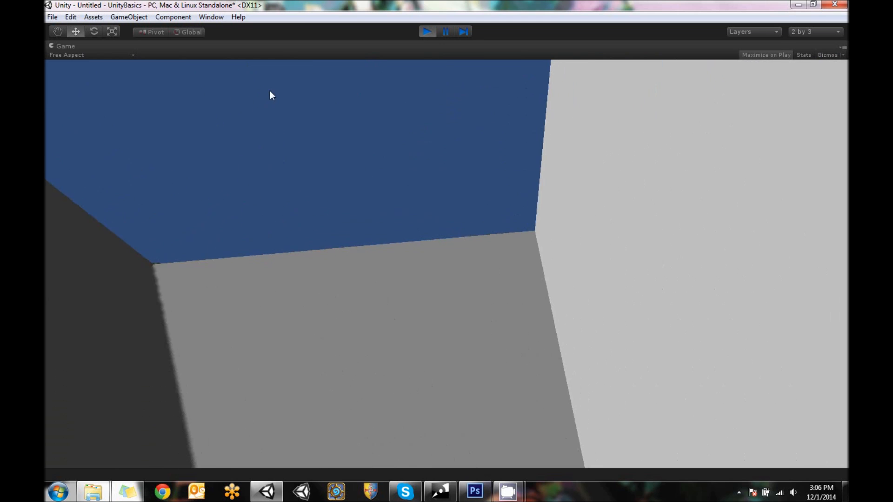
key("s")
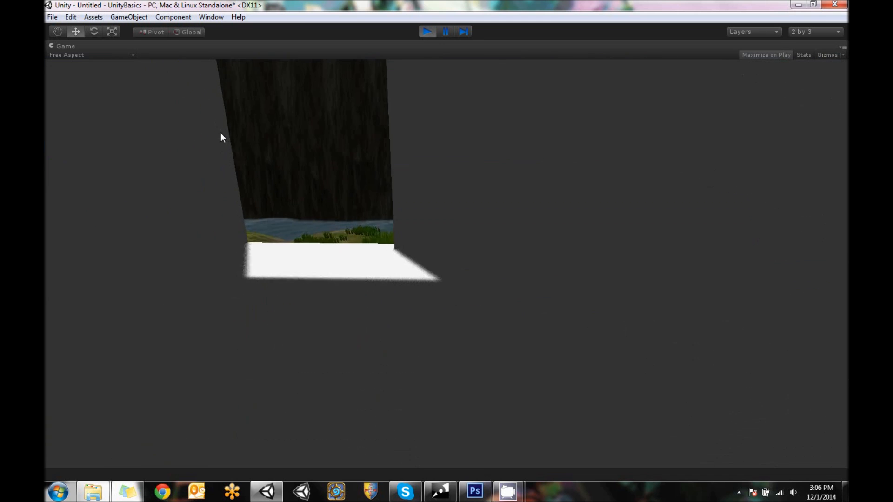
key("w")
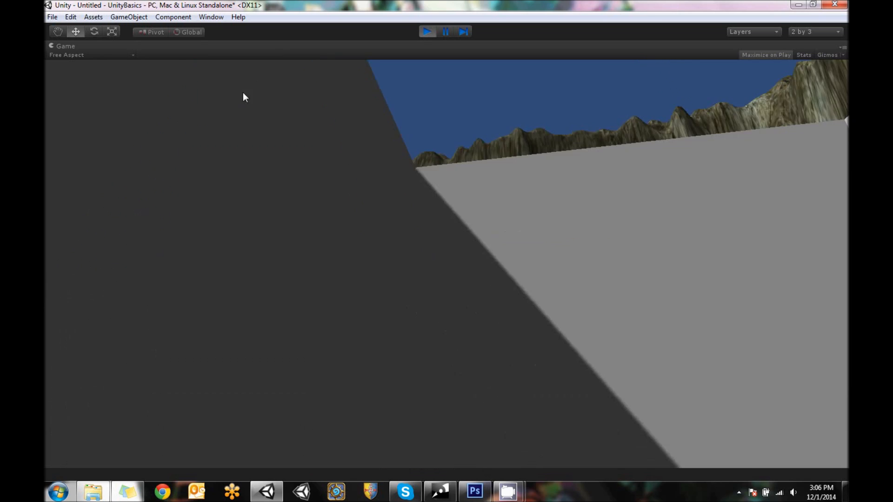
key("w")
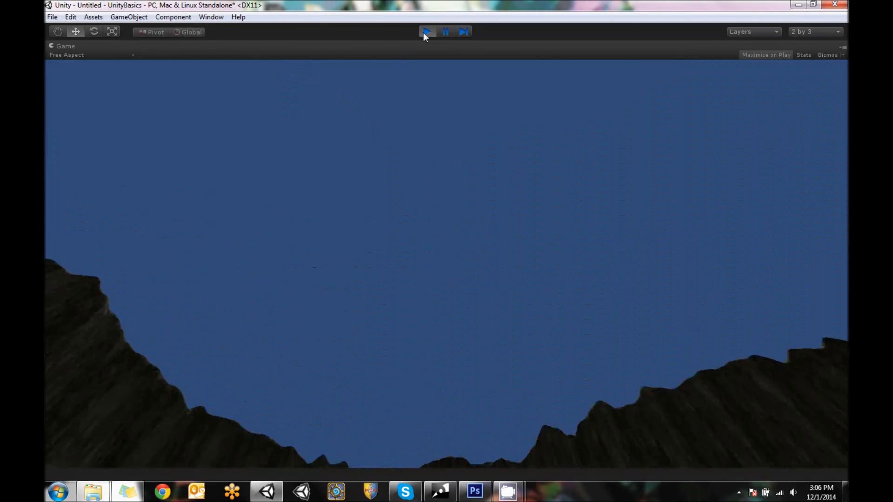
left_click(426, 31)
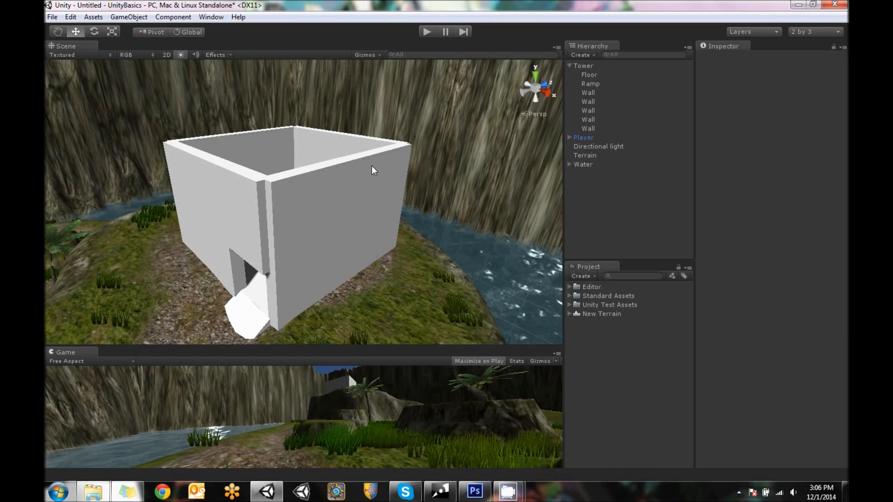
scroll(344, 172, "down", 3)
left_click_drag(342, 176, 304, 175, "alt")
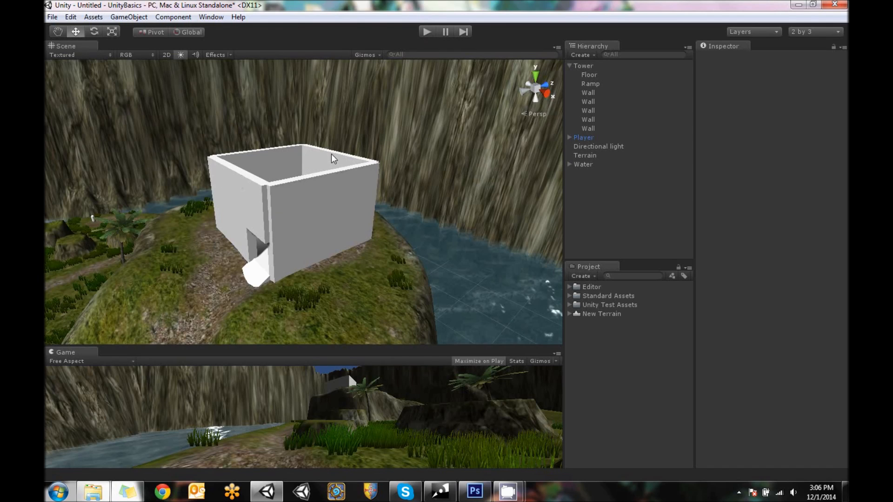
left_click_drag(344, 133, 350, 152, "alt")
scroll(386, 172, "up", 3)
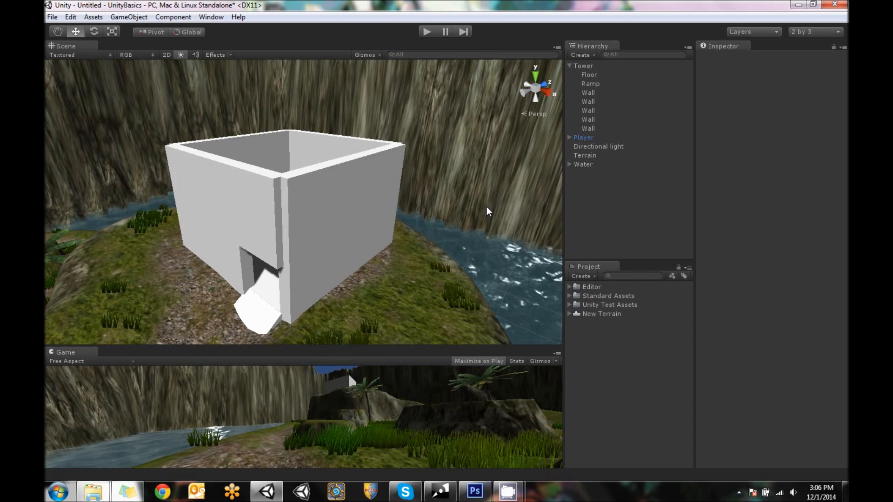
left_click_drag(331, 144, 325, 188, "alt")
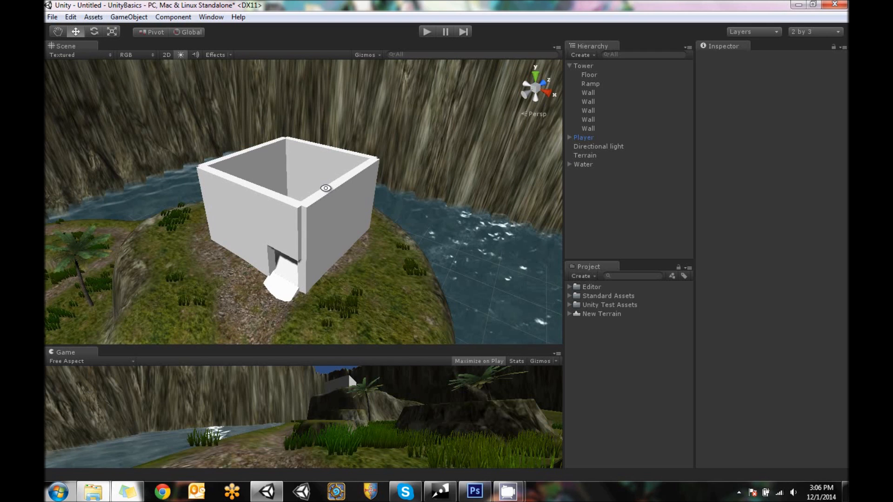
left_click_drag(319, 204, 282, 240, "alt")
key("w")
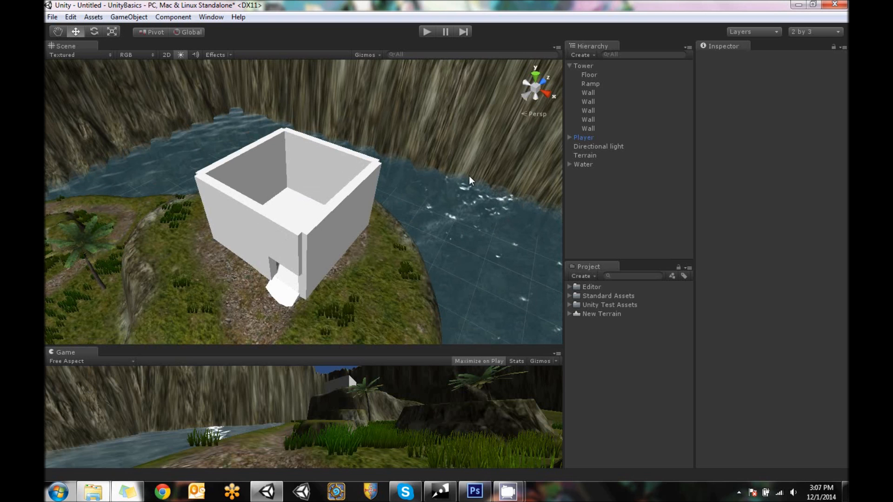
Duplicate the tower's floor together with its three full-size walls, leaving out the ramp and the doorway wall pieces
left_click(293, 197)
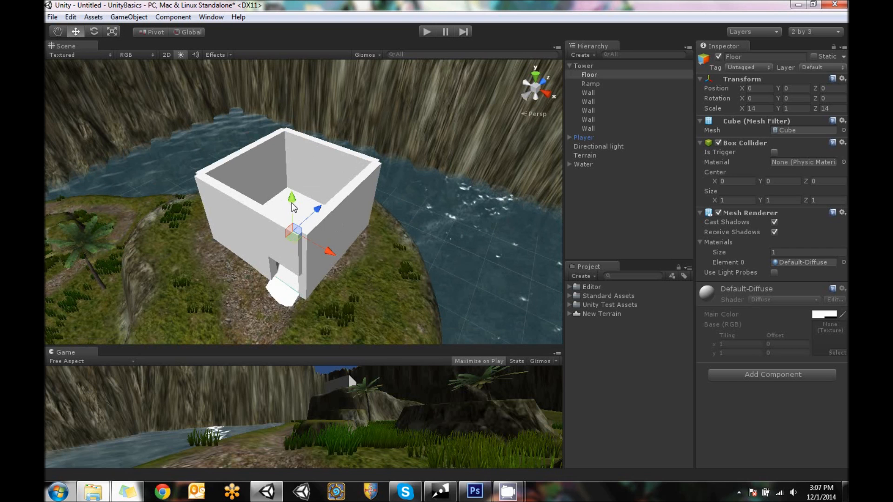
left_click_drag(228, 203, 295, 247, "alt")
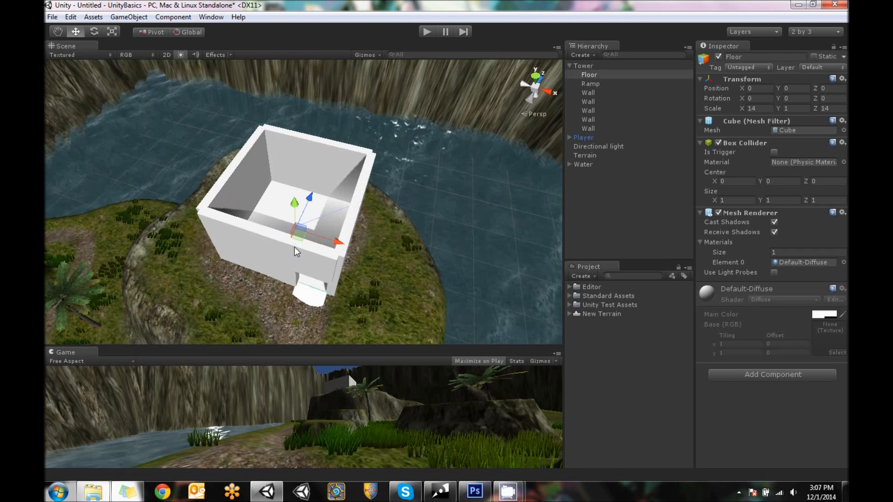
left_click(350, 225, "shift")
left_click(322, 168, "shift")
left_click(243, 174, "shift")
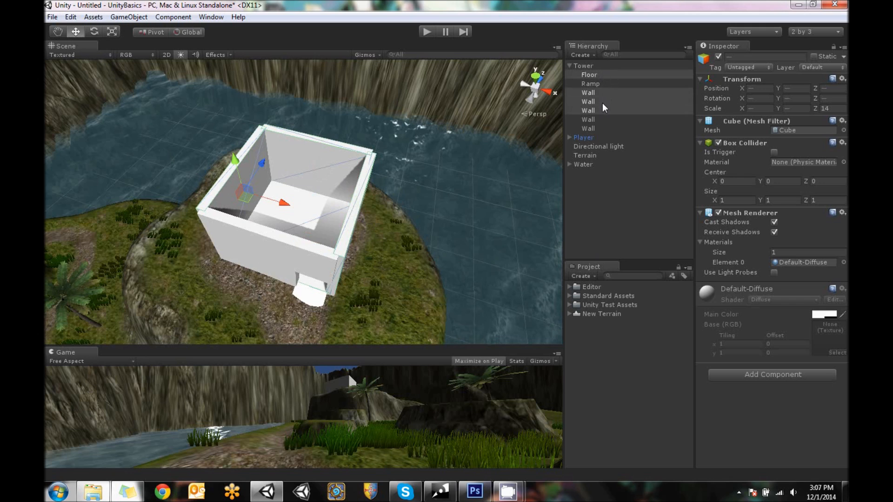
left_click_drag(591, 97, 603, 198)
key("ctrl+z")
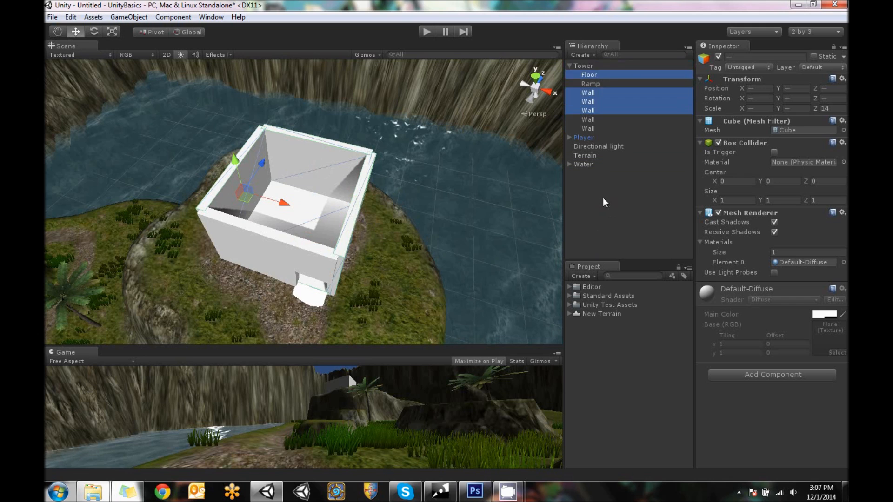
right_click(607, 88)
left_click(652, 141)
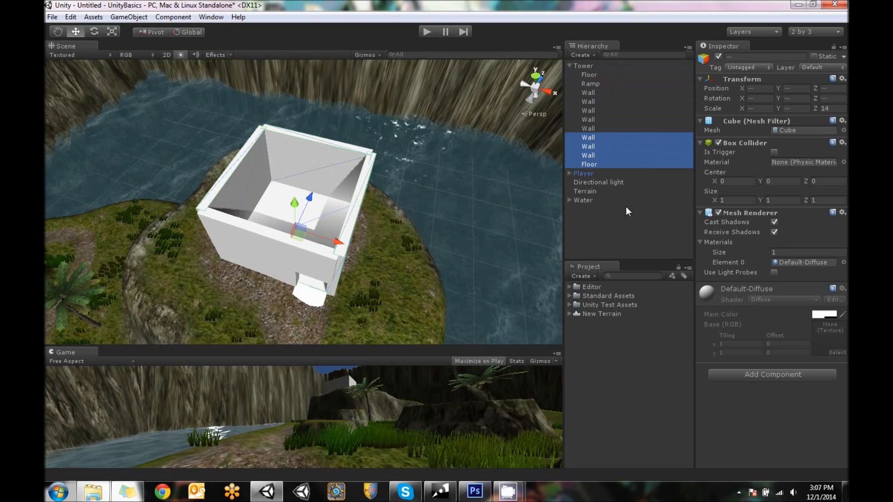
Move the copied floor and three walls along X, away from the original tower, to X -32
left_click_drag(302, 227, 121, 165)
left_click_drag(191, 239, 451, 206, "alt")
scroll(409, 233, "up", 6)
left_click_drag(346, 235, 406, 236, "alt")
middle_click_drag(406, 123, 339, 264)
Duplicate the copied room's wall at Z 7 and place the copy on the open side at Z -7
left_click_drag(425, 168, 279, 215, "alt")
right_click(597, 138)
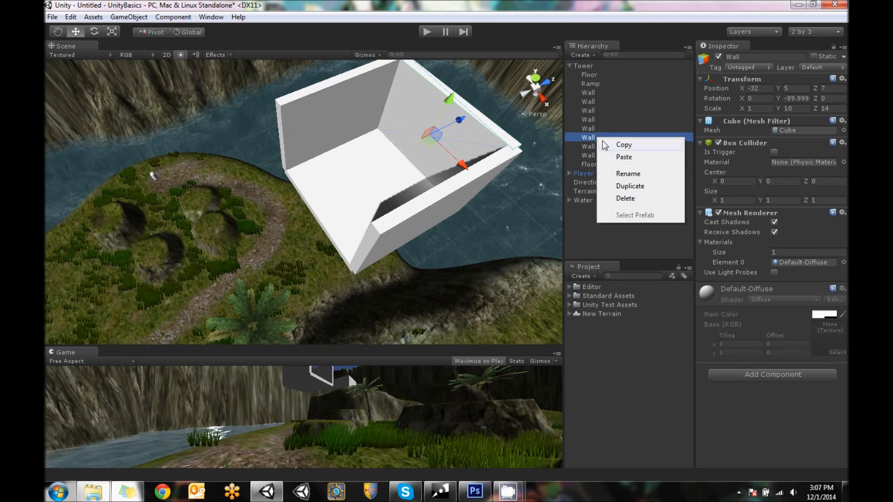
left_click(630, 186)
left_click_drag(463, 125, 567, 168)
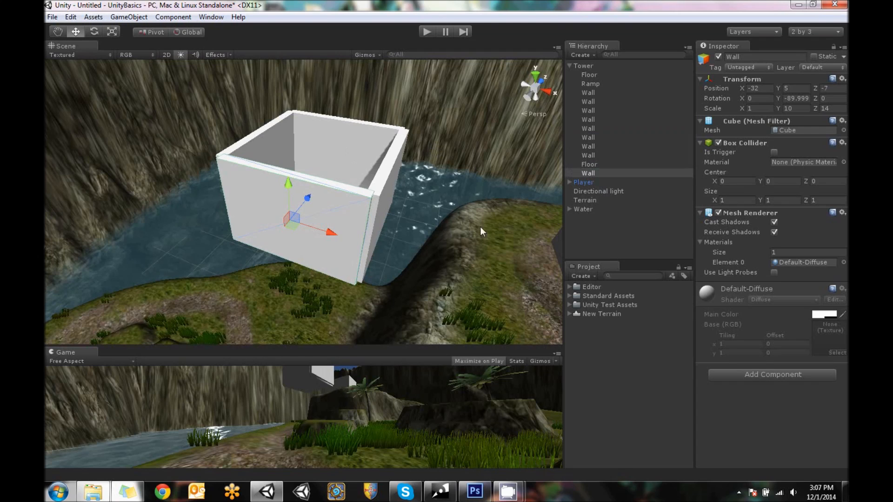
Select the copied room's four walls and floor and move them out of the Tower parent to the scene's root level
left_click_drag(379, 186, 355, 145, "alt")
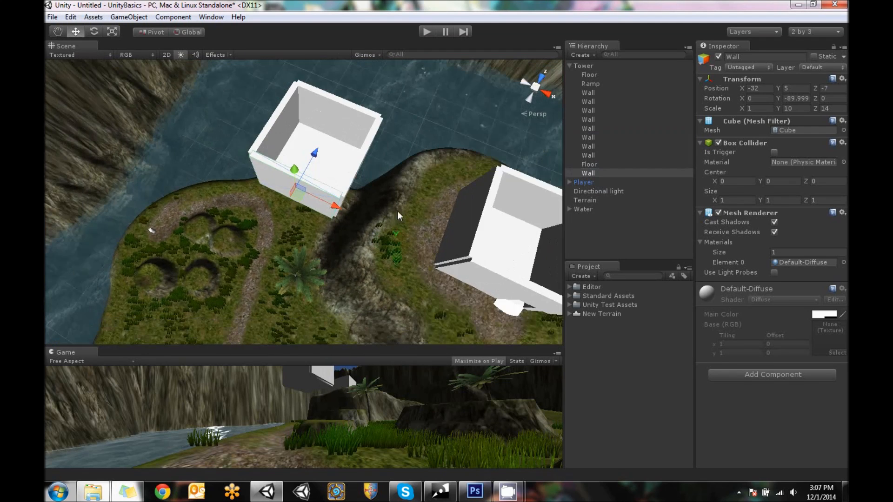
left_click(352, 136)
left_click(360, 182, "shift")
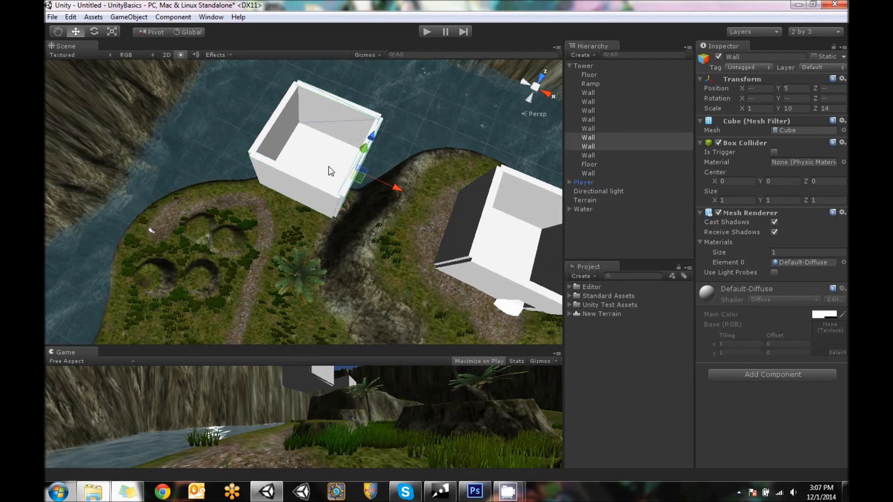
left_click(302, 153, "shift")
left_click(272, 141, "shift")
left_click(274, 176, "shift")
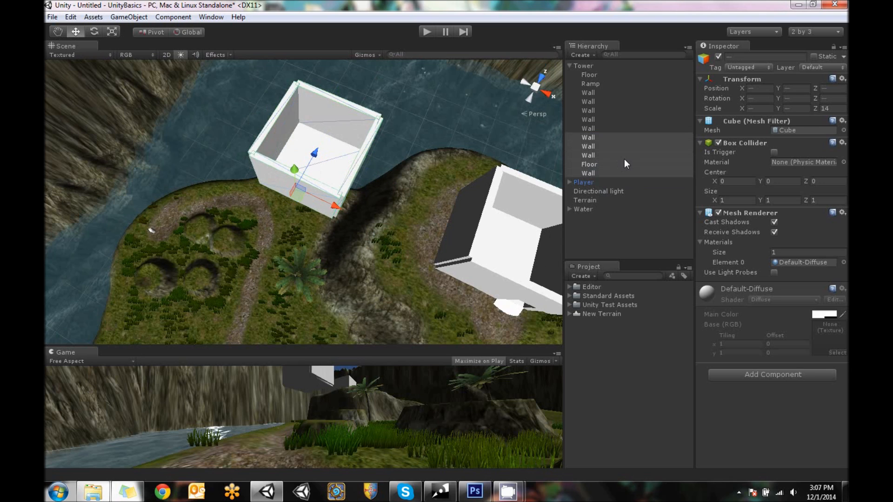
left_click_drag(583, 149, 591, 239)
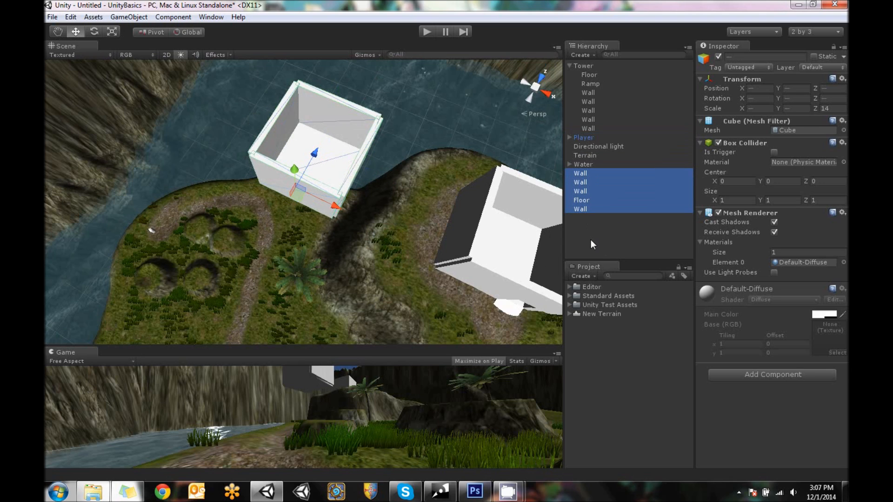
Create an empty game object and name it TowerFloor
left_click_drag(374, 195, 366, 74, "alt")
left_click(132, 17)
left_click(142, 29)
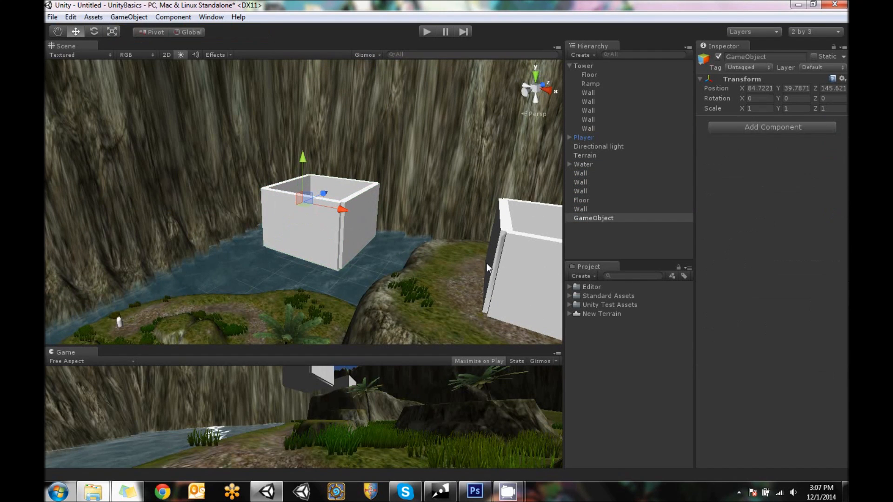
left_click(773, 58)
type("TowerFloor")
key("Return")
left_click_drag(348, 325, 340, 302, "alt")
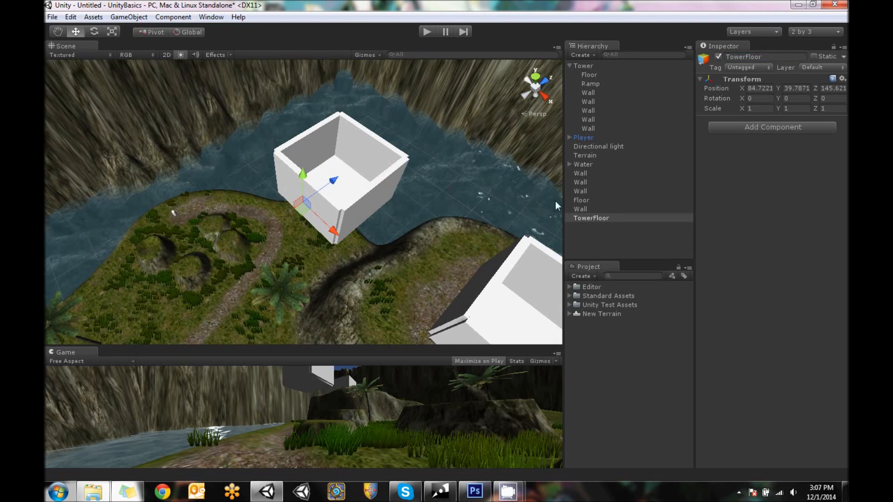
Center TowerFloor on the copied floor by parenting it to Floor at local position 0, 0, 0, and return it to root level
left_click_drag(587, 218, 588, 199)
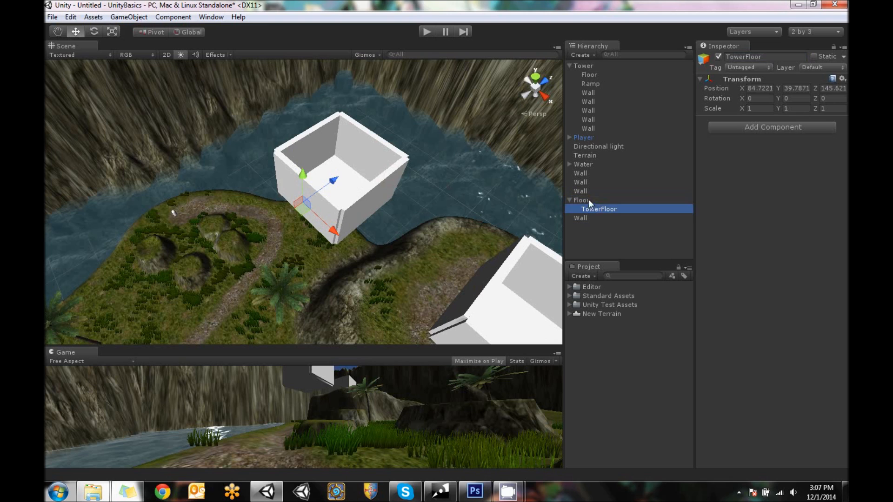
left_click(763, 88)
type("0")
left_click(796, 88)
type("0")
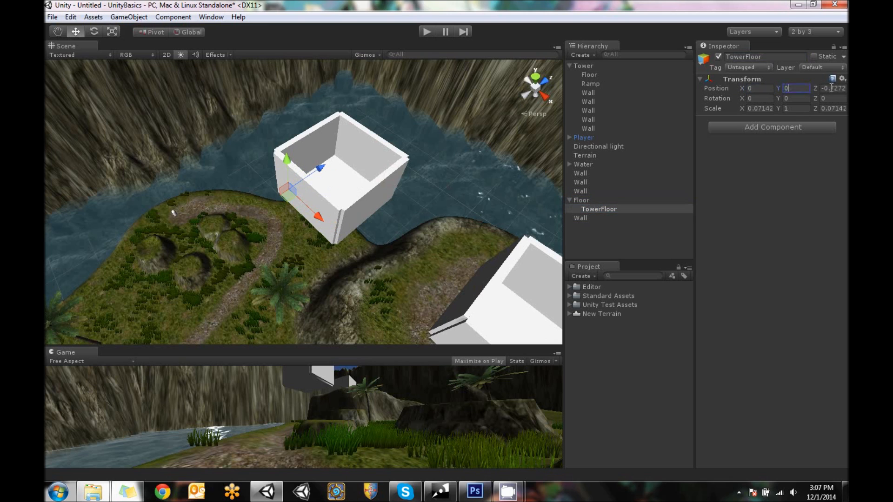
left_click(832, 88)
type("0")
left_click_drag(607, 209, 611, 246)
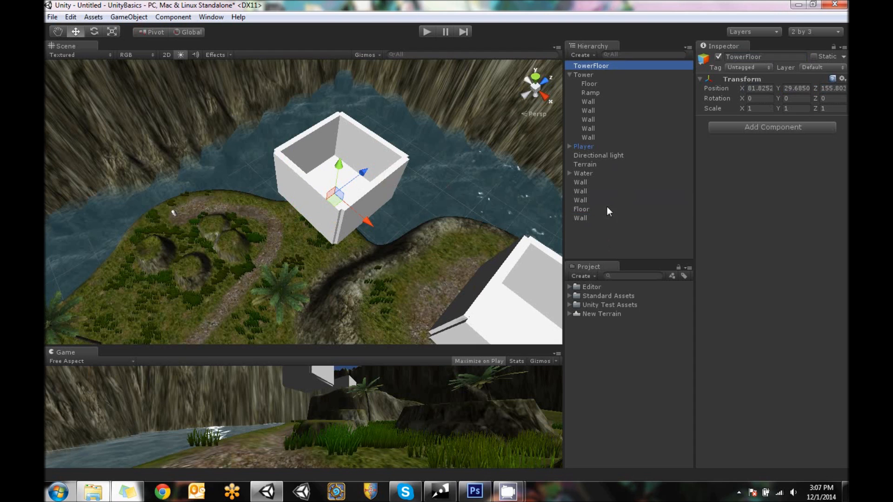
Parent the copied room's four walls and floor to TowerFloor and collapse the TowerFloor and Tower groups
left_click(379, 187)
left_click(348, 133, "shift")
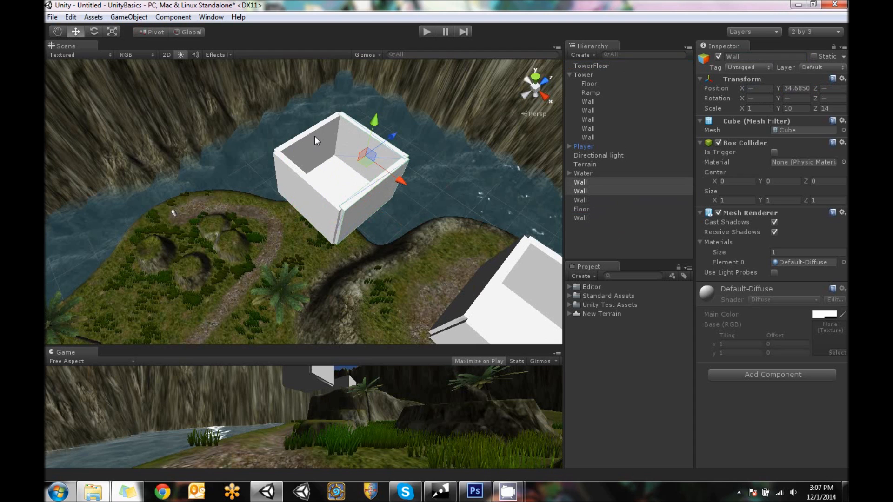
left_click(314, 136, "shift")
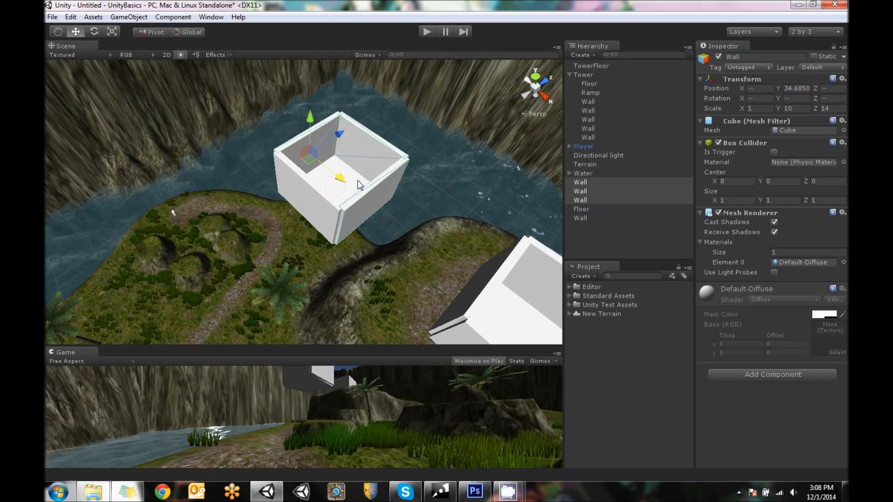
left_click(357, 181, "shift")
left_click(303, 187, "shift")
left_click_drag(592, 188, 604, 65)
left_click(588, 66)
left_click(570, 66)
left_click(570, 73)
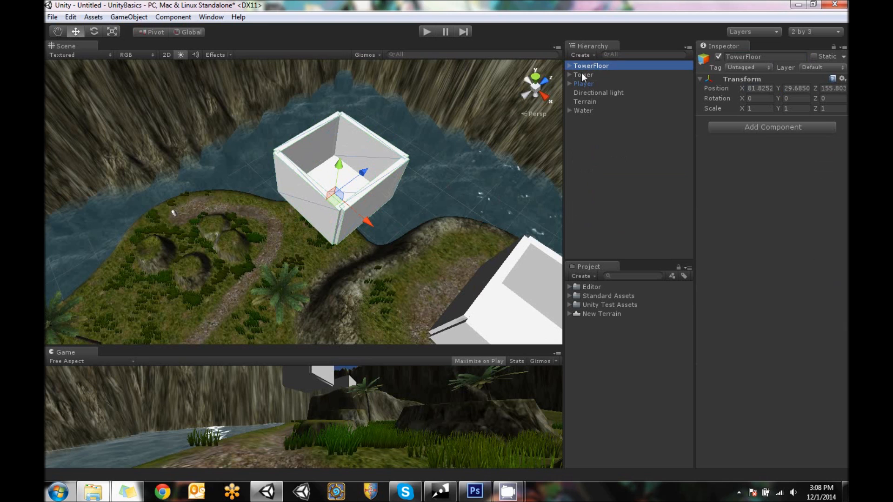
Set TowerFloor's position to X 0, Y 0, Z 0
left_click(760, 88)
type("0")
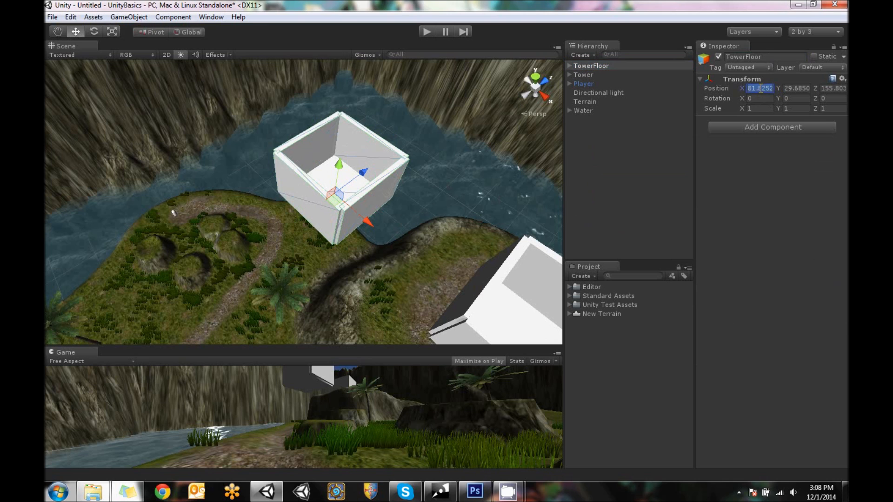
key("Tab")
type("0")
key("Tab")
type("0")
scroll(276, 237, "down", 4)
left_click_drag(274, 238, 295, 187, "alt")
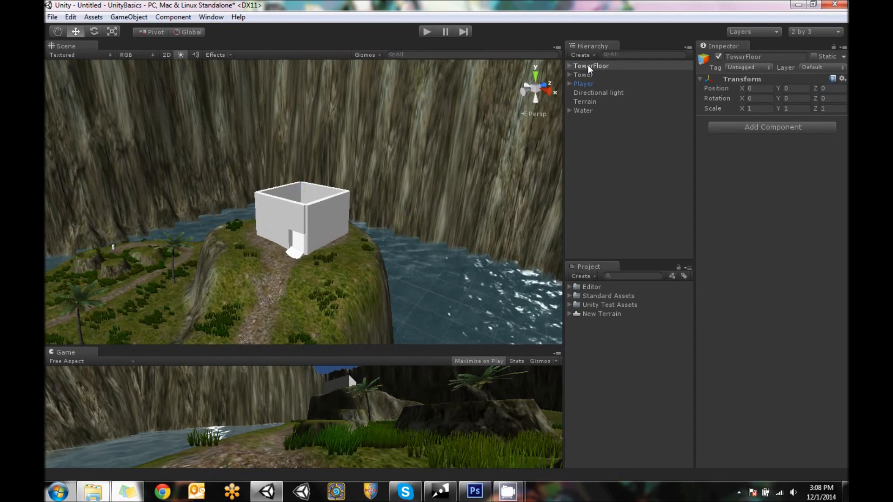
Save the TowerFloor group as a prefab in the project assets and select its scene instance
left_click_drag(585, 68, 603, 342)
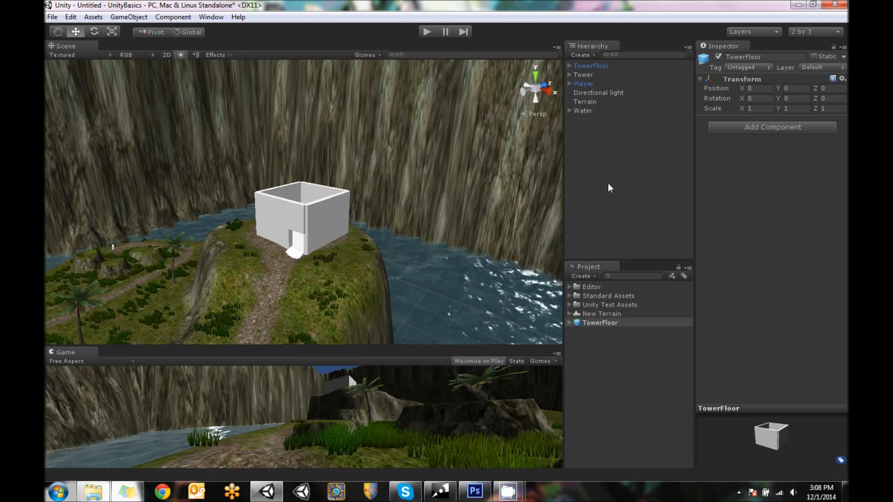
left_click(599, 324)
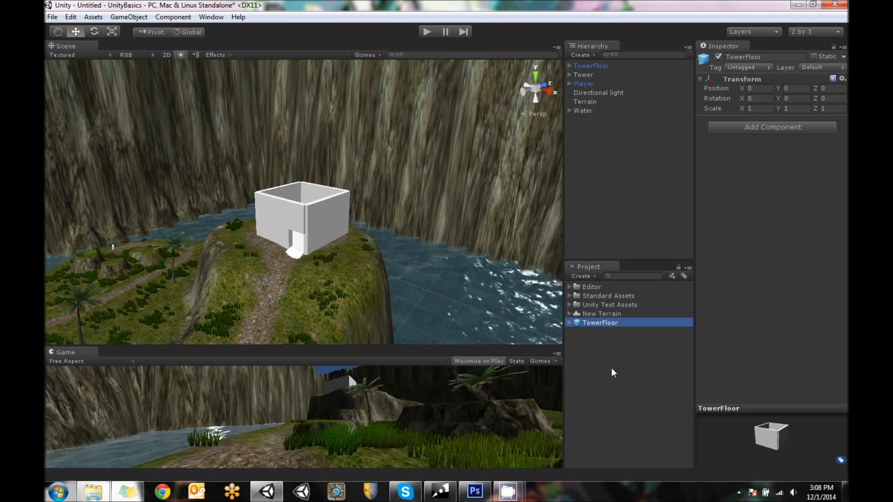
left_click(592, 67)
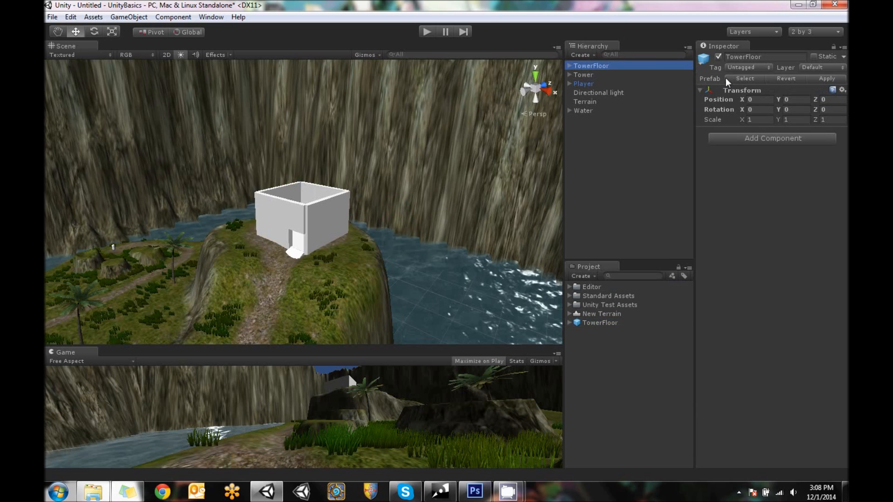
Add a new instance of the TowerFloor prefab to the scene and make it a child of Tower
left_click(600, 326)
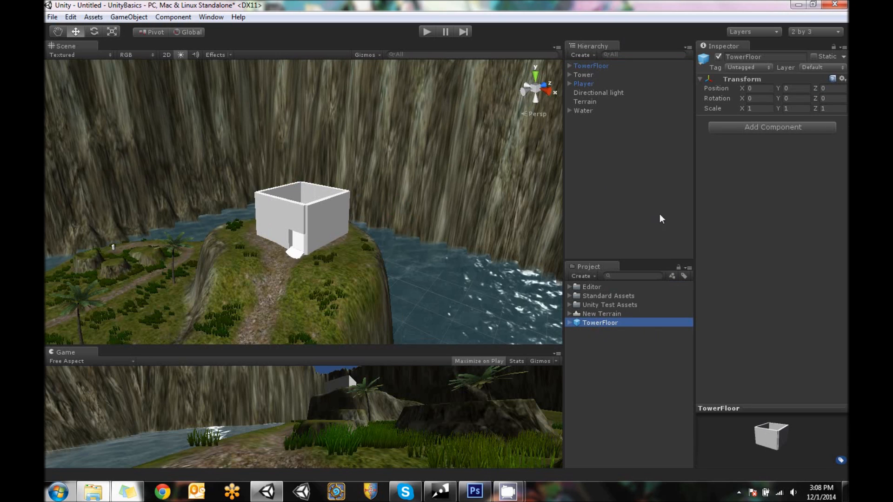
left_click_drag(662, 219, 660, 216)
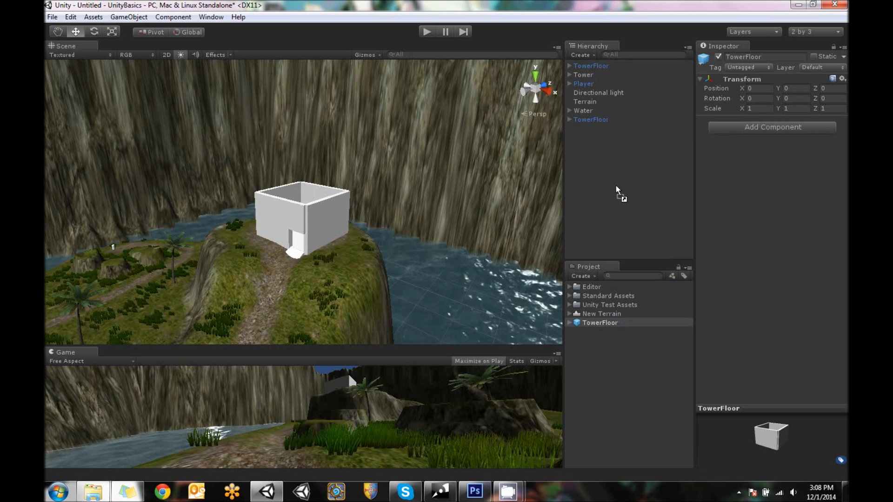
left_click(595, 120)
left_click_drag(596, 124, 594, 75)
Align the TowerFloor child with the tower base at local X 0 and Z 0, and raise it to Y 10 as a second storey
left_click(770, 101)
type("0")
left_click(789, 99)
type("0")
left_click(827, 99)
type("0")
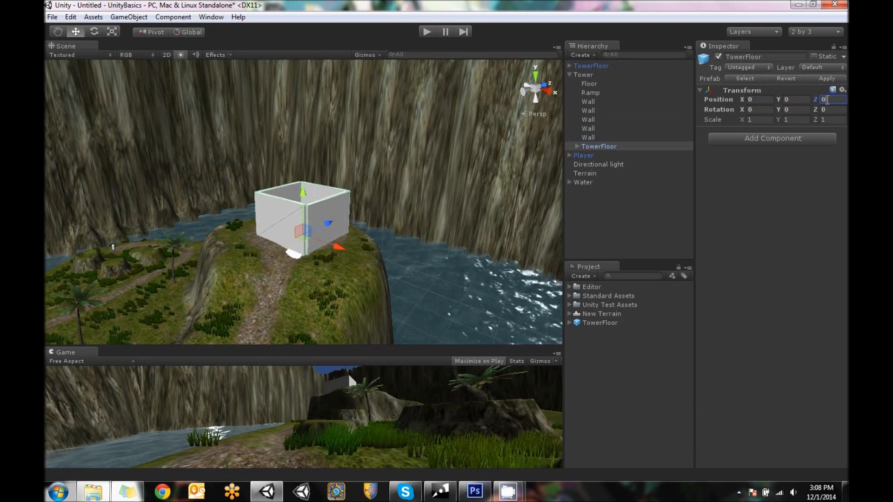
left_click_drag(302, 191, 303, 149)
left_click_drag(240, 197, 373, 175, "alt")
Try to delete the Floor piece from the TowerFloor prefab asset
left_click(590, 66)
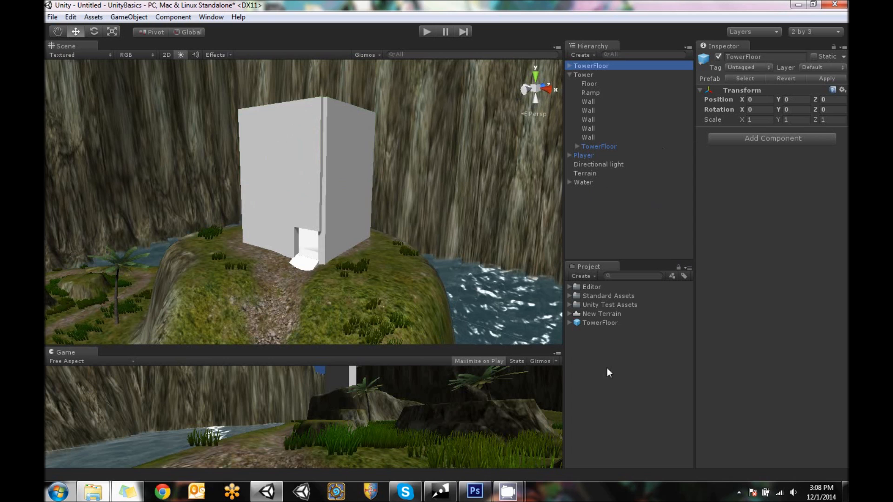
left_click(598, 323)
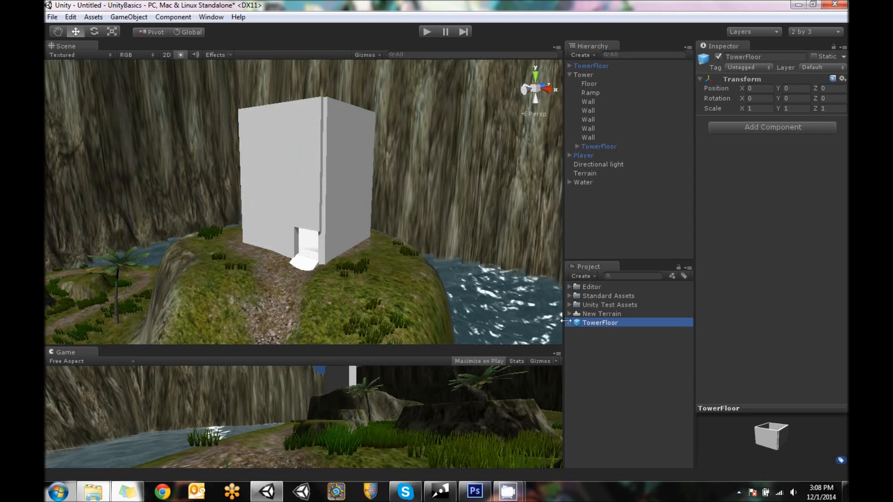
left_click(569, 323)
left_click(599, 359)
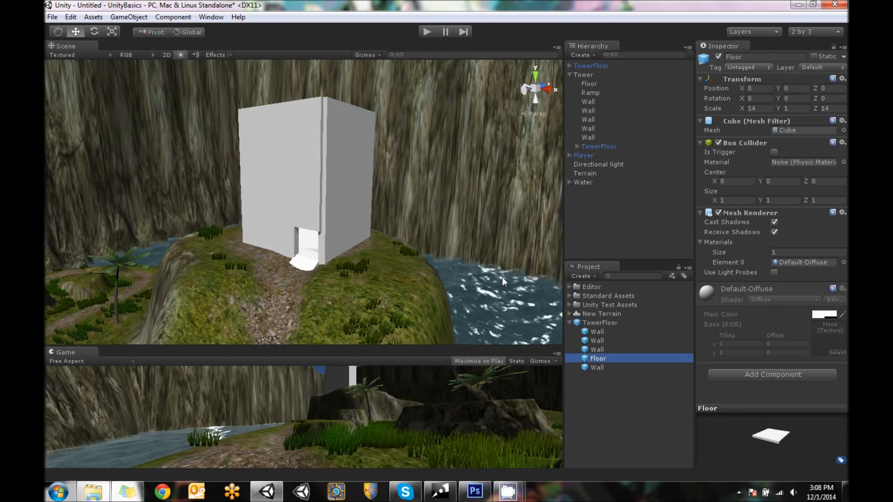
left_click_drag(392, 142, 383, 314, "alt")
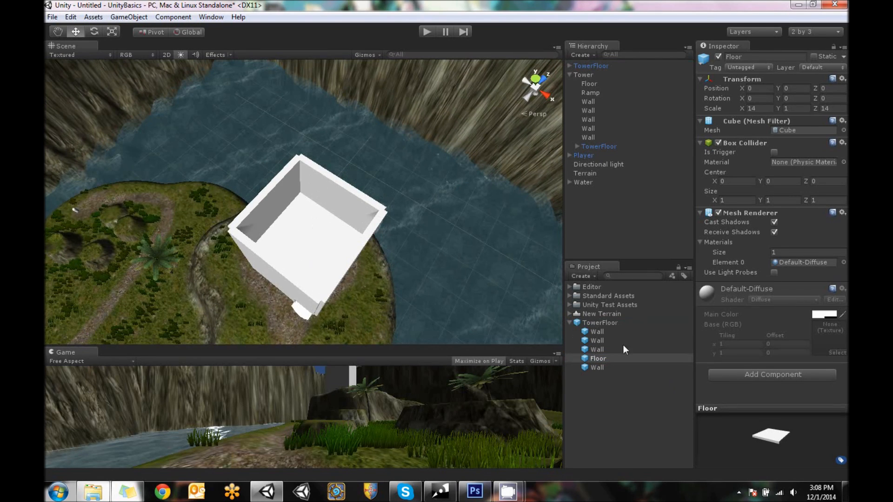
right_click(598, 361)
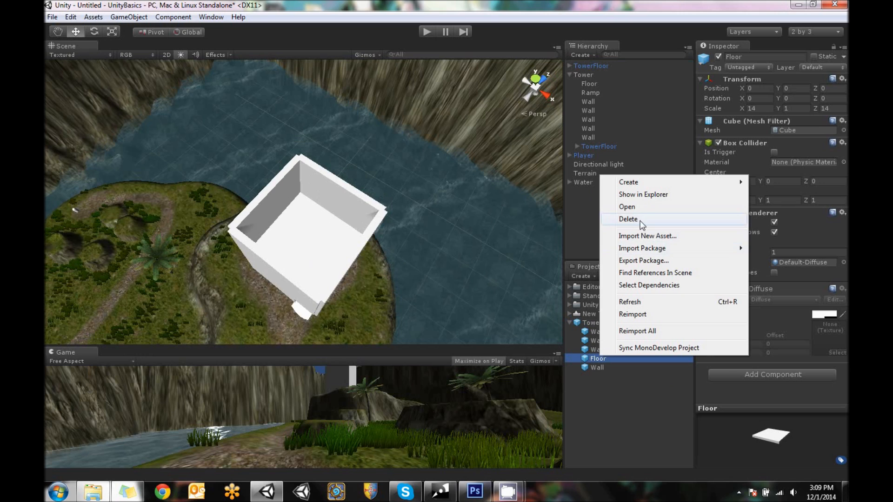
left_click(615, 219)
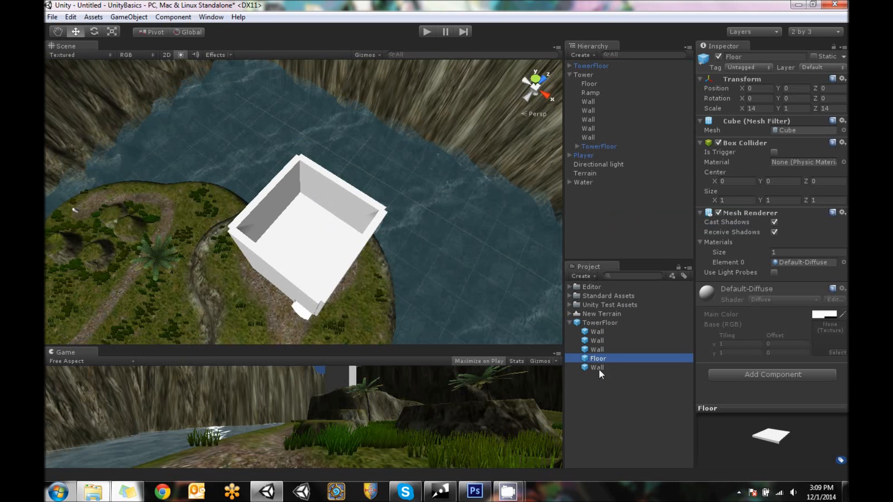
Delete the Floor piece from the TowerFloor instance inside Tower, leaving its four walls
left_click(591, 321)
left_click(320, 222)
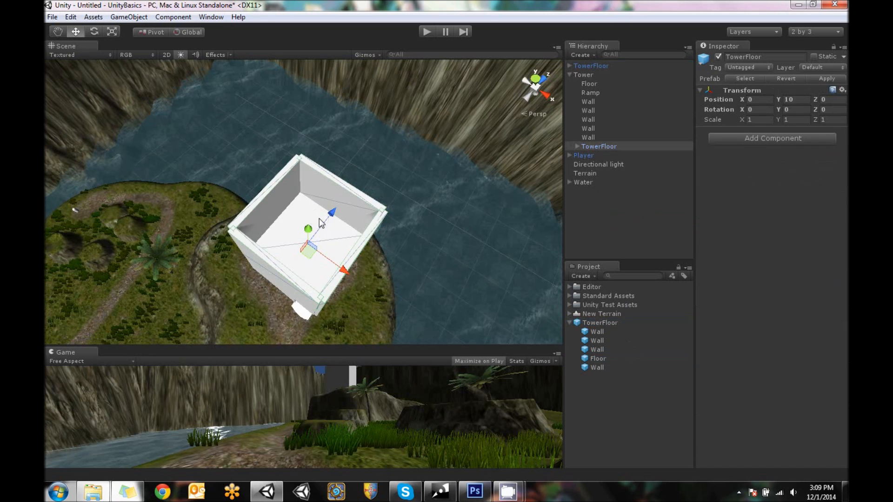
left_click(576, 147)
right_click(595, 181)
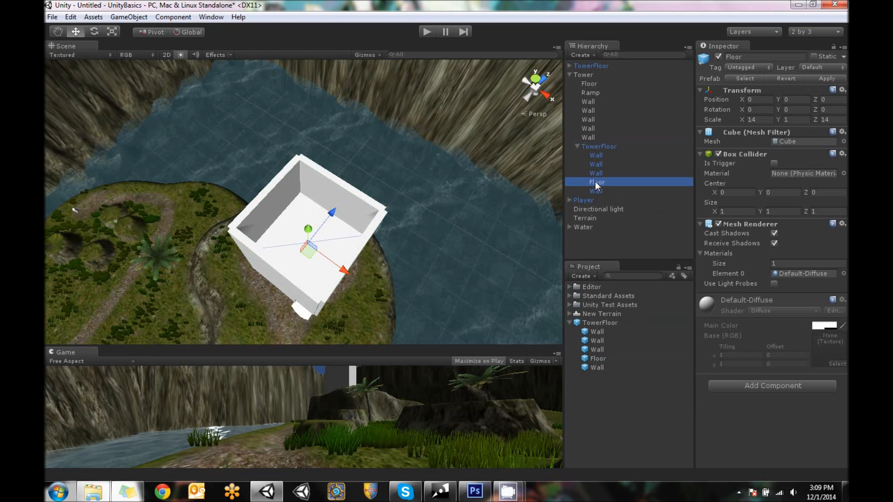
left_click(623, 242)
Enlarge the TowerFloor prefab's preview, rotate it to inspect its floor and walls, and restore the layout's column widths
left_click_drag(381, 269, 357, 129, "alt")
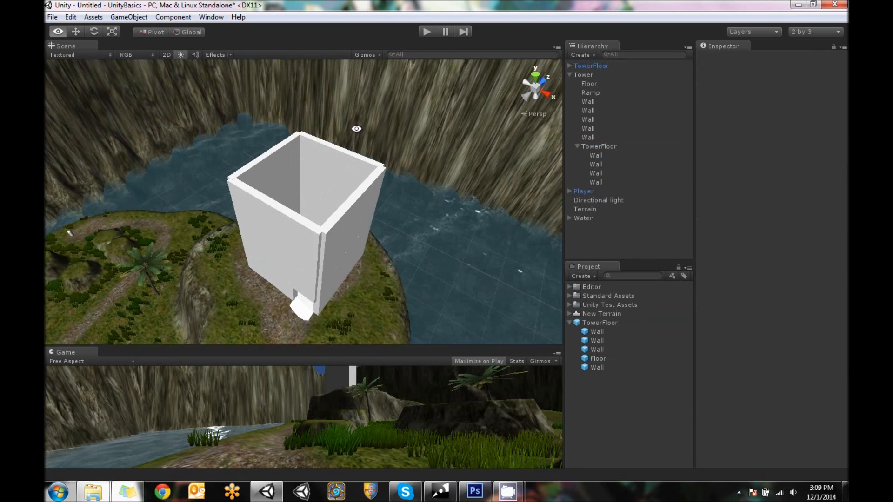
left_click(599, 323)
left_click(776, 447)
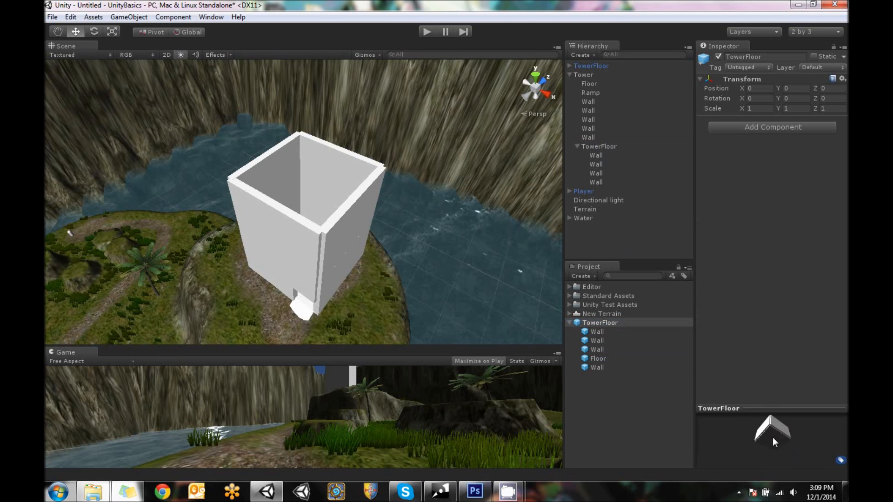
left_click_drag(695, 376, 542, 372)
left_click_drag(743, 409, 743, 224)
left_click_drag(735, 279, 725, 409)
left_click(693, 344)
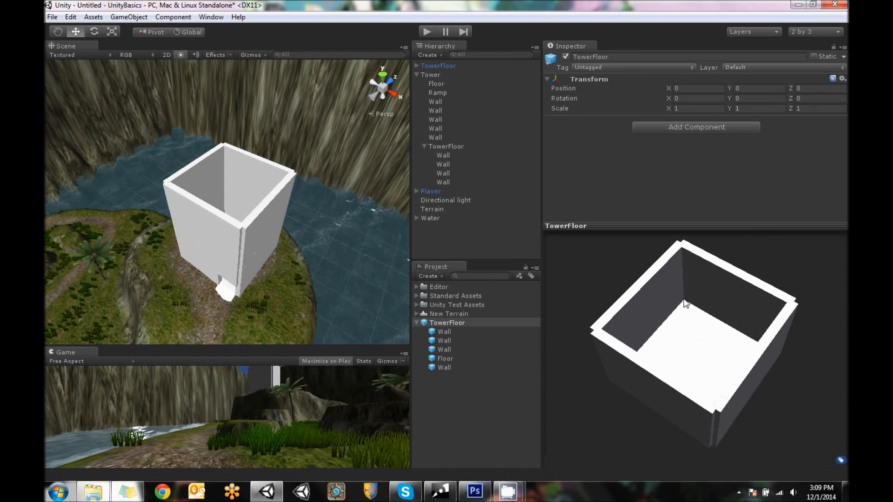
left_click_drag(411, 219, 667, 222)
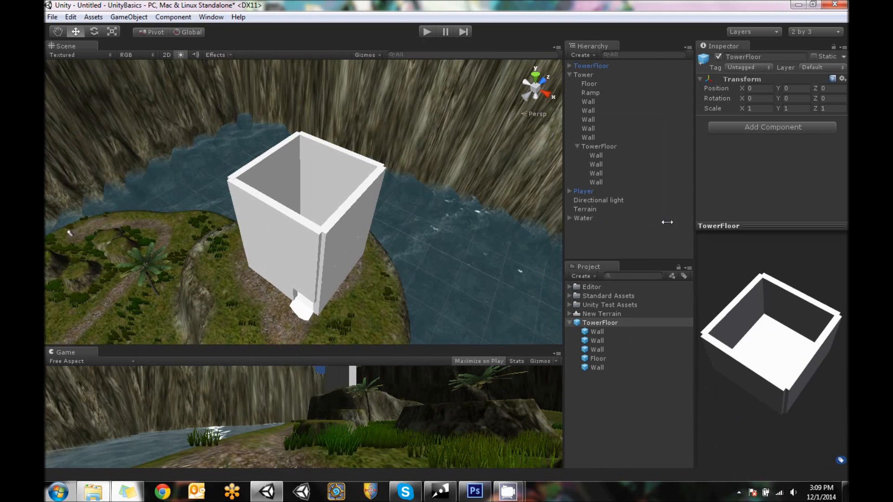
Move the standalone TowerFloor instance from the world origin to beside the tower at X 73, Y 51, Z 134
left_click(606, 147)
mouse_move(359, 195)
left_mouse_down("alt")
mouse_move(355, 261)
mouse_move(313, 231)
mouse_move(342, 194)
left_mouse_up("alt")
left_click(600, 67)
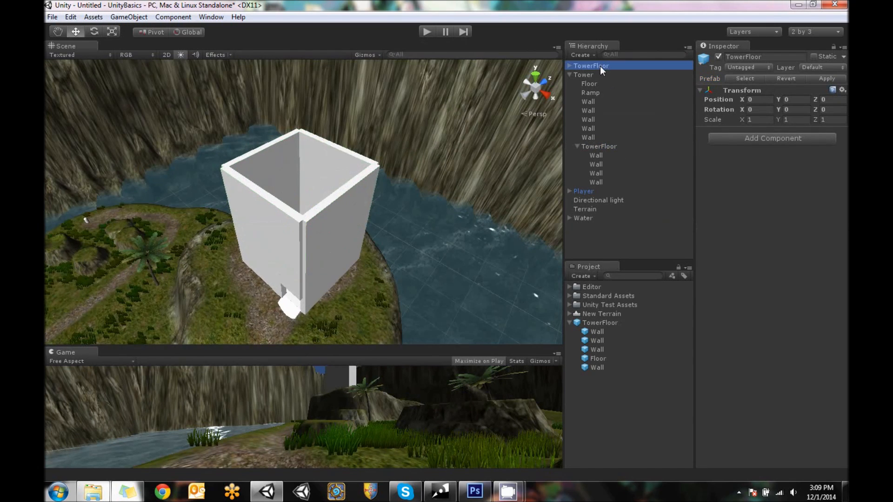
scroll(365, 204, "down", 10)
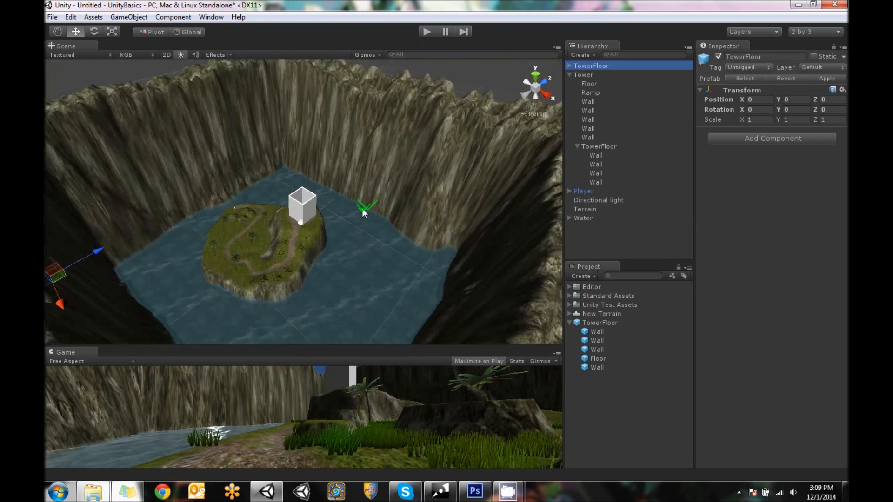
left_click_drag(166, 231, 290, 236)
left_click_drag(265, 193, 264, 160)
scroll(270, 177, "up", 3)
scroll(271, 177, "up", 5)
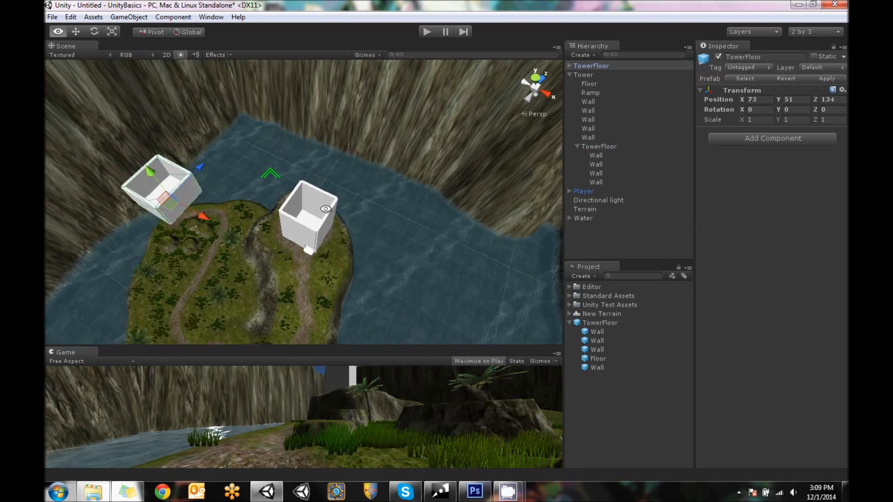
scroll(380, 227, "up", 3)
scroll(380, 228, "up", 5)
left_click_drag(457, 258, 455, 181, "alt")
middle_click_drag(454, 181, 345, 202)
left_click_drag(345, 202, 331, 254, "alt")
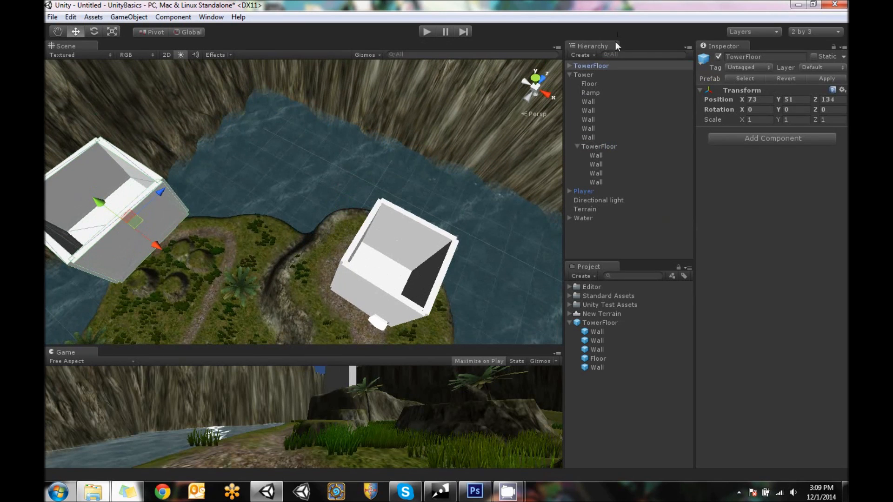
Apply the floorless TowerFloor instance's changes to its prefab and inspect the standalone copy's open bottom
left_click(602, 146)
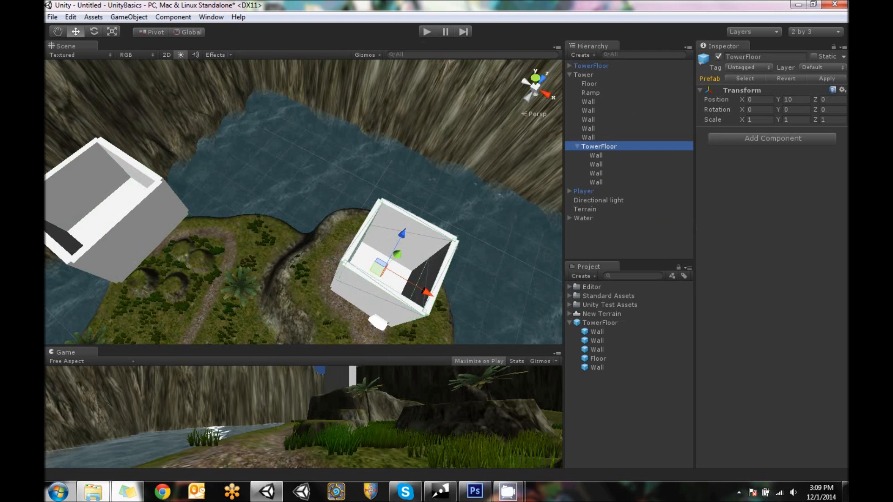
left_click(825, 78)
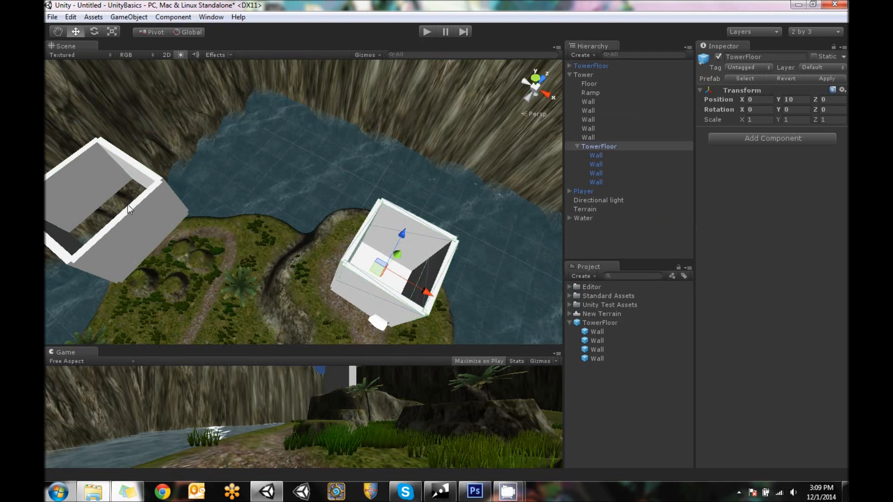
key("q")
left_click_drag(261, 227, 438, 233)
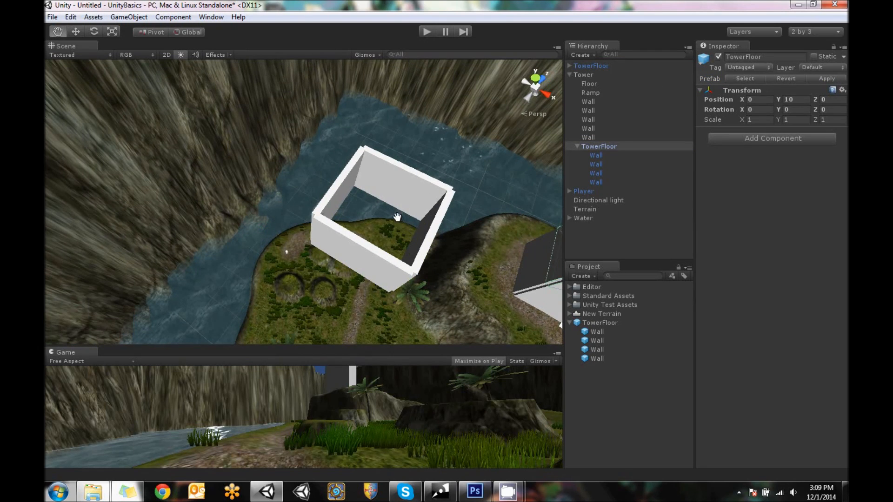
key("f")
key("w")
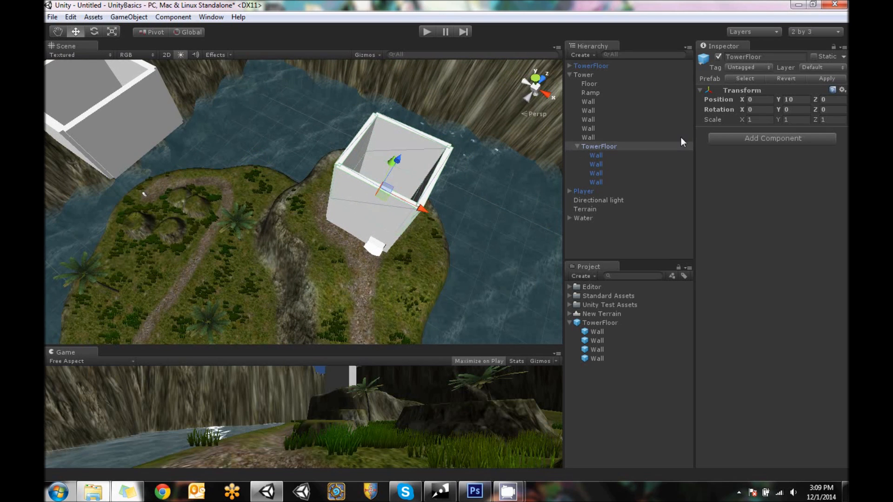
Delete the standalone TowerFloor instance outside the Tower parent
left_click(590, 66)
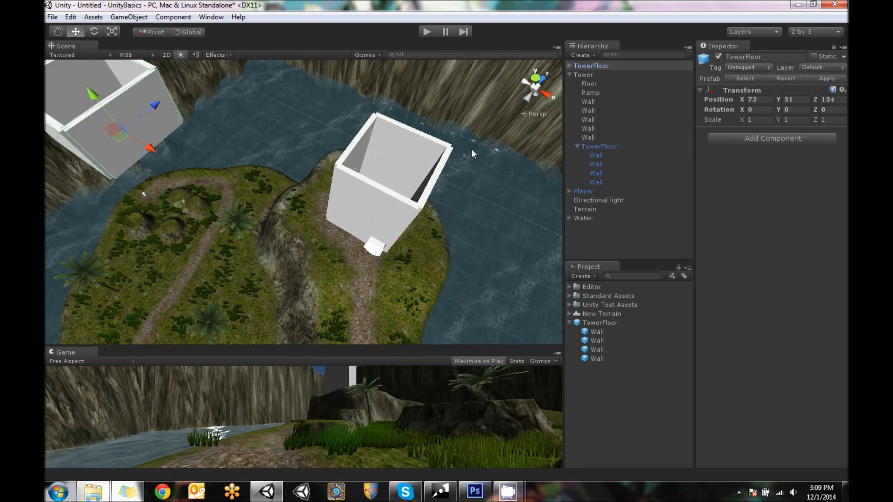
left_click_drag(374, 160, 384, 187, "alt")
left_click(794, 99)
type("0")
left_click(757, 100)
type("0")
right_click(599, 66)
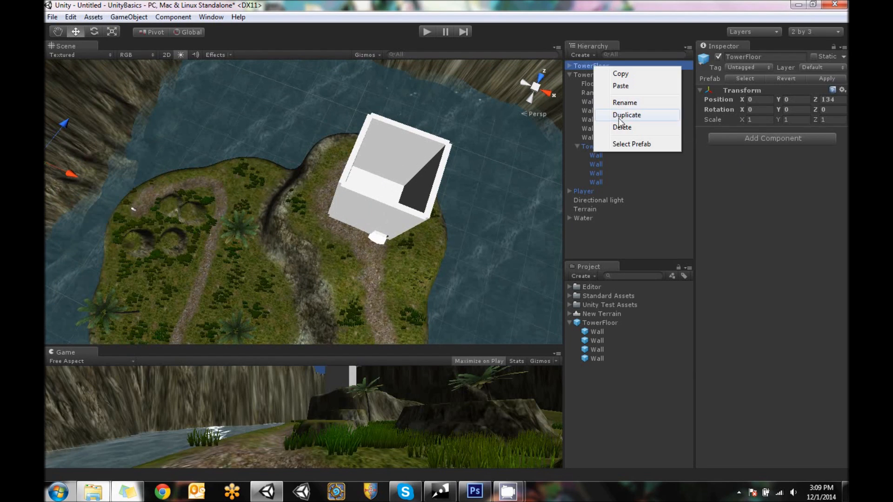
left_click(620, 125)
left_click(409, 147)
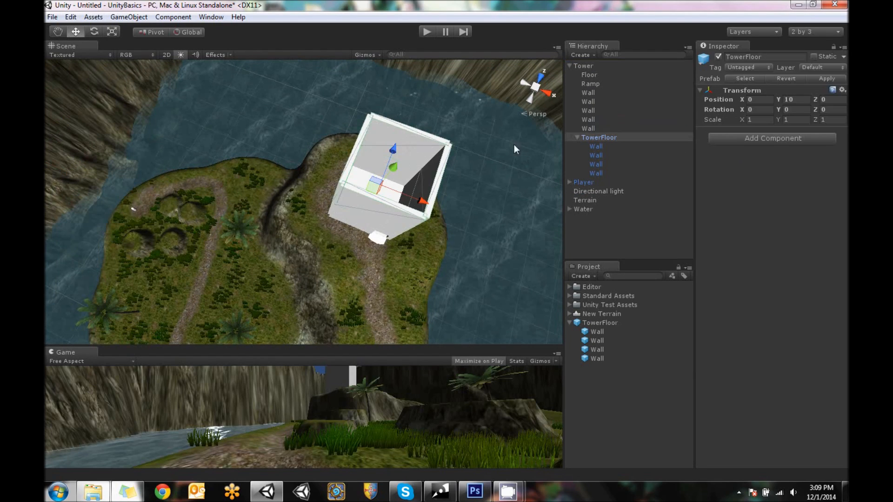
Inspect a TowerFloor wall, collapse the TowerFloor prefab asset, and select the TowerFloor instance inside Tower
left_click(603, 163)
left_click_drag(489, 220, 452, 163, "alt")
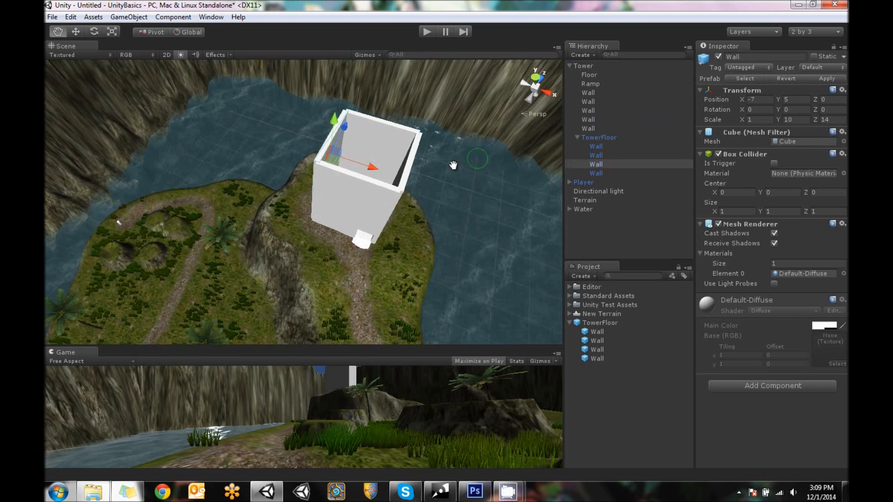
middle_click_drag(452, 163, 364, 178)
scroll(365, 177, "up", 3)
left_click(600, 323)
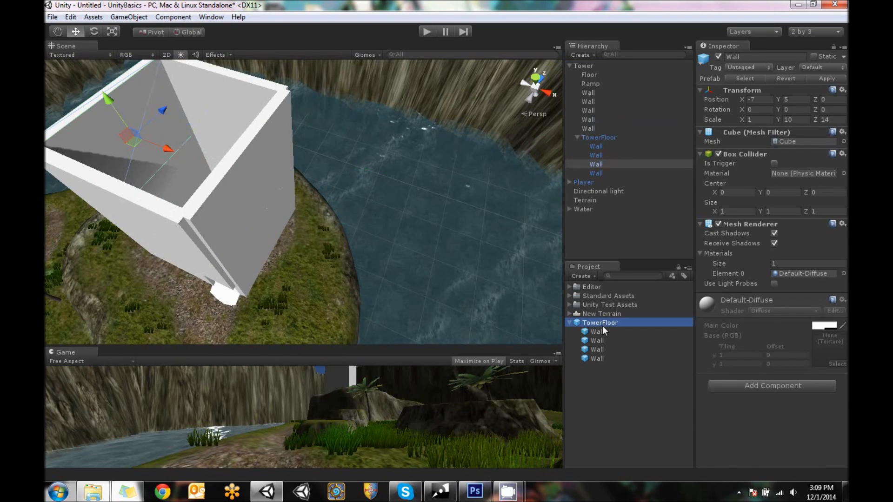
left_click(570, 322)
left_click(611, 137)
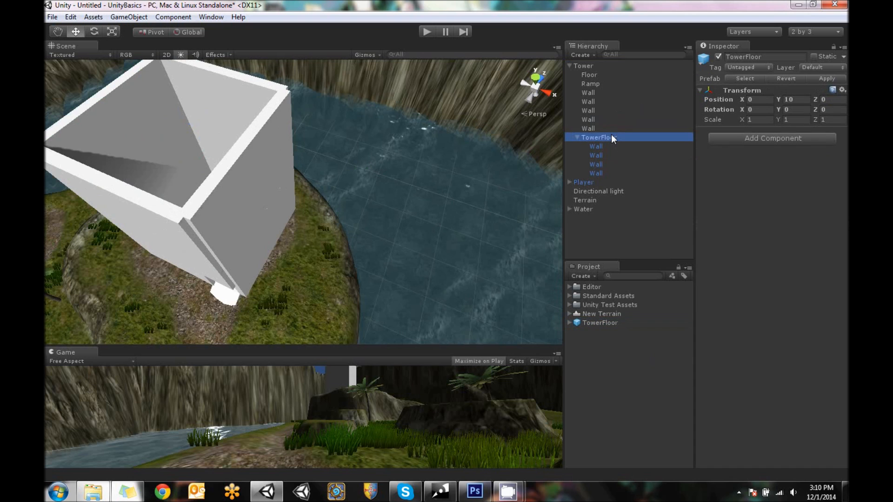
Examine the tower's open interior from above, including the ground Floor piece and the TowerFloor walls
middle_click_drag(342, 131, 394, 206)
scroll(478, 194, "up", 4)
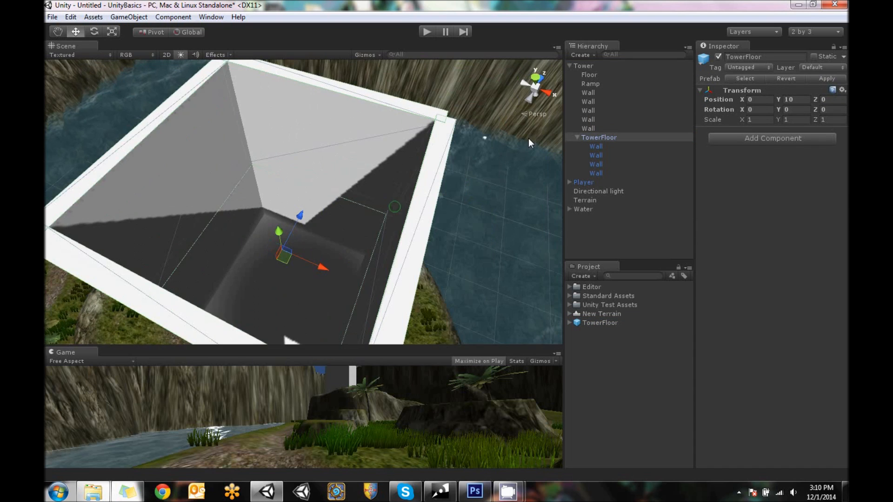
scroll(336, 217, "down", 4)
left_click(264, 230)
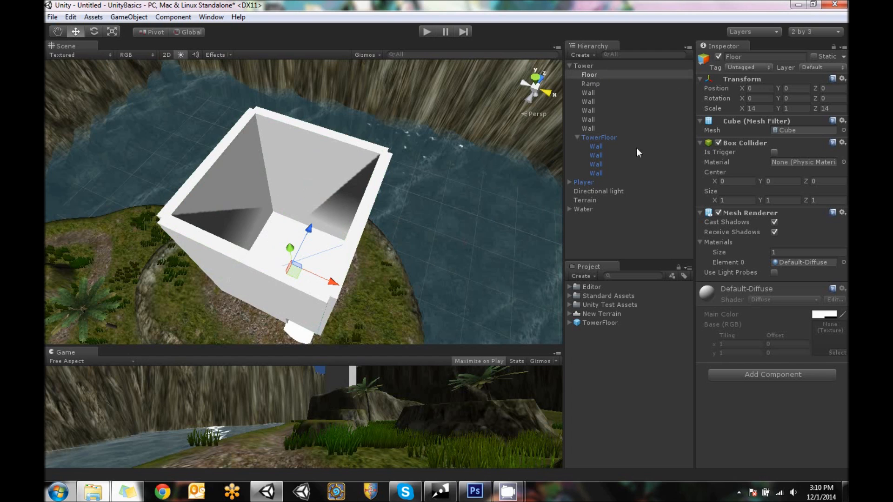
left_click(598, 137)
left_click_drag(354, 196, 376, 197, "alt")
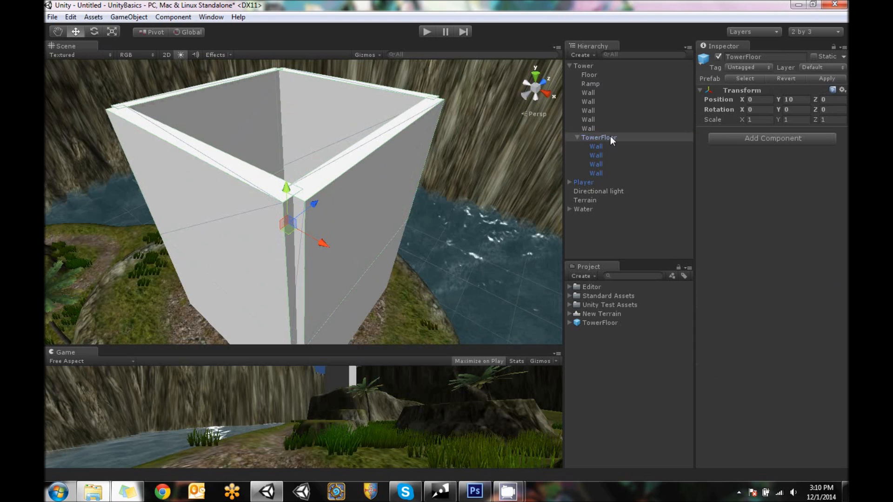
left_click(597, 148)
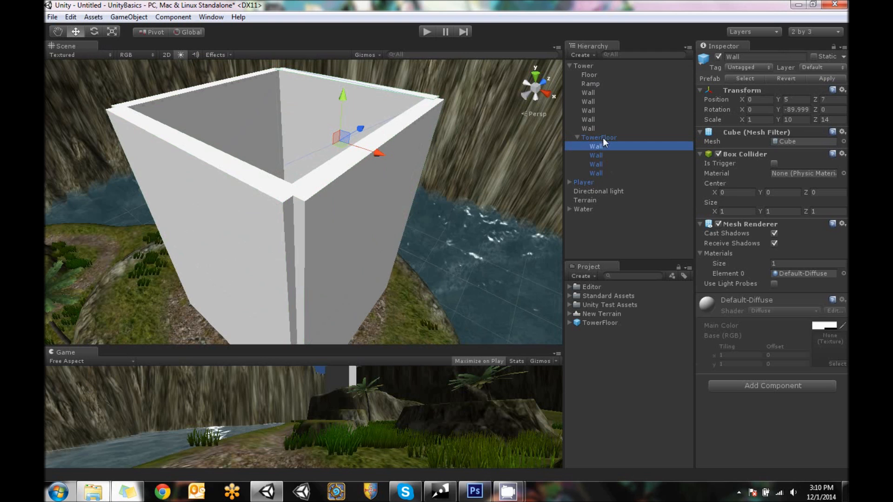
left_click(603, 137)
Set the Y scale of the TowerFloor instance inside Tower to 0.5
left_click_drag(392, 159, 395, 184, "alt")
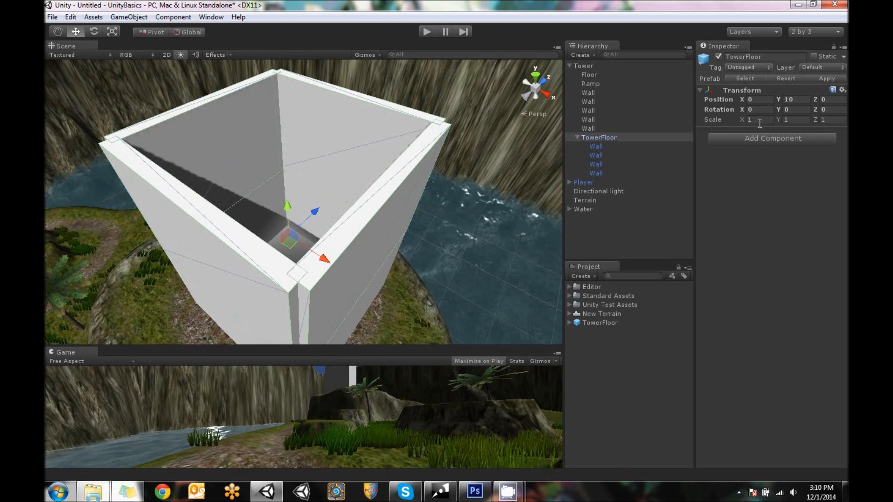
left_click(801, 120)
type(".5")
left_click_drag(305, 116, 310, 98, "alt")
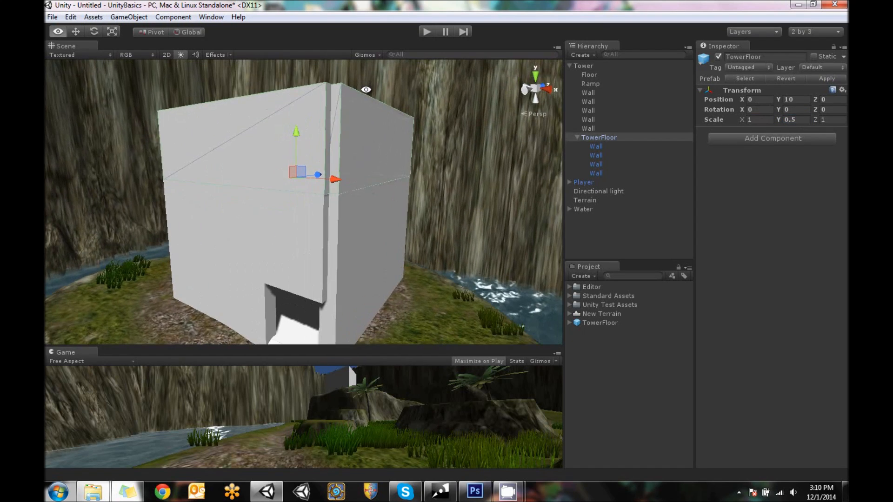
Duplicate the tower's ground Floor piece and raise the copy to Y 9 as an upper floor
left_click(287, 323)
right_click(592, 74)
left_click(631, 122)
left_click_drag(294, 245, 295, 155)
left_click_drag(336, 129, 405, 232, "alt")
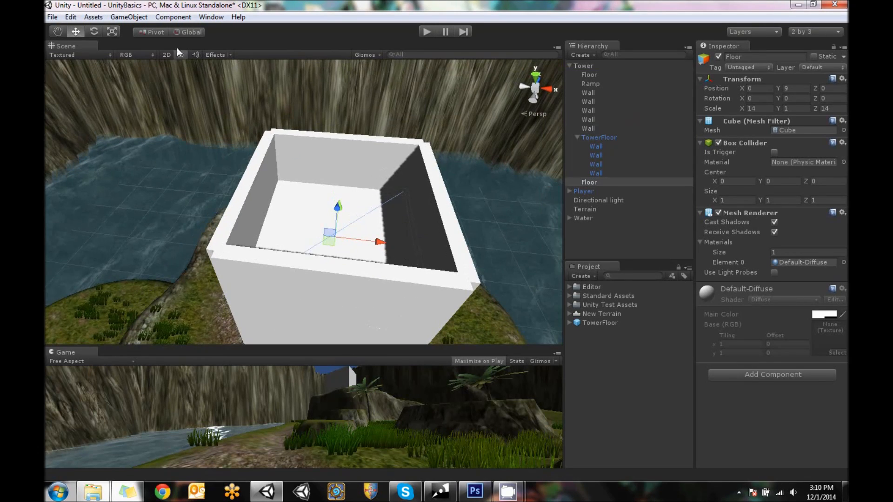
Make the duplicated Floor a child of TowerFloor, positioned at local Y 0
left_click_drag(363, 208, 263, 193, "alt")
left_click_drag(608, 179, 602, 138)
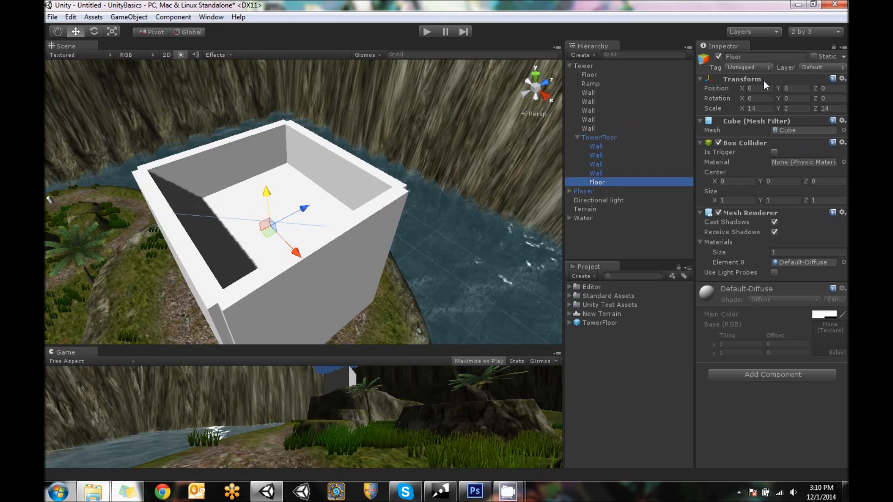
left_click(600, 137)
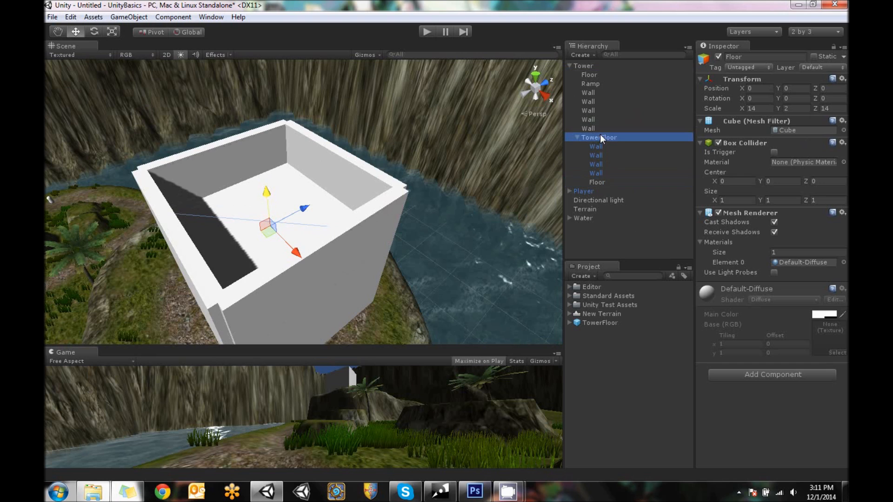
left_click(599, 182)
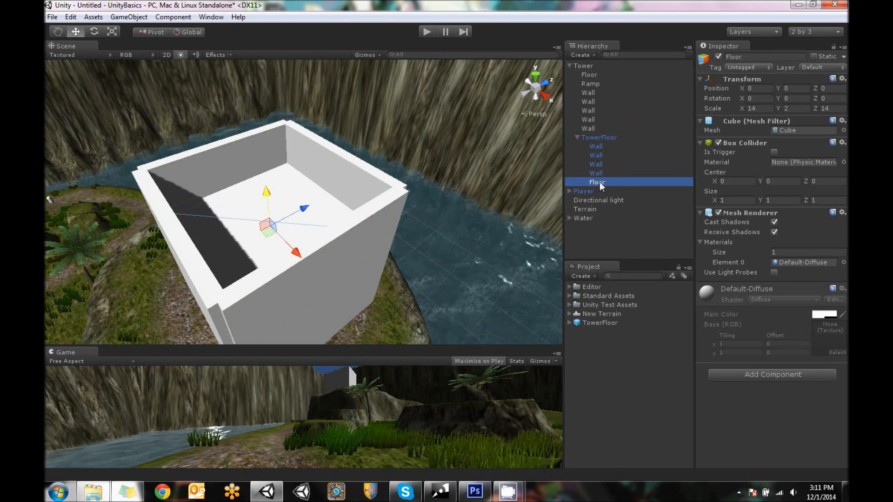
Shrink the TowerFloor's Floor to a Z scale of 9.8 and shift it to Z -2, leaving a gap along one wall
left_click_drag(379, 228, 213, 172, "alt")
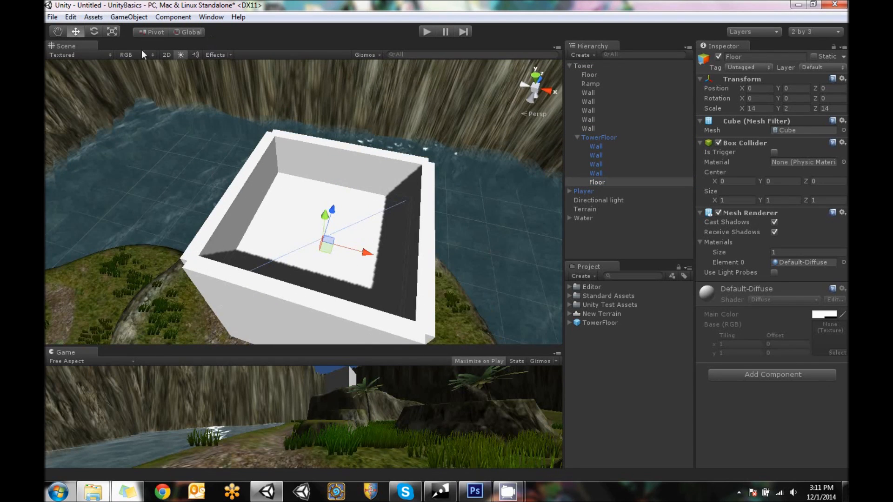
left_click_drag(356, 240, 333, 49, "alt")
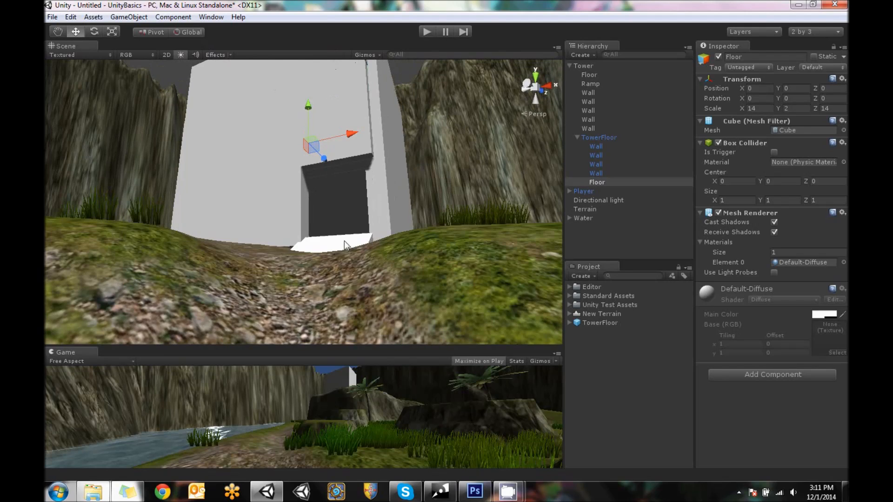
left_click_drag(338, 215, 373, 255, "alt")
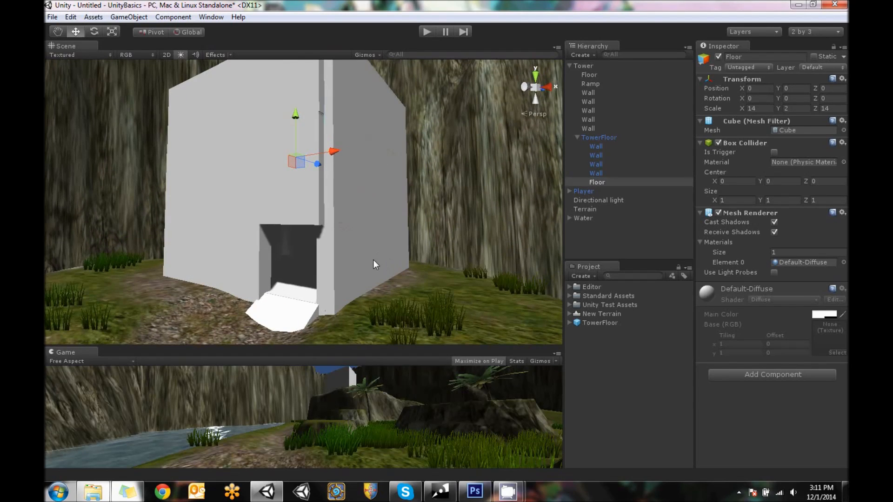
left_click_drag(289, 181, 265, 279, "alt")
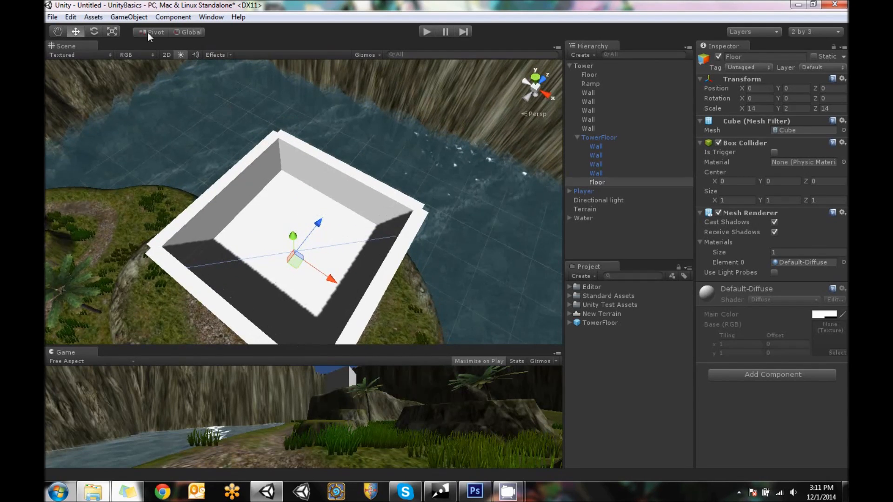
left_click(111, 34)
left_click_drag(322, 222, 241, 250)
left_click(77, 32)
left_click_drag(288, 232, 302, 218)
Duplicate the TowerFloor's Floor, reduce the copy's Z scale to 3.92, and rename it Ramp
right_click(593, 181)
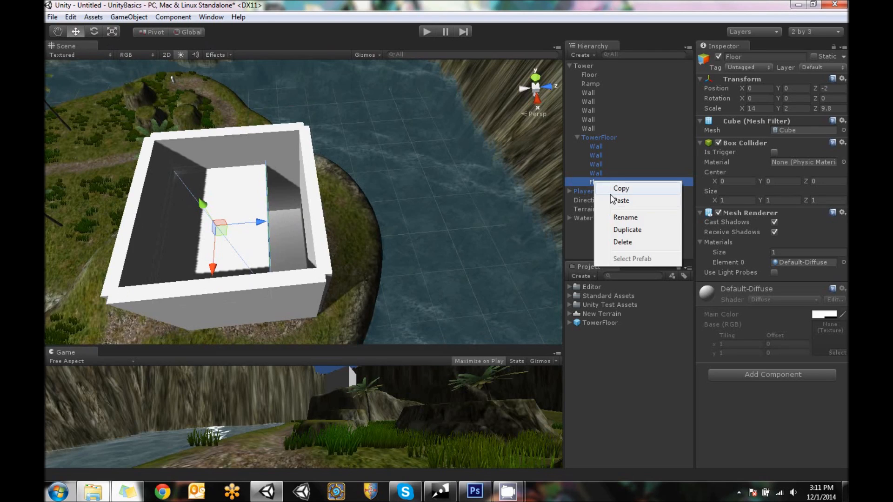
left_click(626, 230)
left_click(112, 32)
left_click_drag(259, 222, 233, 231)
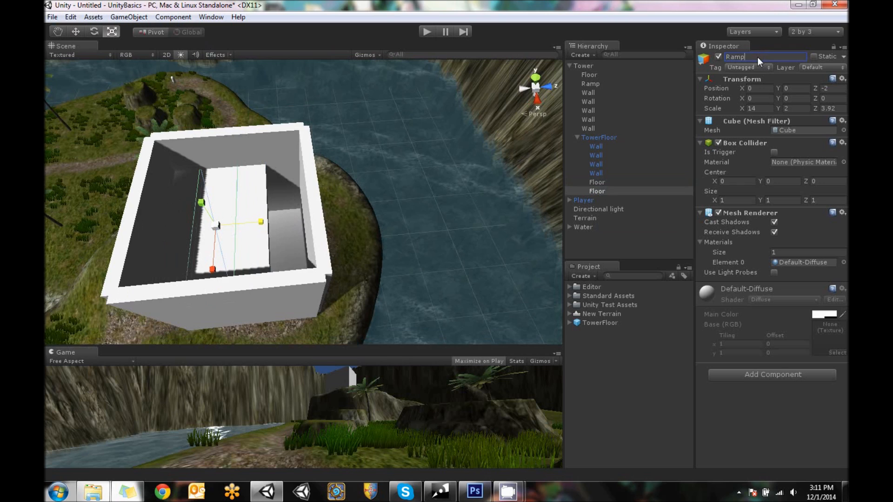
Move the new Ramp into the gap beside the Floor at about Z 4.86, flush with the Floor's edge
key("w")
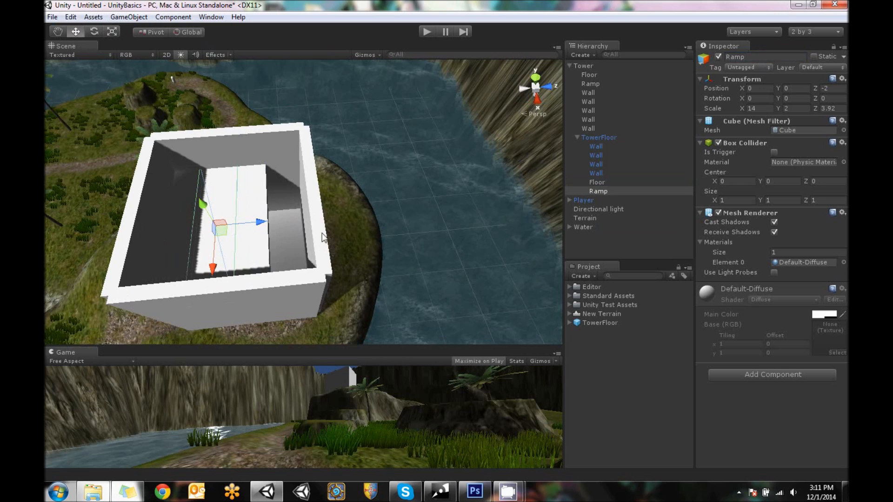
left_click_drag(261, 225, 333, 220)
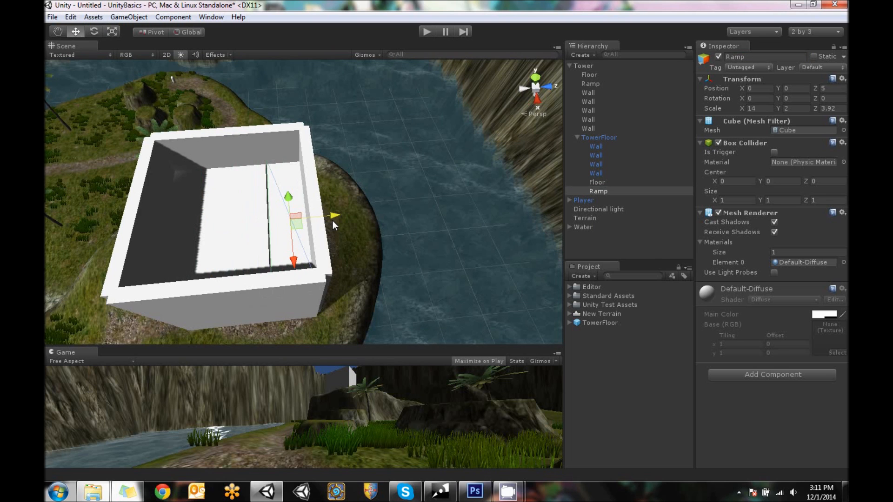
scroll(348, 247, "up", 6)
middle_click_drag(303, 223, 339, 229)
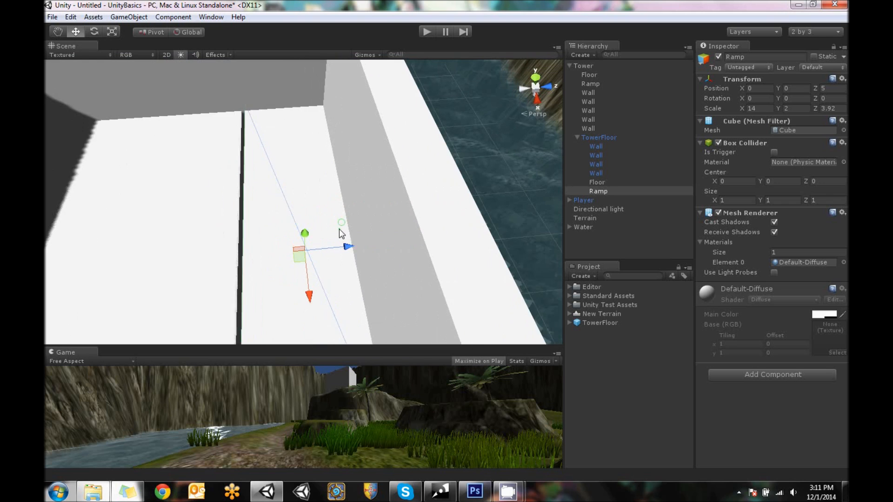
scroll(340, 229, "up", 1)
left_click_drag(349, 249, 348, 255)
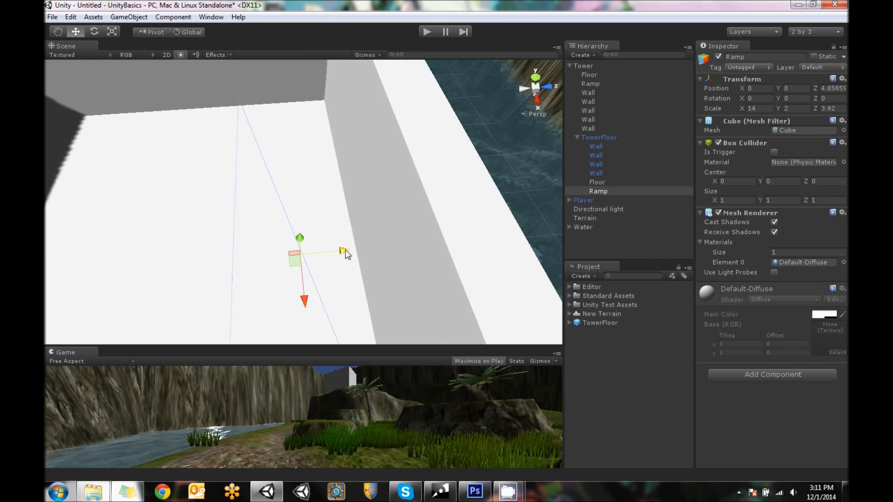
left_click_drag(329, 298, 229, 319, "alt")
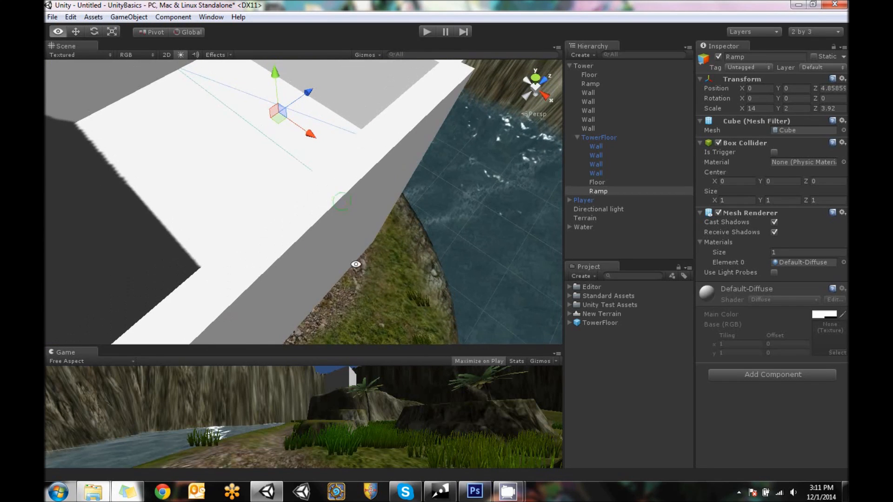
Try tilting TowerFloor's Ramp to about -28.1° around Z and lowering it to about X -0.68, Y -2.99
key("f")
left_click(93, 31)
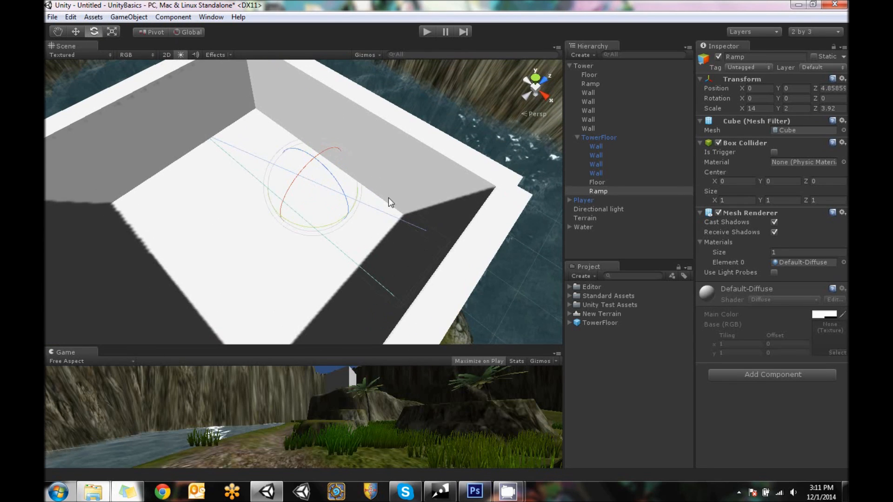
left_click_drag(325, 169, 352, 214)
left_click(78, 32)
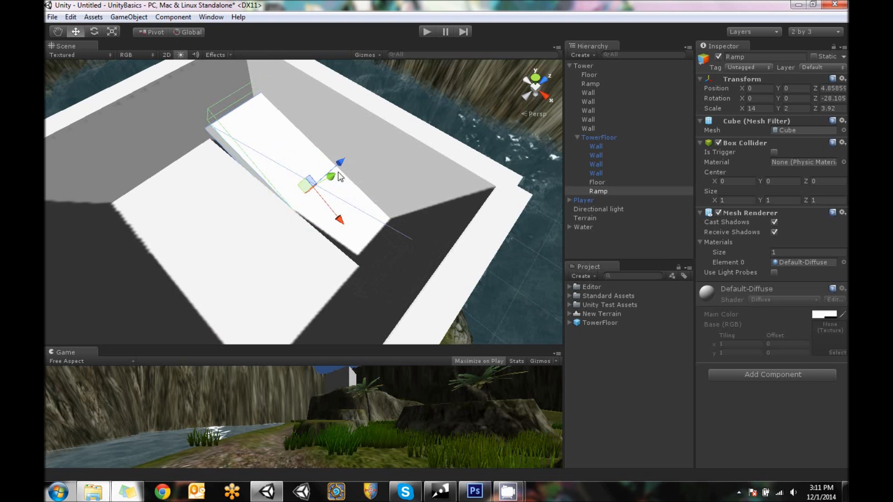
left_click_drag(336, 183, 330, 195)
left_click_drag(332, 226, 338, 227)
left_click(183, 54)
left_click_drag(448, 208, 395, 171, "alt")
key("e")
left_click_drag(334, 121, 317, 182)
key("ctrl+z")
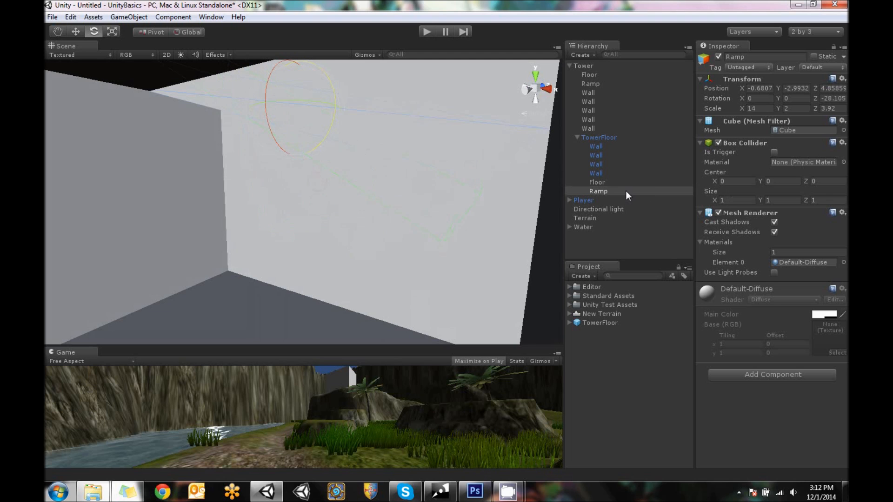
Delete the tilted Ramp from TowerFloor
left_click(609, 136)
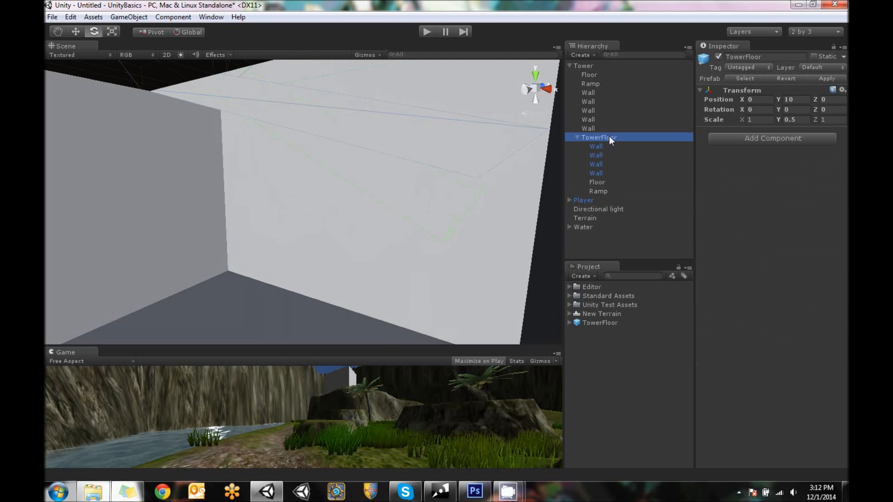
left_click(601, 192)
right_click(601, 192)
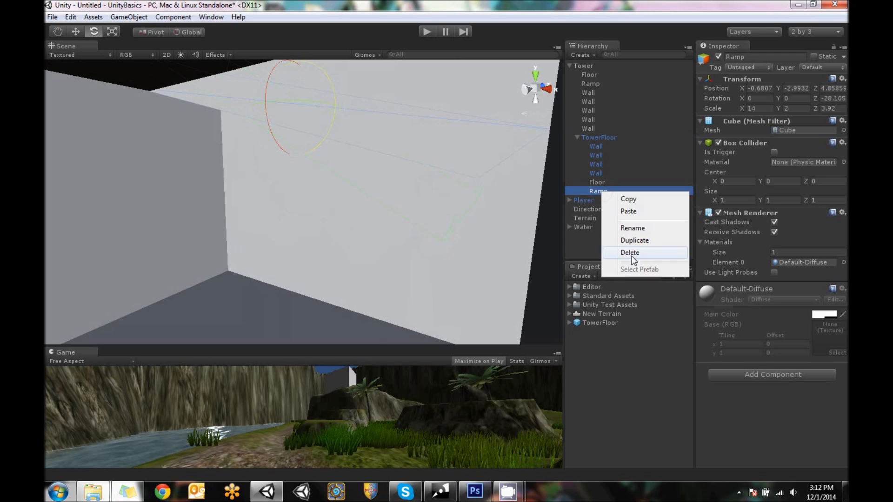
left_click(634, 252)
Duplicate the TowerFloor's Floor and move the copy out to the top level of the hierarchy
left_click(601, 181)
scroll(360, 194, "down", 5)
left_click_drag(327, 65, 319, 269, "alt")
scroll(320, 243, "down", 3)
middle_click_drag(350, 245, 399, 183)
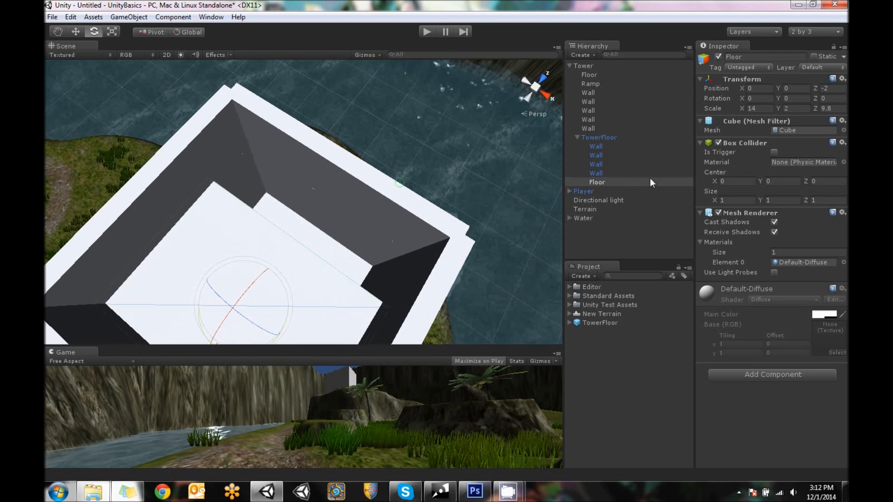
right_click(602, 181)
left_click(634, 228)
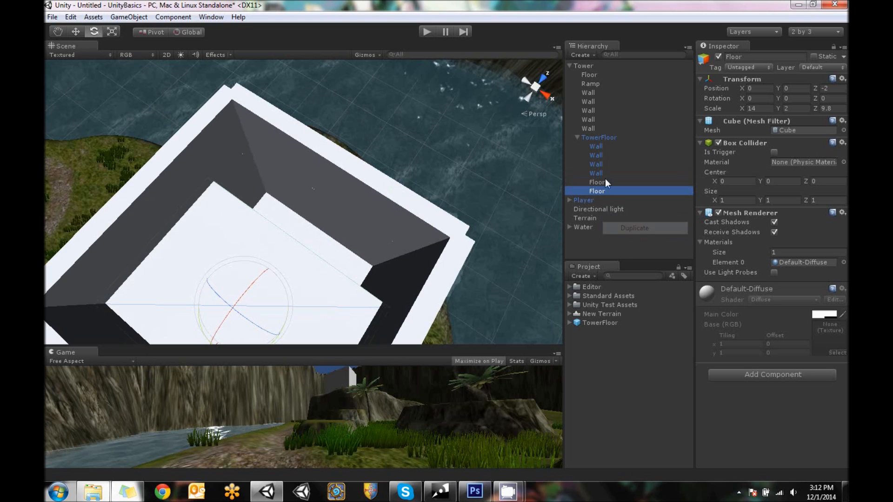
left_click_drag(598, 190, 610, 242)
Narrow the loose Floor copy to a Z scale of about 3.82 and place it in the gap at about Z 160.46
left_click_drag(335, 258, 181, 202, "alt")
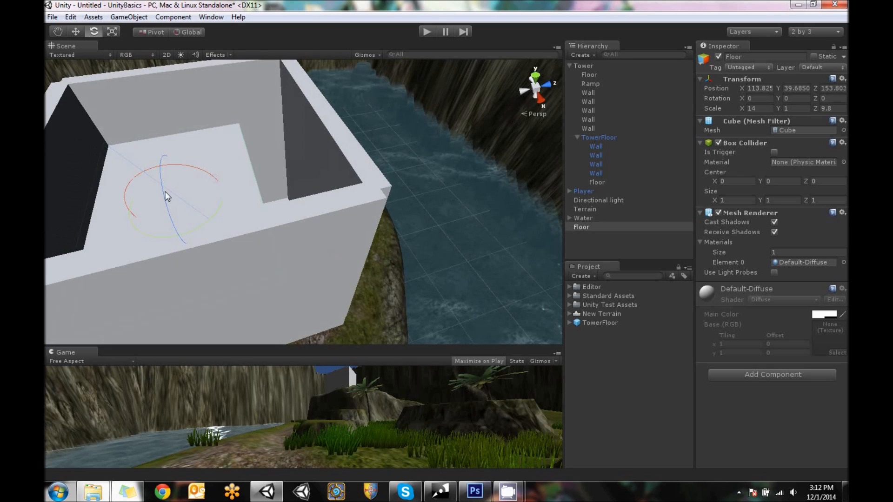
left_click(77, 32)
left_click_drag(241, 194, 288, 185)
left_click(112, 32)
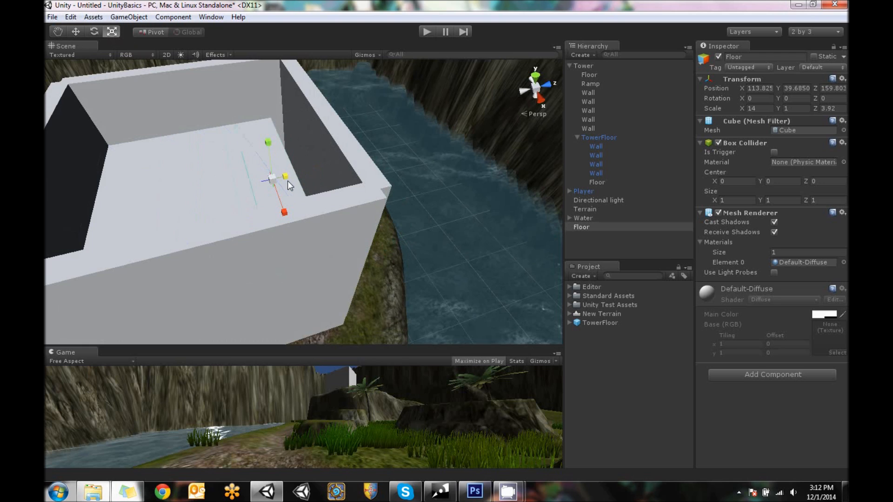
left_click(78, 31)
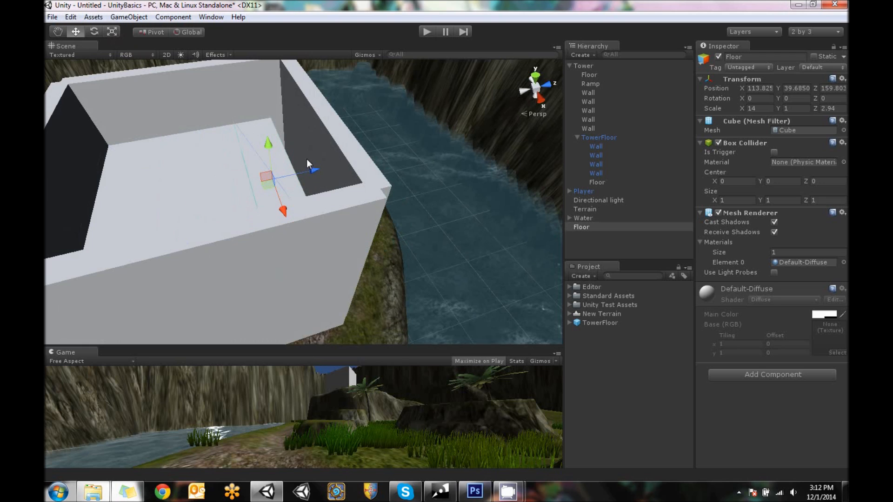
left_click_drag(329, 172, 333, 171, "ctrl")
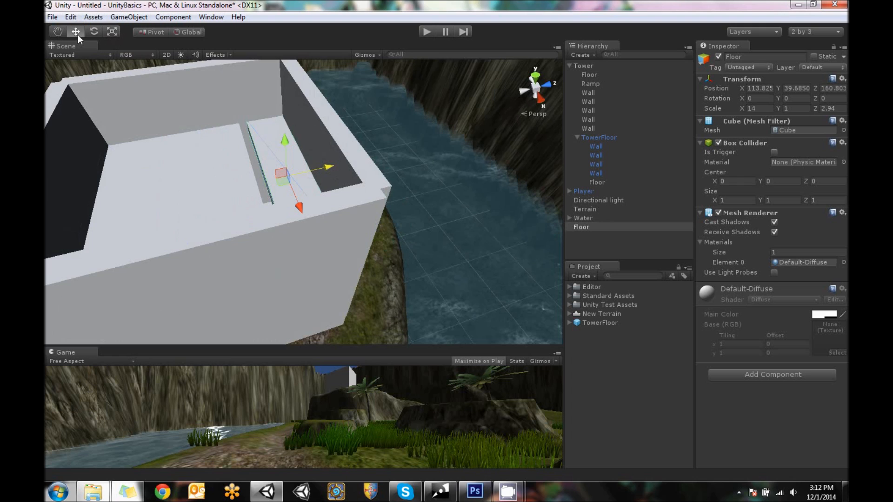
left_click(111, 31)
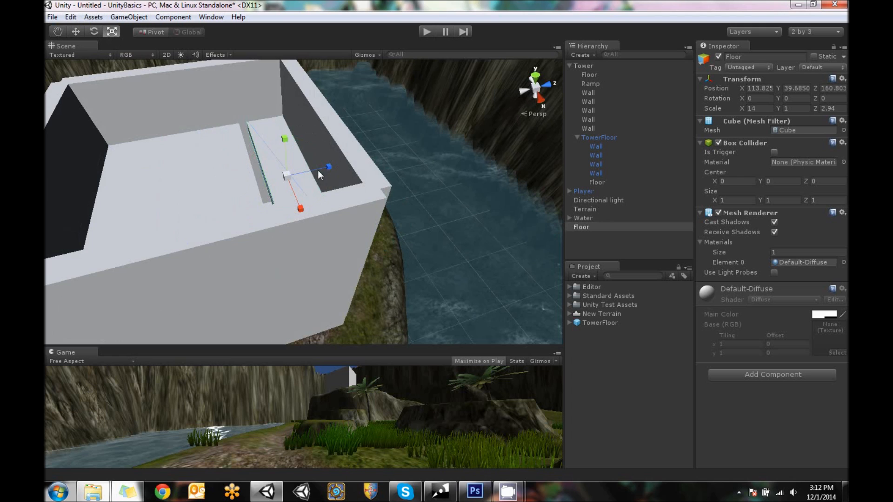
left_click_drag(328, 169, 344, 153)
Tilt the loose Floor copy to about -37.16° around Z so that it slopes down along the wall
left_click(80, 33)
left_click(93, 31)
left_click_drag(342, 74, 345, 70)
Lower the tilted Floor copy into the storey below, to about X 113.68, Y 35.03
left_click(83, 31)
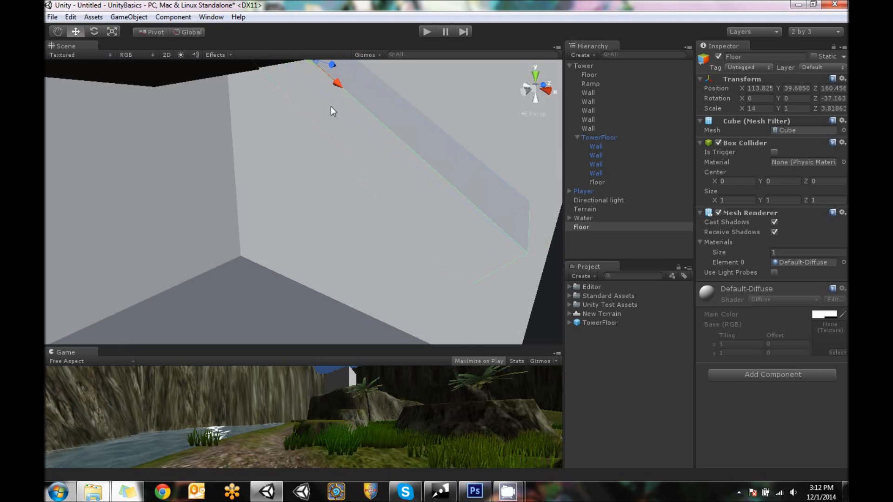
scroll(330, 110, "down", 5)
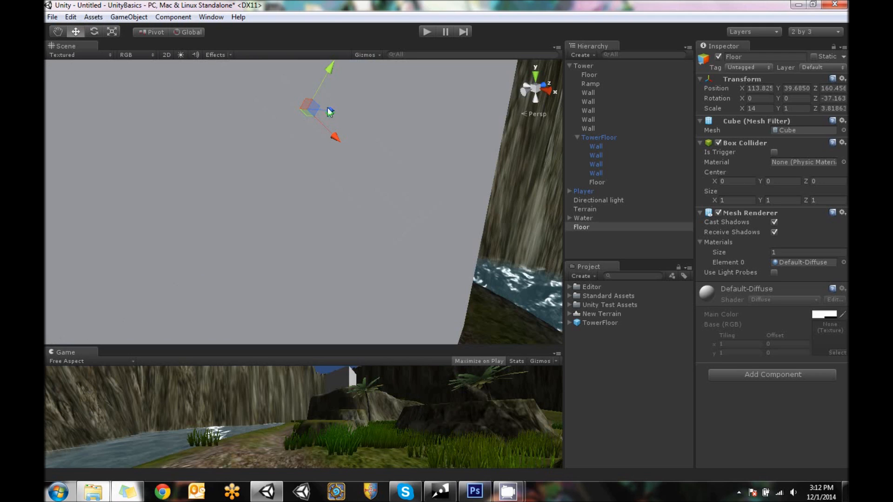
left_click(191, 32)
left_click(194, 32)
left_click_drag(193, 134, 289, 116, "alt")
left_click_drag(337, 74, 378, 195)
Lengthen the tilted Floor copy along its slope to an X scale of about 16.01
left_click(191, 32)
left_click(111, 32)
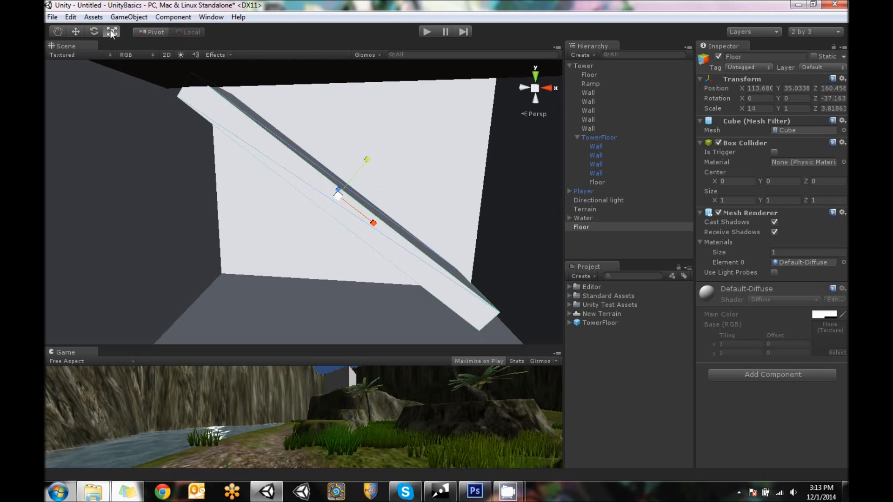
left_click_drag(376, 225, 381, 226)
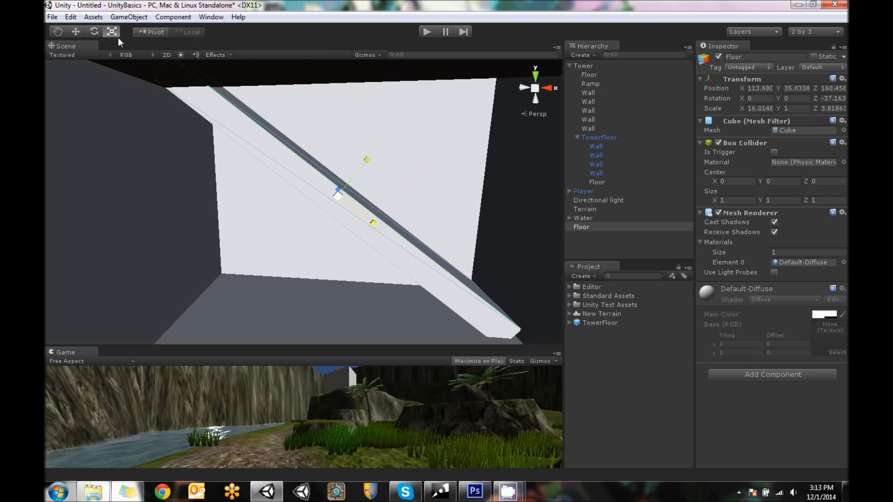
Fine-tune the tilted Floor copy's position to about X 113.40, Y 34.60 so its upper end meets the upper floor
left_click(76, 32)
left_click_drag(378, 227, 382, 229)
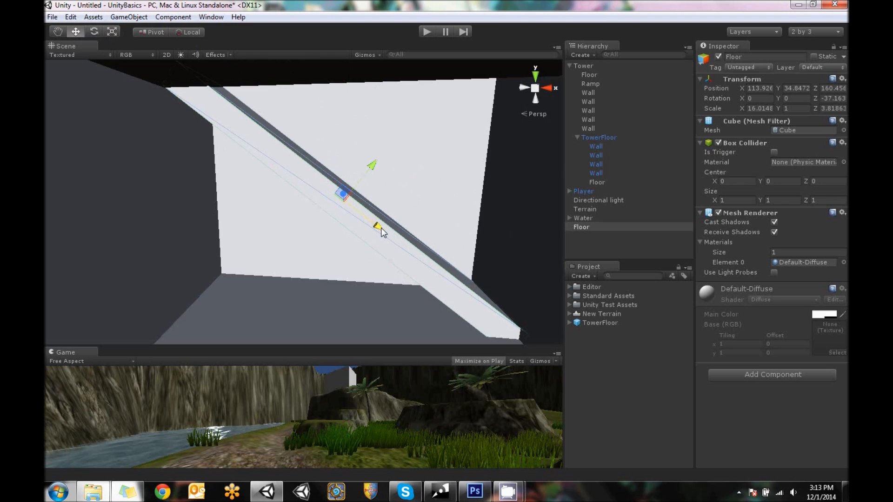
left_click_drag(369, 164, 365, 165)
left_click_drag(235, 160, 301, 295, "alt")
left_click_drag(376, 251, 364, 249)
left_click_drag(334, 196, 138, 74, "alt")
left_click(191, 32)
mouse_move(315, 155)
left_mouse_down()
mouse_move(314, 173)
mouse_move(313, 166)
left_mouse_up()
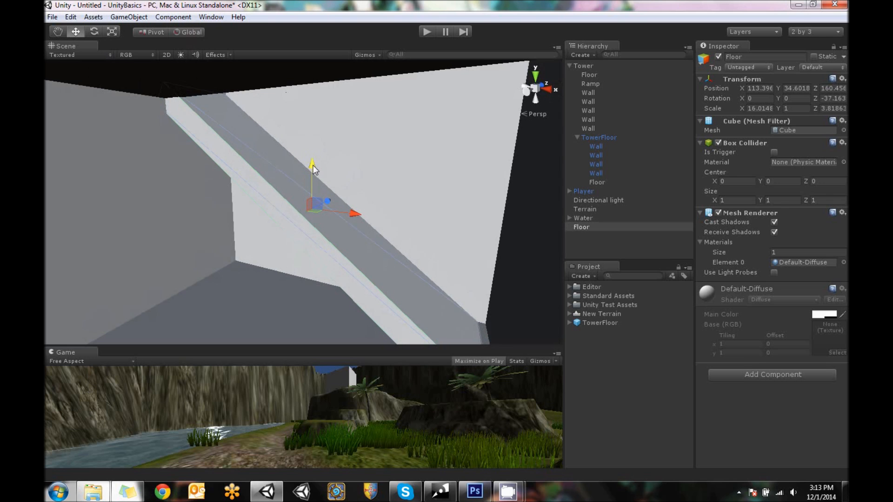
Rename the tilted Floor copy as Ramp
left_click(366, 55)
left_click(309, 19)
left_click_drag(314, 120, 384, 144, "alt")
middle_click_drag(404, 221, 362, 174)
scroll(359, 169, "down", 4)
scroll(343, 170, "down", 5)
left_click_drag(393, 161, 374, 193, "alt")
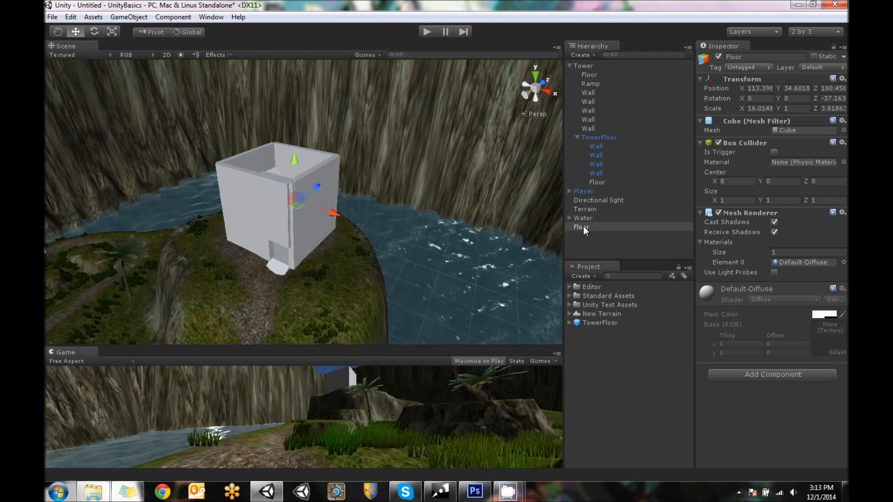
left_click(763, 56)
type("Ramp")
key("Return")
Try making the Ramp a child of TowerFloor, and move it back out to the top level of the hierarchy
left_click_drag(582, 228, 604, 138)
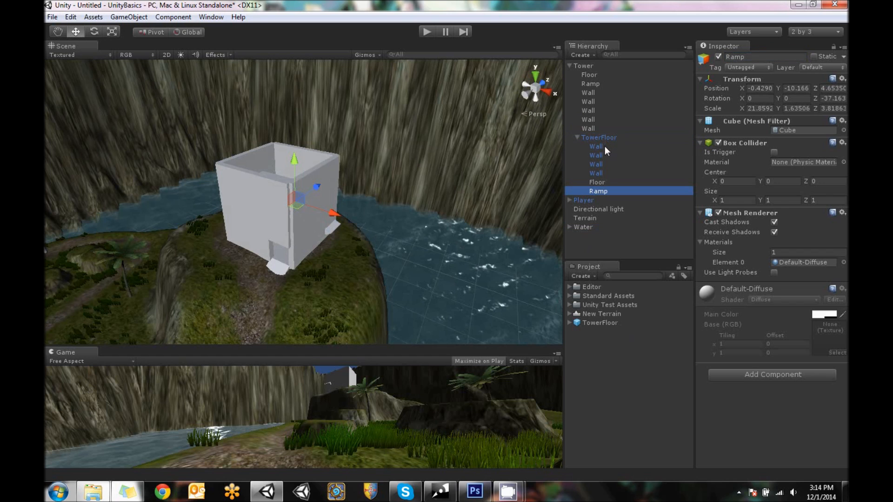
left_click(569, 66)
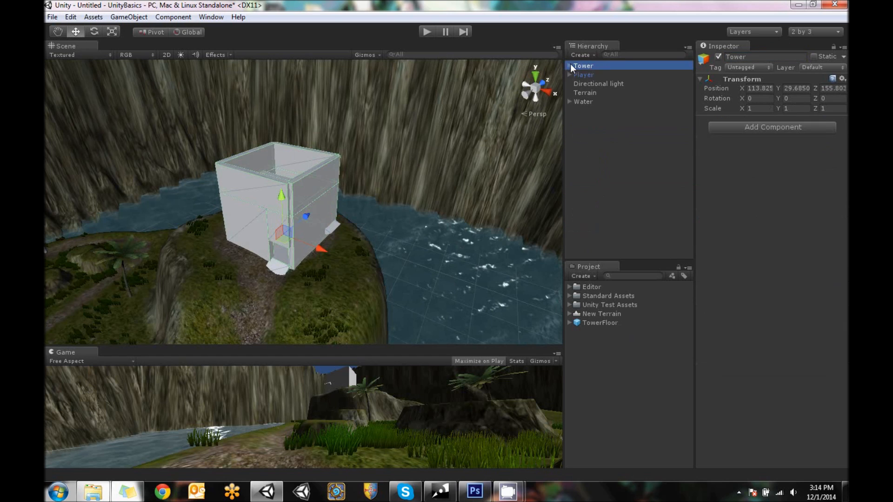
left_click_drag(400, 108, 417, 99, "alt")
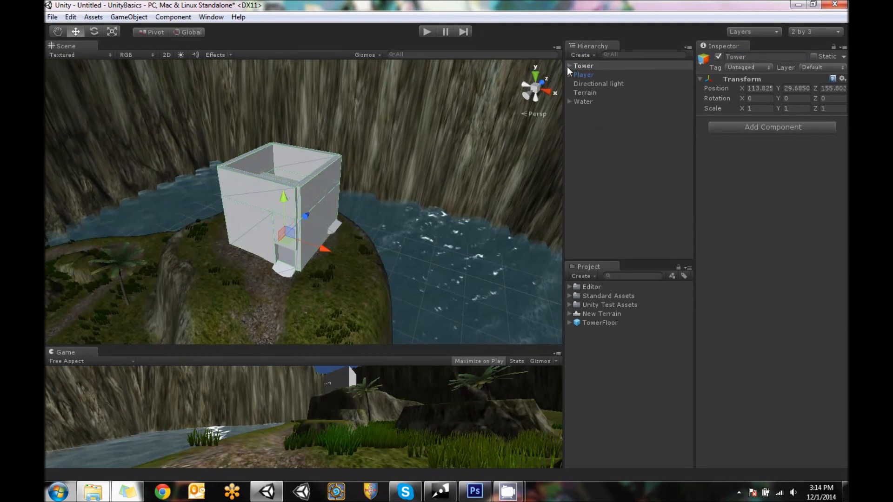
left_click(568, 65)
left_click(604, 190)
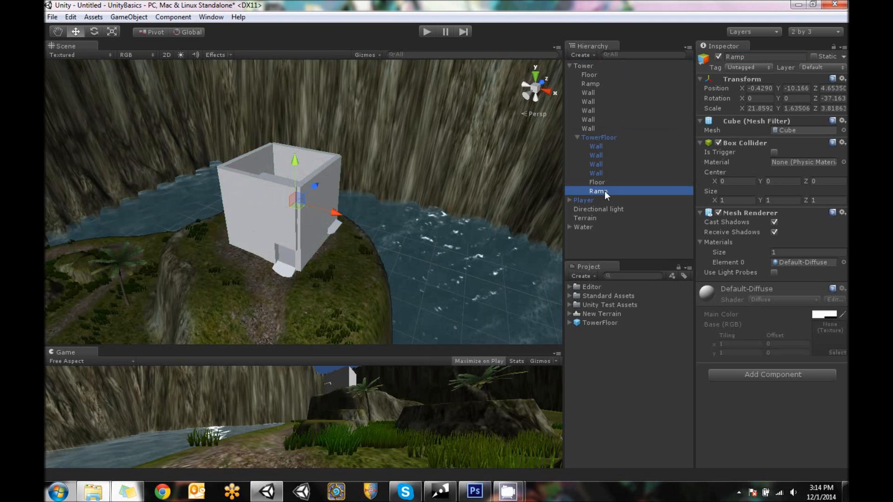
left_click_drag(604, 190, 605, 247)
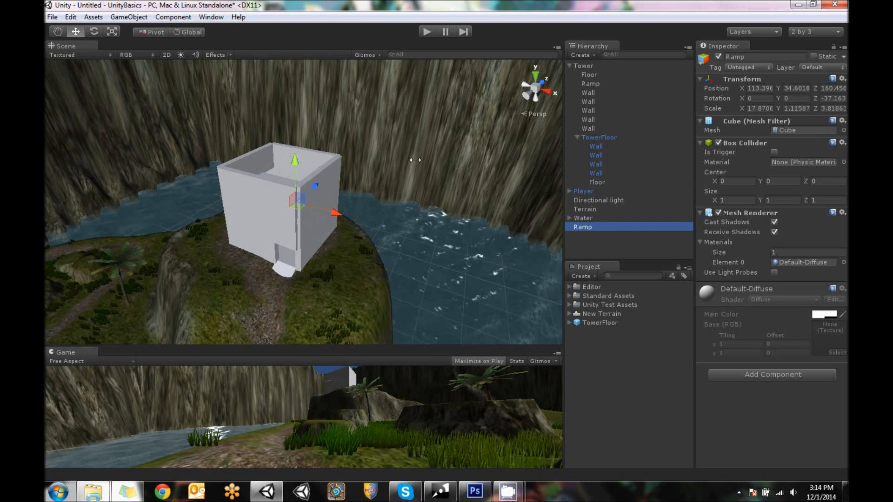
Make the loose Ramp a direct child of Tower and collapse TowerFloor in the hierarchy
left_click_drag(298, 223, 281, 249, "alt")
scroll(281, 248, "up", 8)
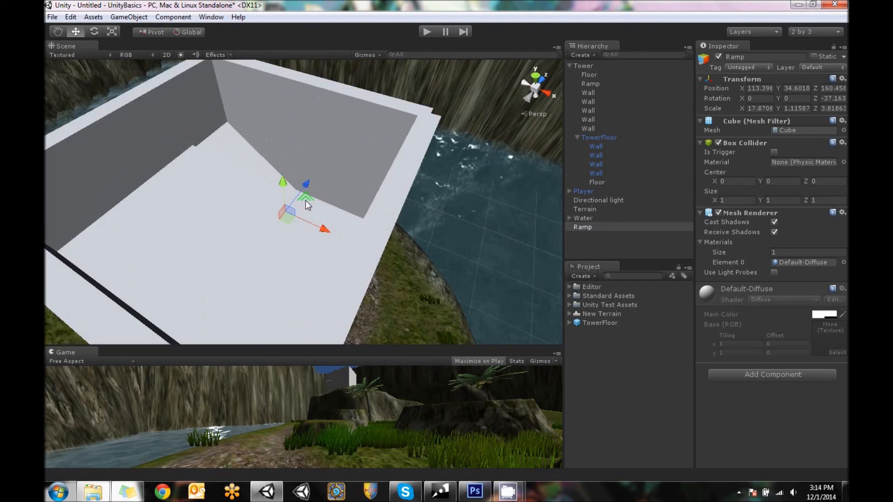
left_click_drag(346, 168, 489, 176, "alt")
left_click_drag(584, 228, 595, 63)
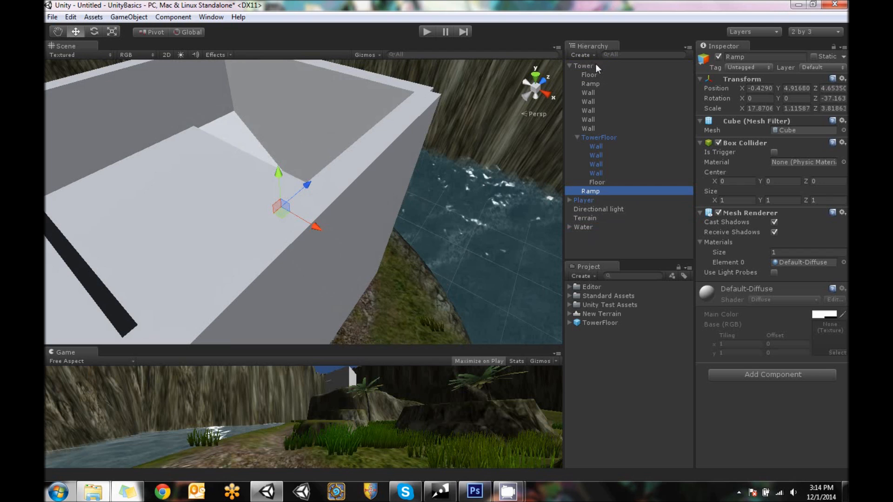
left_click(591, 137)
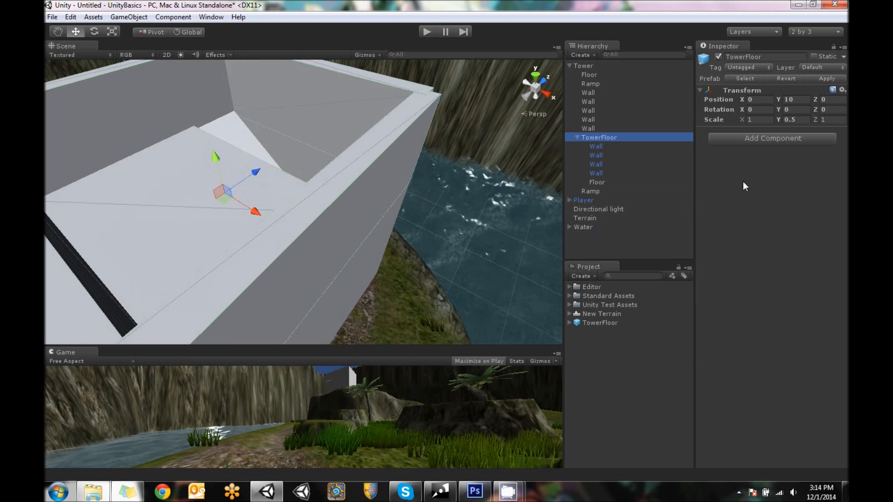
left_click(576, 137)
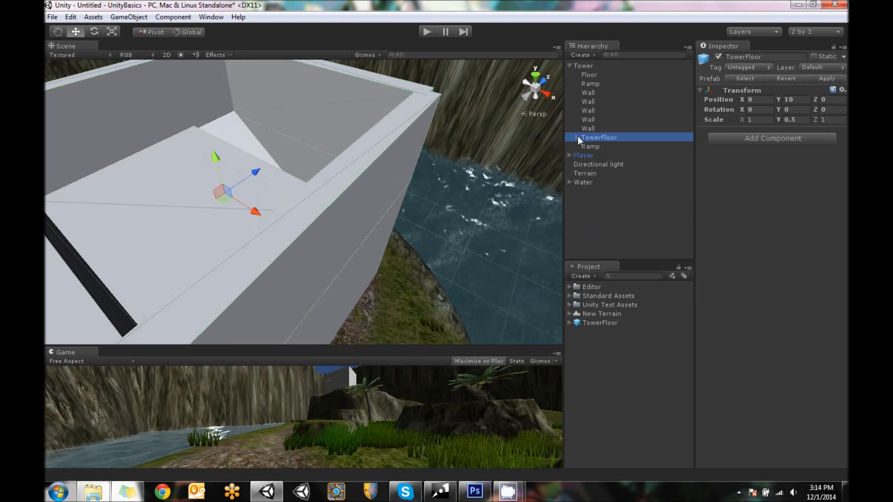
Rotate the whole Tower to about -23° around Y on the hilltop
left_click_drag(301, 138, 279, 182, "alt")
scroll(355, 208, "down", 3)
scroll(355, 208, "down", 2)
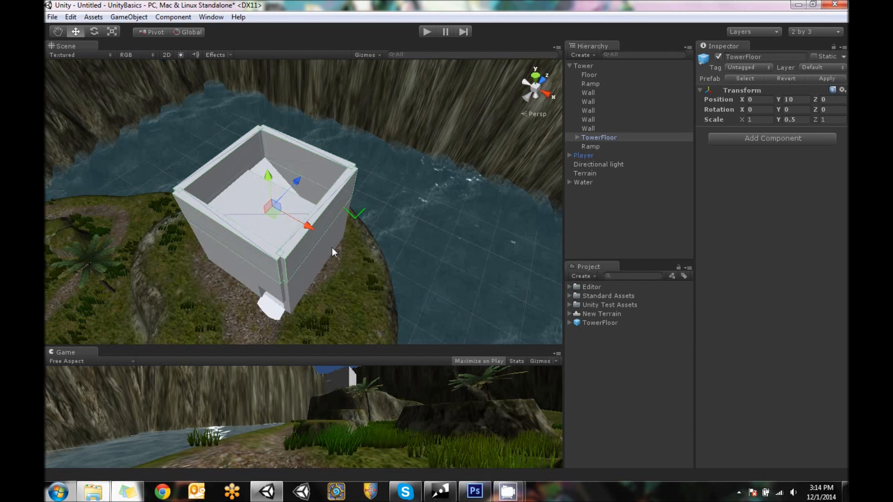
left_click(641, 223)
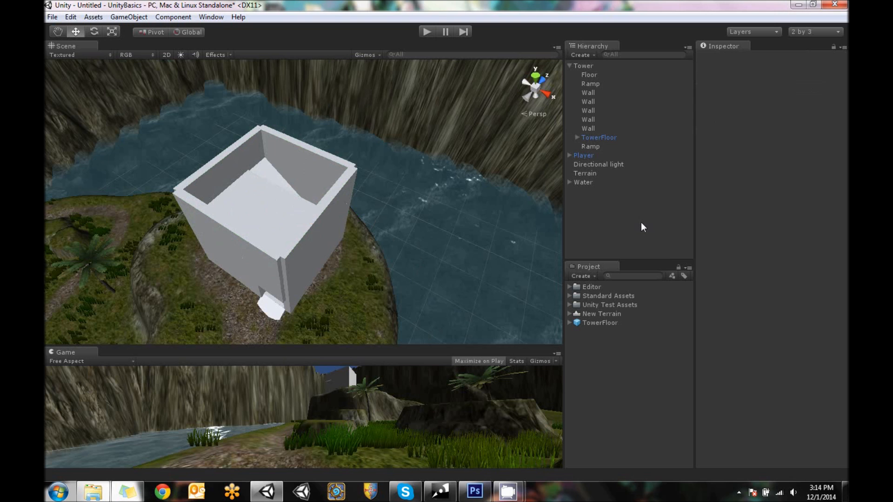
left_click_drag(453, 169, 460, 139, "alt")
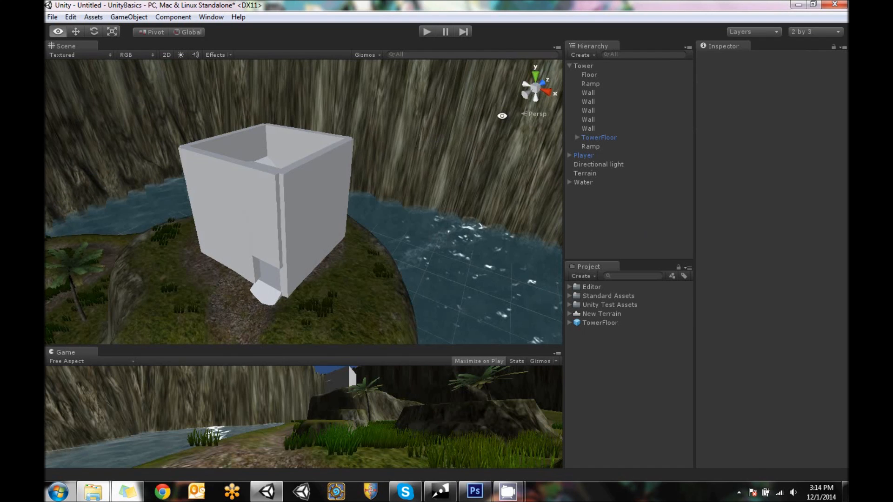
left_click(587, 66)
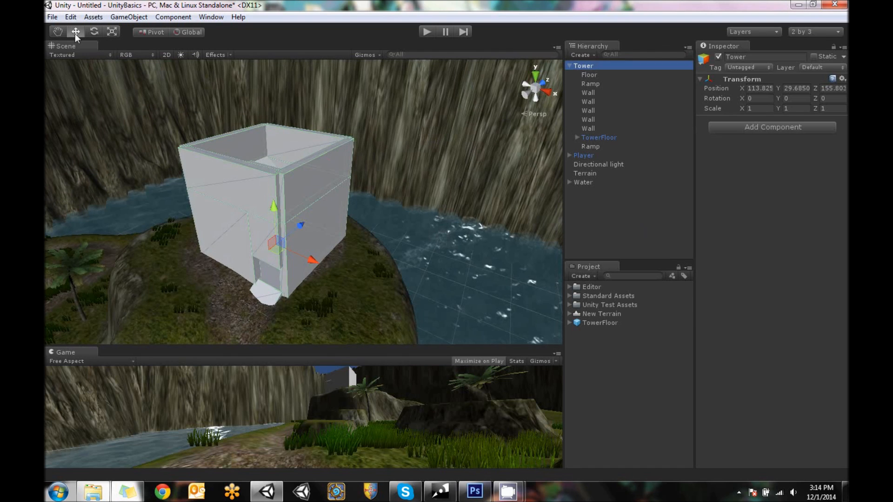
left_click(111, 31)
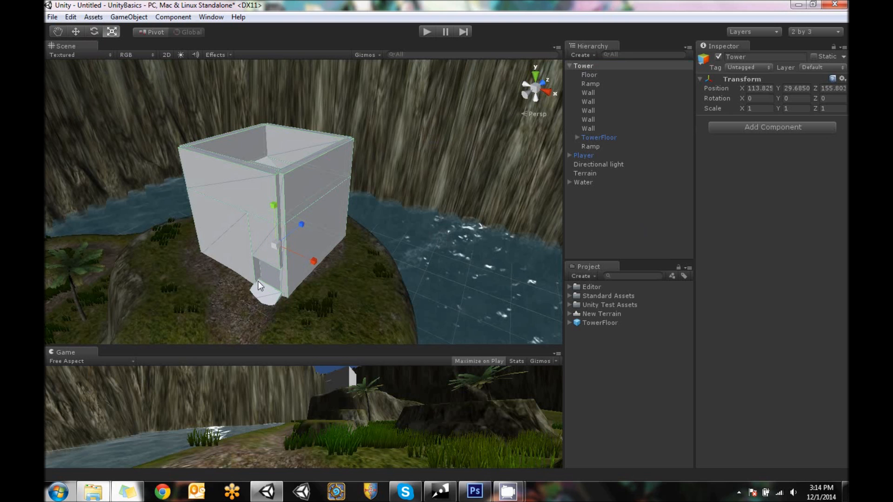
left_click(94, 31)
left_click_drag(386, 277, 337, 274, "alt")
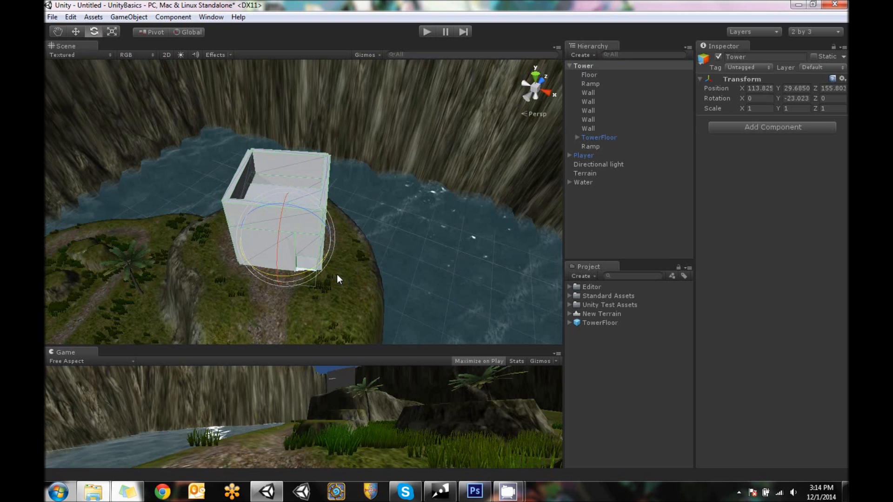
Shift the rotated Tower on the hilltop to about X 110.68, Z 154.46
left_click(78, 32)
left_click_drag(331, 242, 314, 238)
left_click_drag(399, 220, 140, 218, "alt")
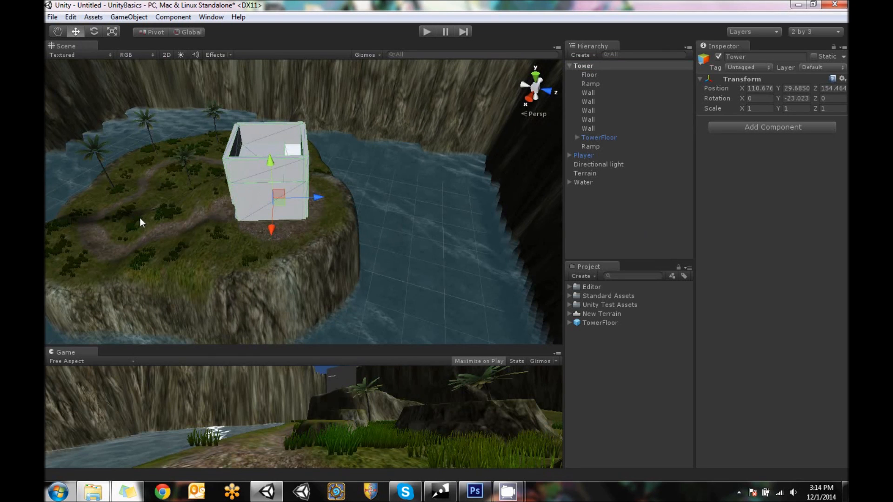
Move the Tower on the hilltop to about X 109.92, Y 30.03, Z 156.23, and clear the selection
left_click_drag(319, 197, 395, 211)
scroll(381, 223, "up", 10)
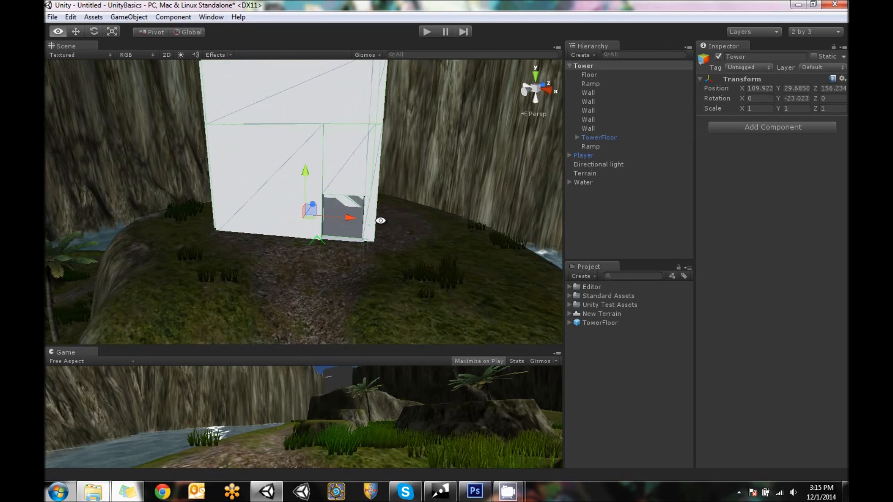
scroll(365, 232, "up", 1)
left_click_drag(309, 222, 495, 212, "alt")
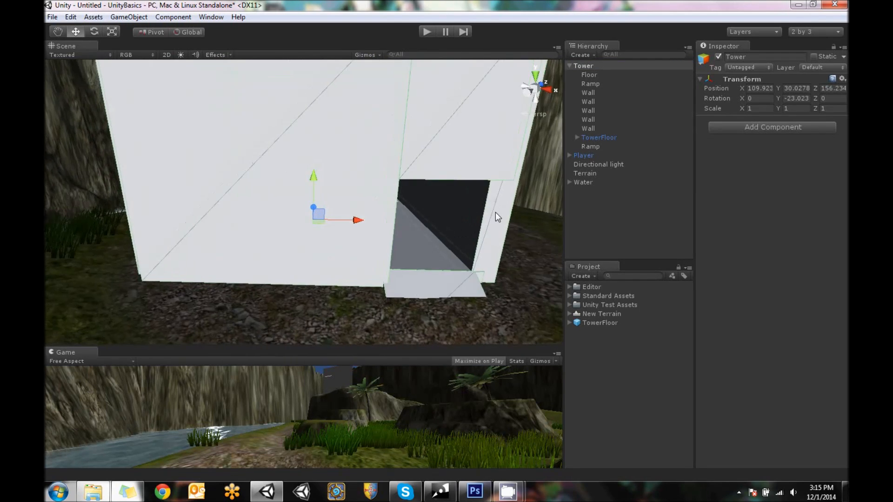
scroll(494, 214, "down", 7)
mouse_move(198, 227)
left_mouse_down("alt")
mouse_move(696, 231)
mouse_move(150, 243)
mouse_move(841, 276)
mouse_move(207, 219)
left_mouse_up("alt")
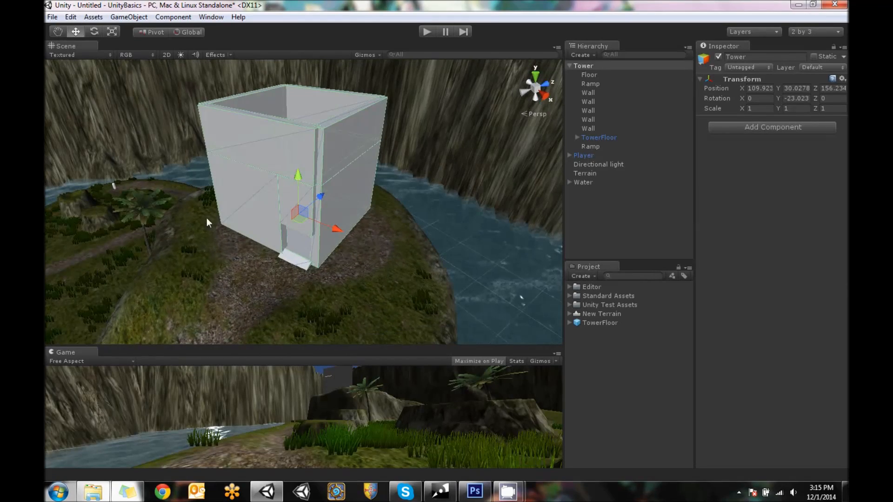
scroll(354, 248, "down", 2)
left_click(677, 214)
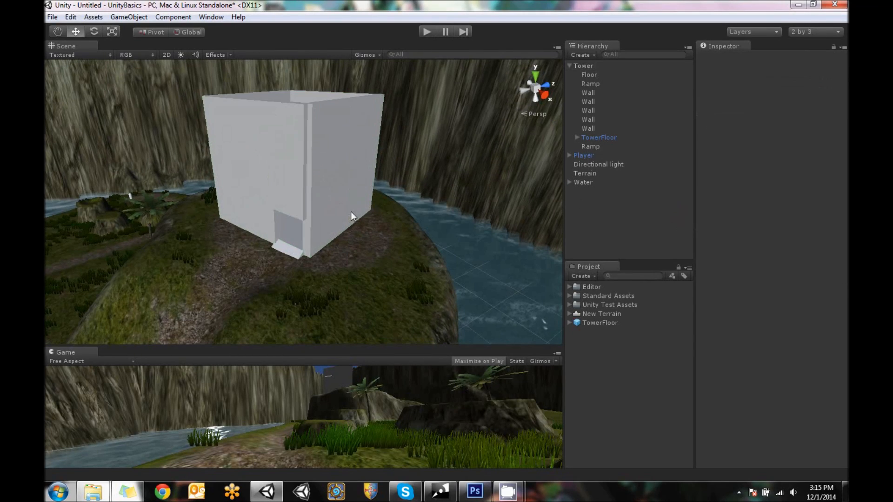
scroll(350, 215, "down", 3)
scroll(350, 215, "down", 1)
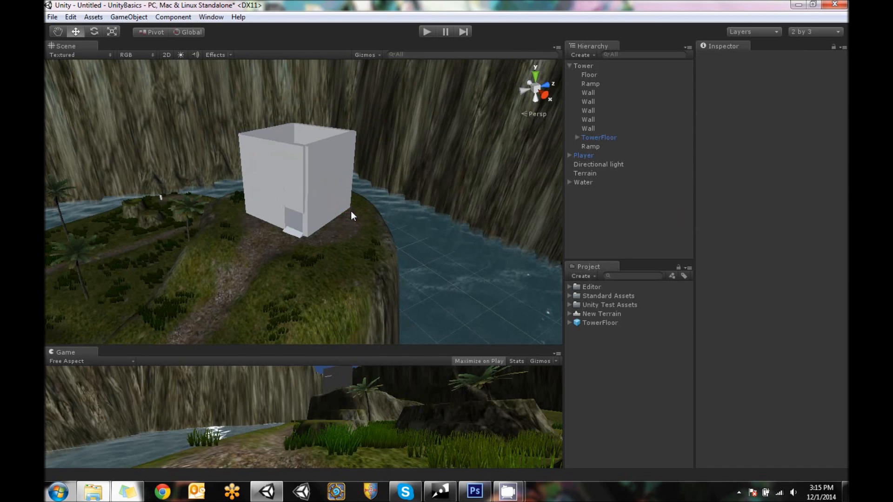
scroll(350, 210, "up", 2)
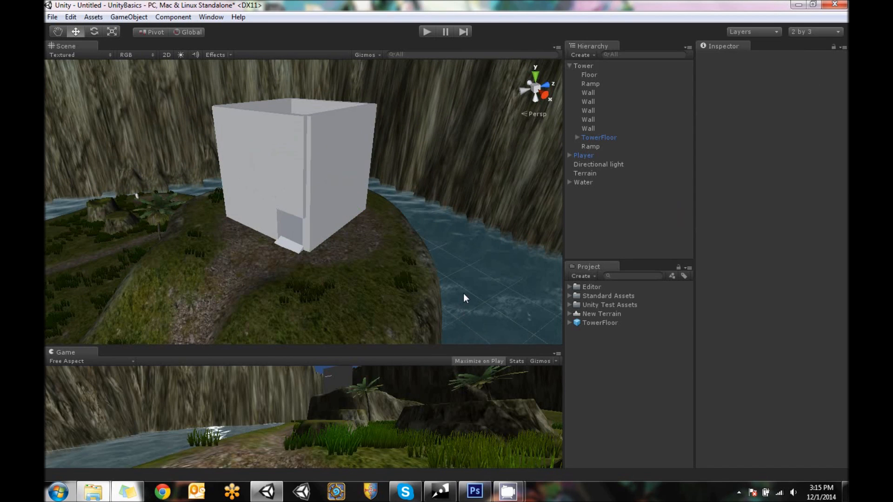
Switch to Chrome and open the cgtextures.com texture site
left_click(161, 492)
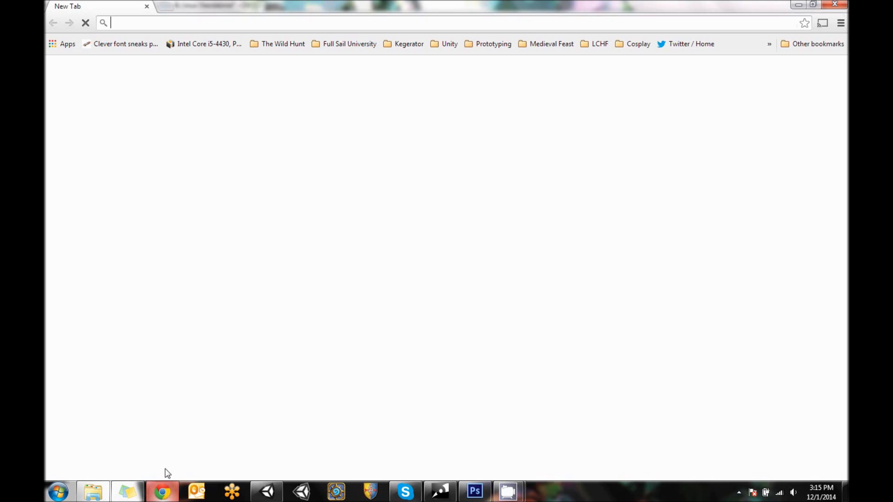
type("cgtextures.com")
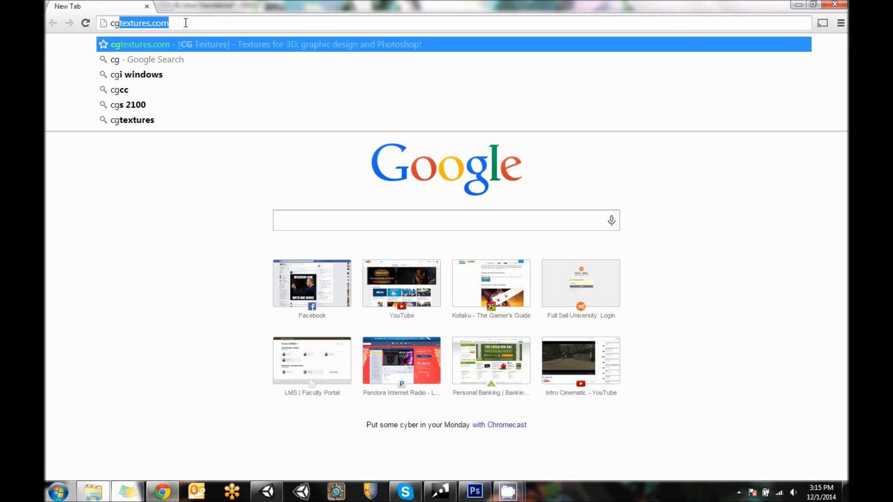
key("Return")
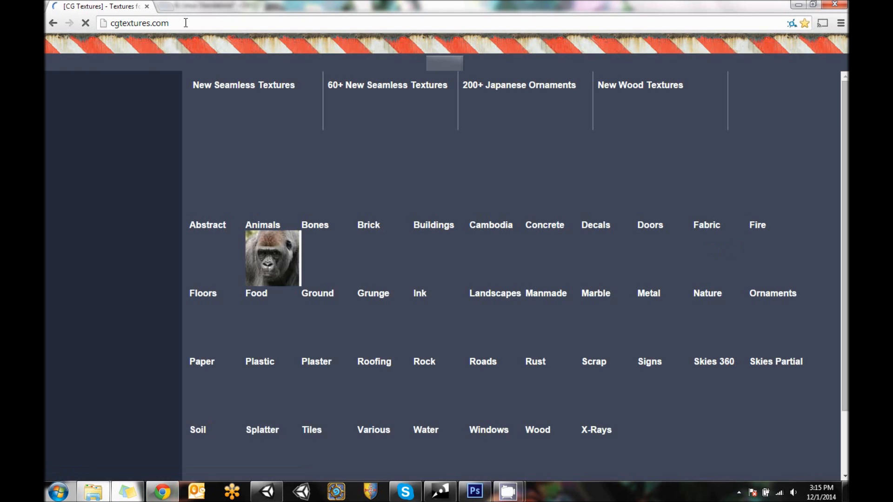
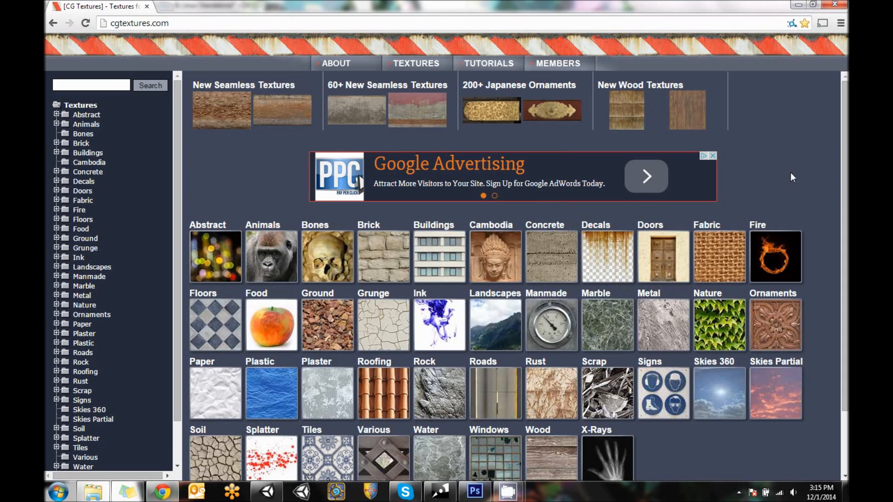
Browse the texture categories to Brick, Medieval, Bricks
left_click(378, 253)
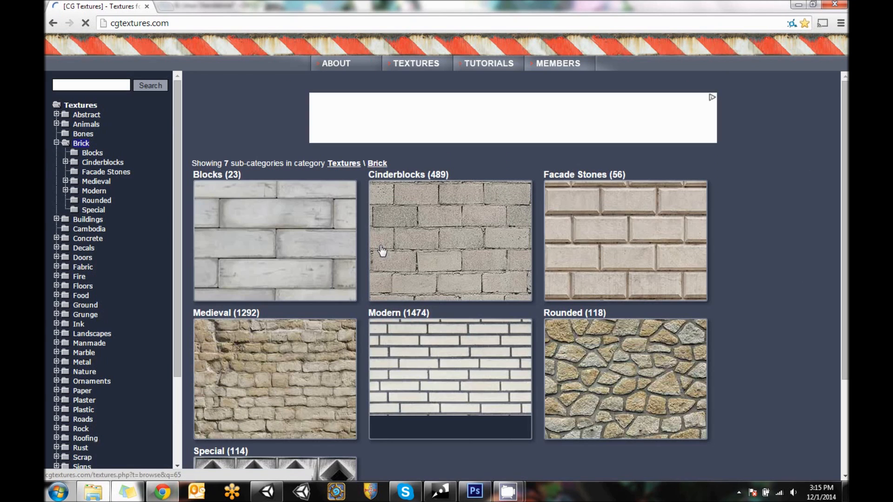
scroll(772, 243, "down", 3)
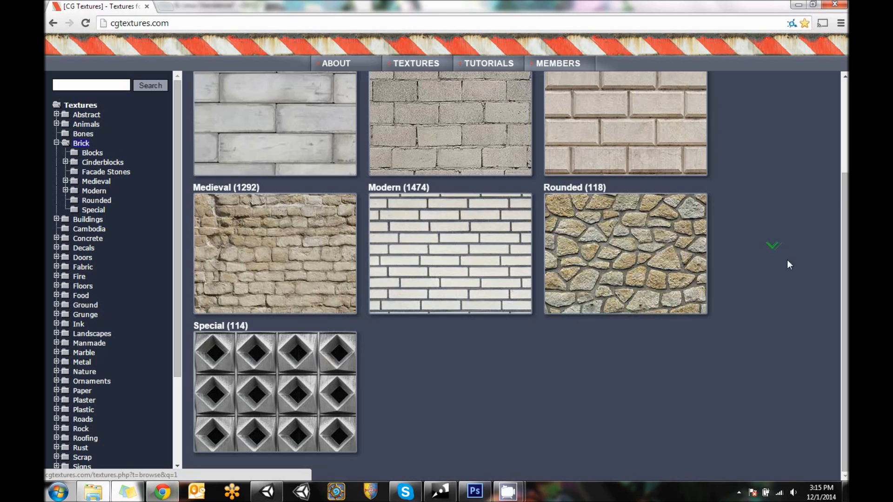
scroll(790, 262, "up", 1)
left_click(255, 281)
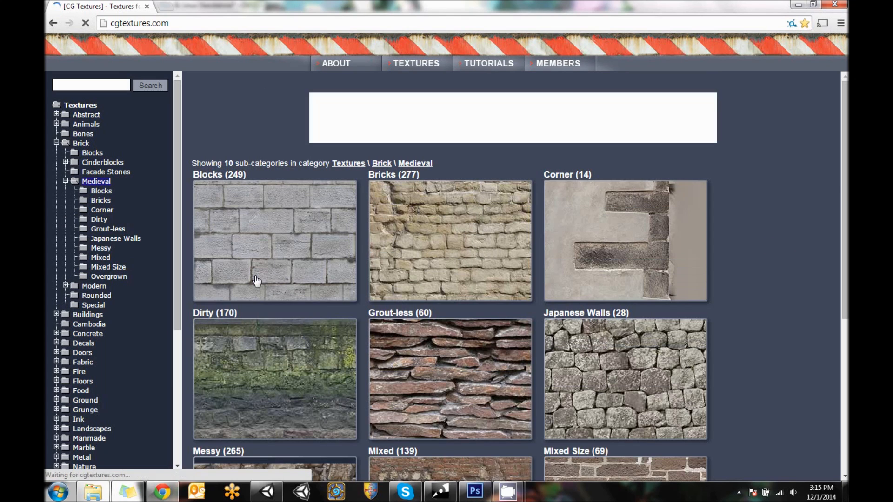
scroll(789, 306, "down", 3)
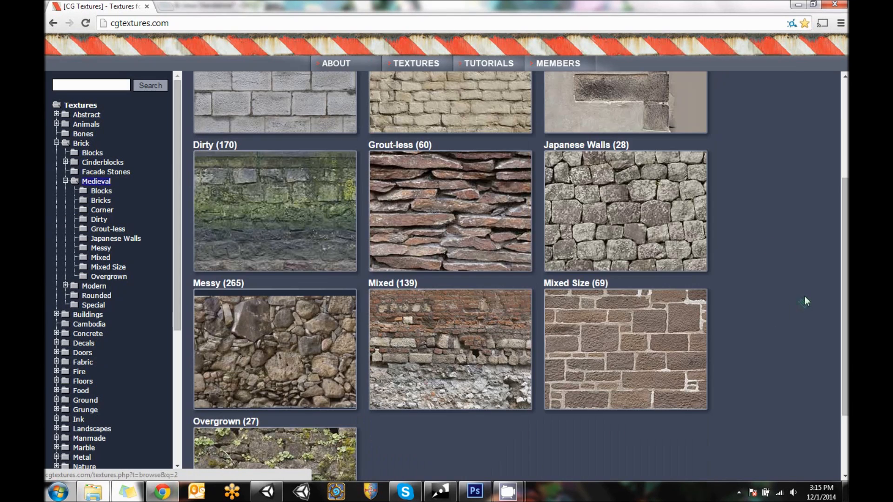
scroll(806, 301, "down", 2)
scroll(795, 362, "up", 4)
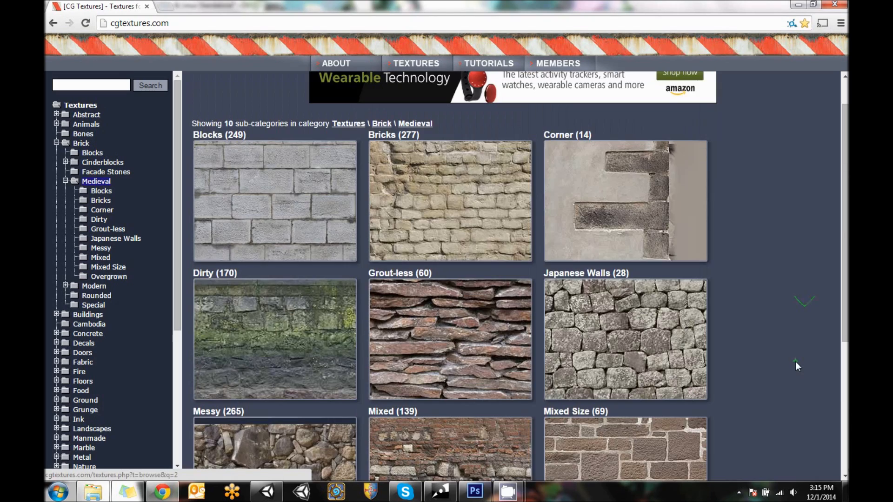
left_click(415, 175)
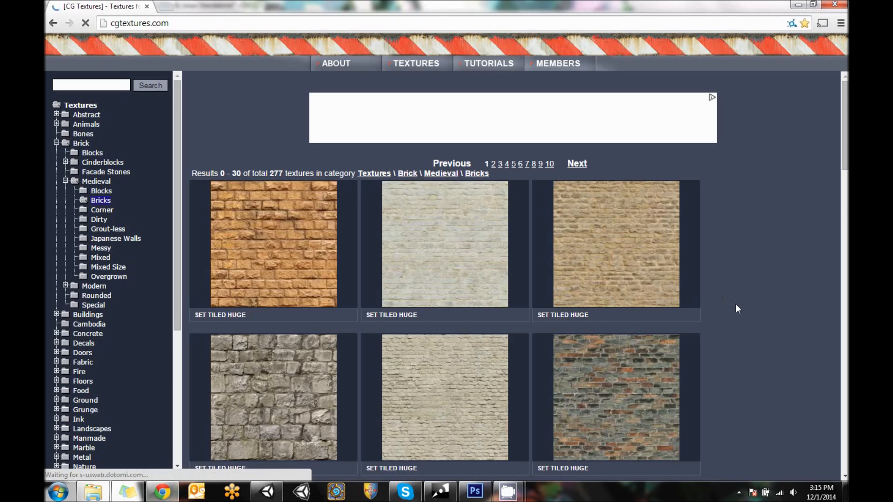
Open the grey stone texture BrickOldRounded0134 and show its tiling preview at 3x3
scroll(735, 307, "down", 5)
scroll(347, 237, "up", 2)
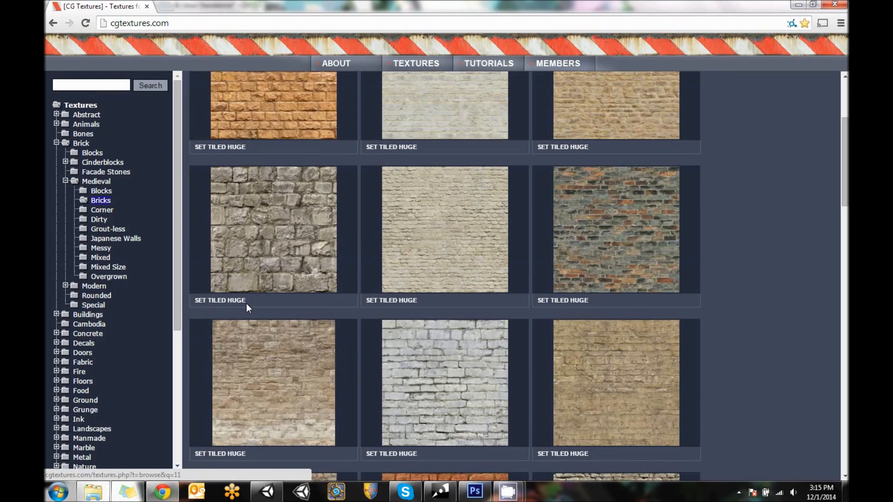
left_click(263, 236)
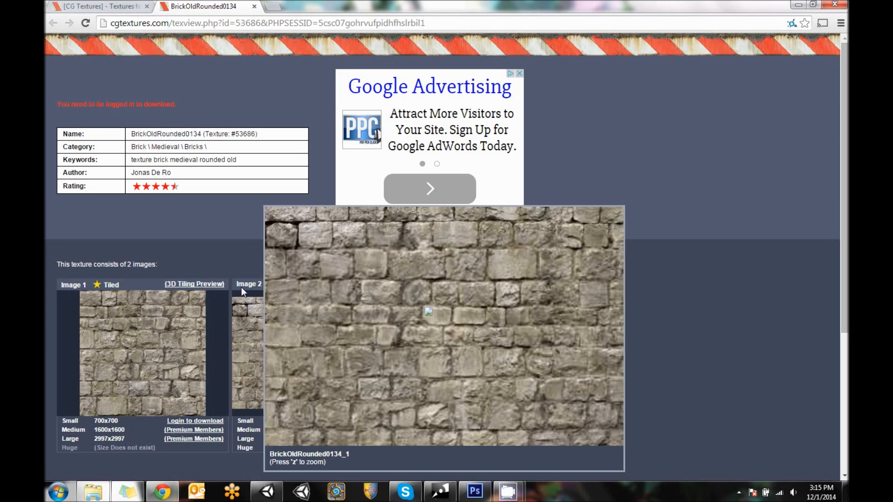
left_click(207, 284)
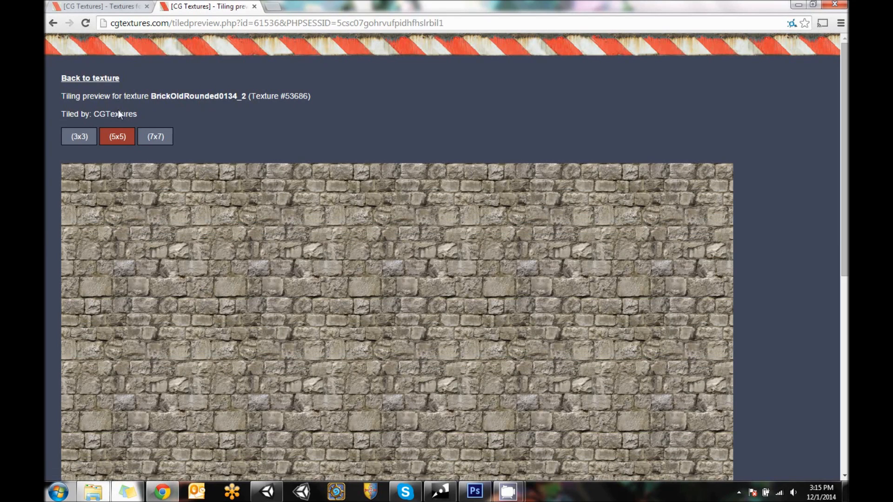
left_click(76, 135)
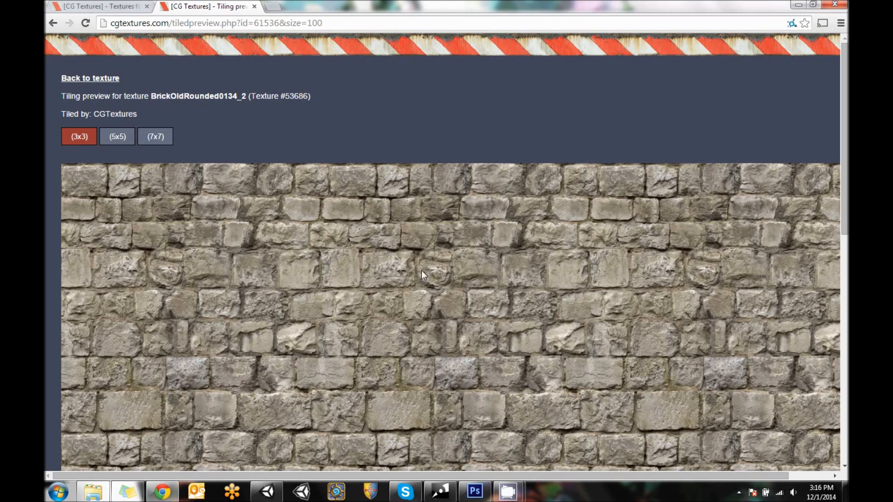
Save the tiling preview image to the Desktop as BrickOldRounded0134_2_preview.jpg and dismiss the download notice
right_click(175, 193)
left_click(198, 201)
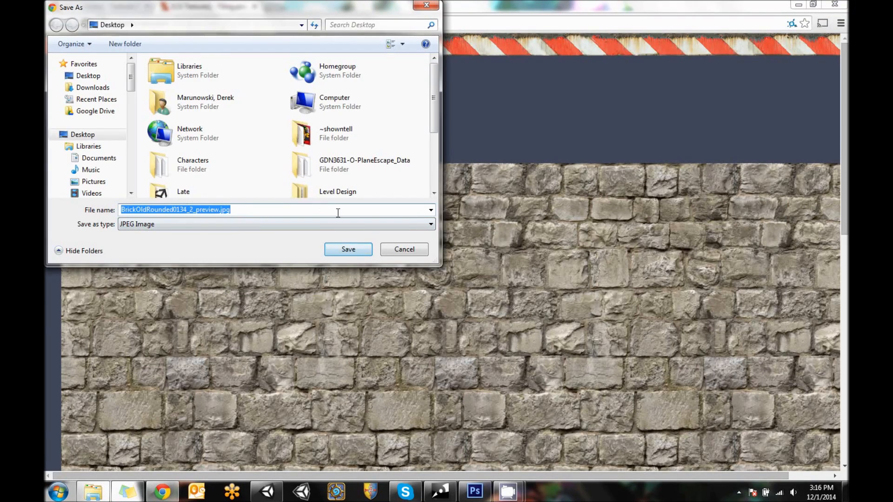
left_click(348, 250)
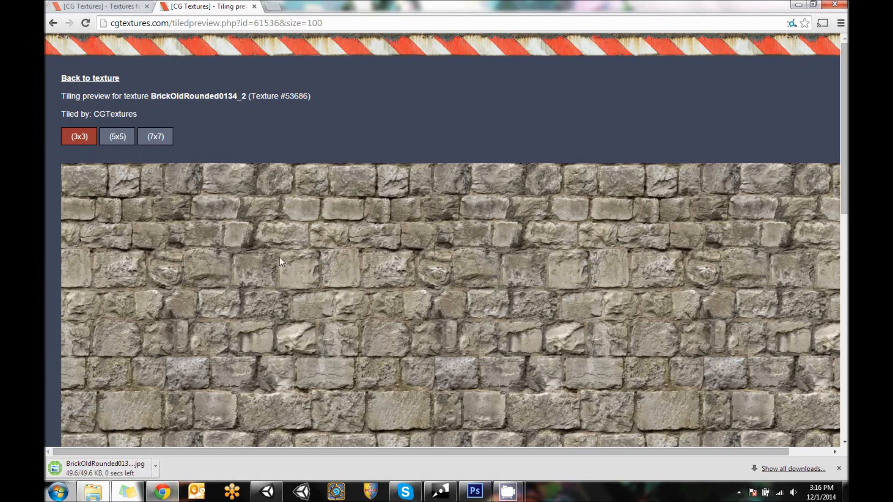
left_click(838, 468)
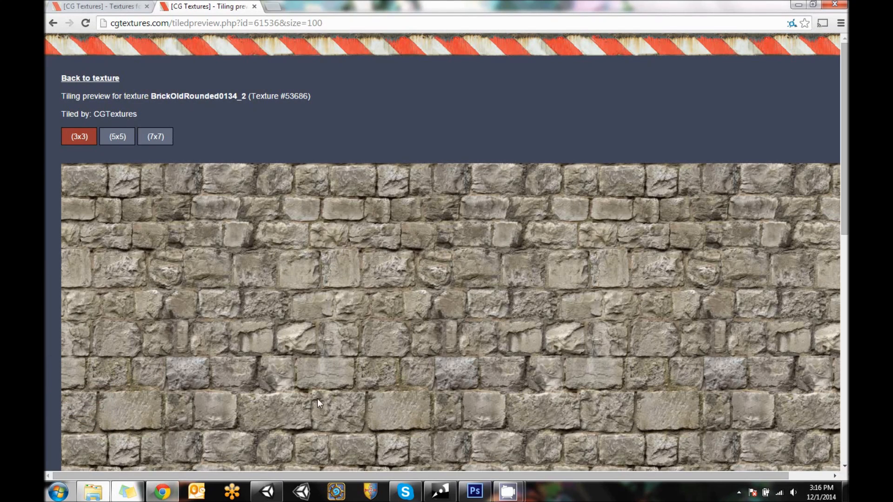
Switch to Unity and show the TowerFloor prefab's Assets folder in Windows Explorer
left_click(267, 492)
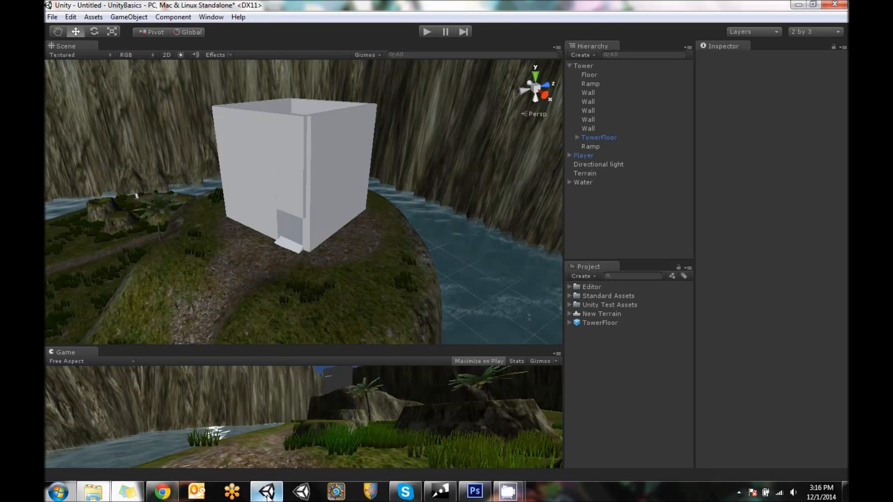
left_click(612, 296)
left_click(603, 325)
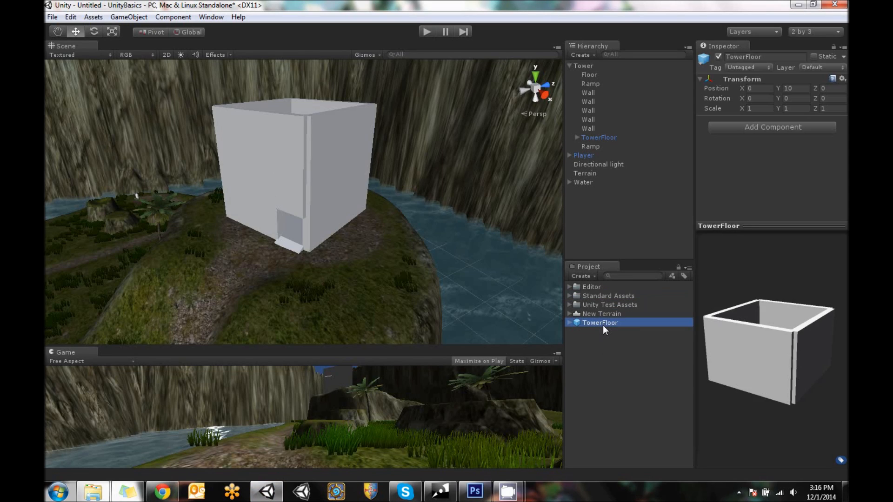
right_click(603, 325)
left_click(653, 163)
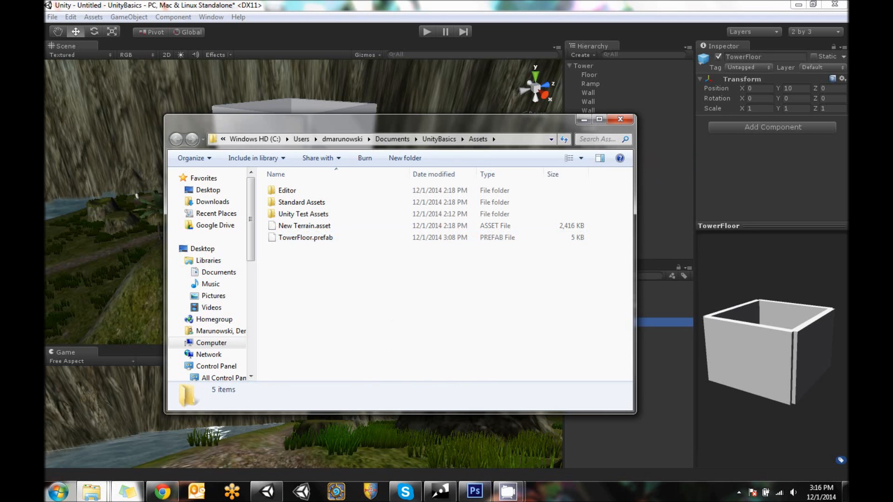
Open the Desktop folder in a second Explorer window and select BrickOldRounded0134_2_preview.jpg there
mouse_move(95, 498)
left_click(59, 496)
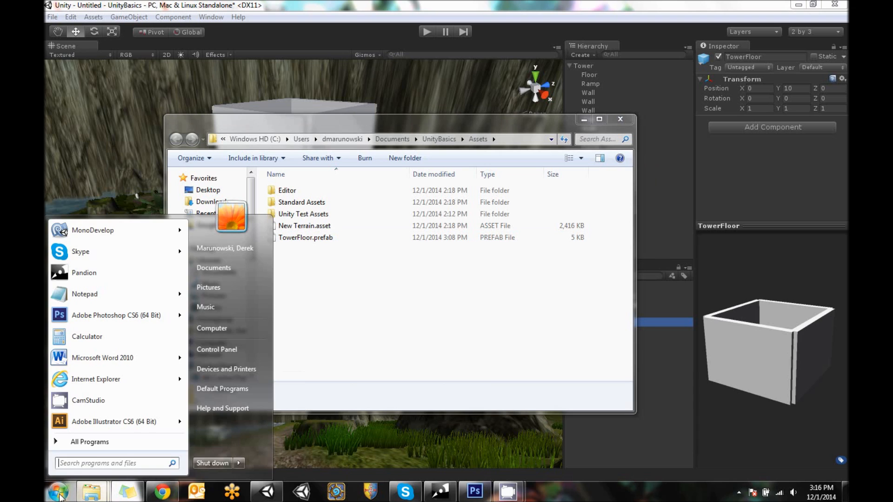
left_click(222, 268)
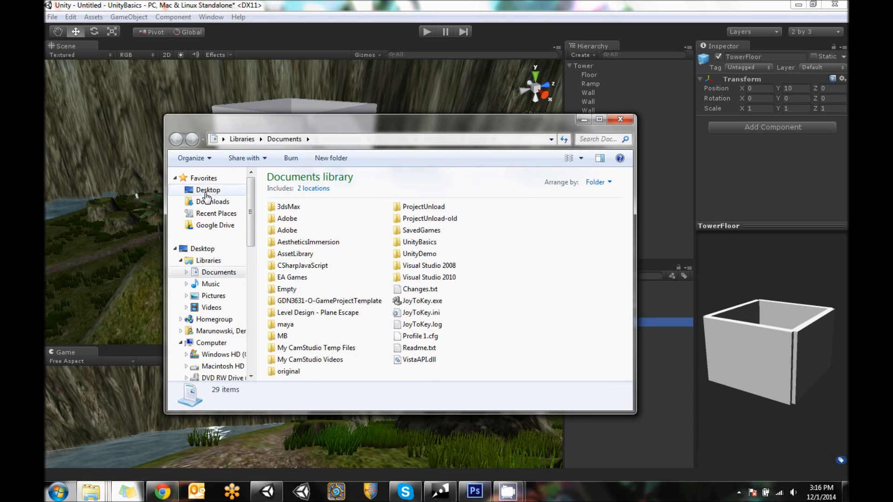
left_click(204, 190)
left_click_drag(373, 118, 220, 75)
left_click(401, 267)
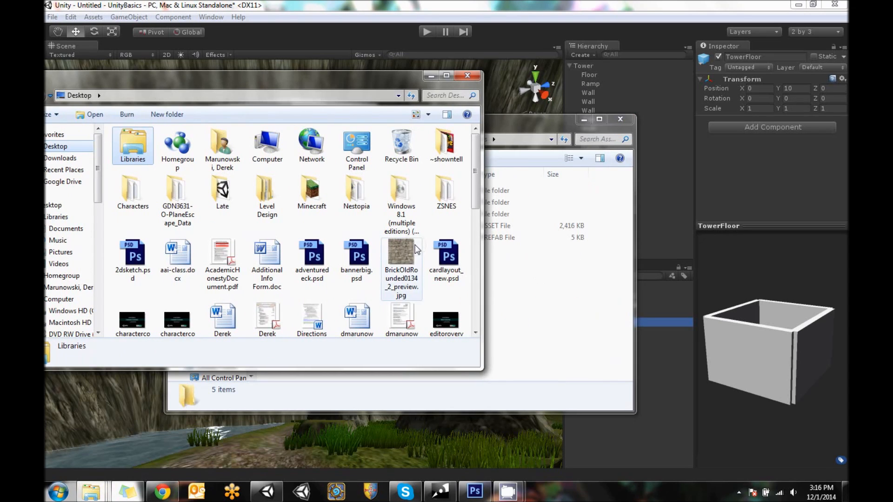
Move BrickOldRounded0134_2_preview.jpg from the Desktop into the UnityBasics Assets folder, and select the texture in Unity's project
left_click_drag(484, 120, 626, 152)
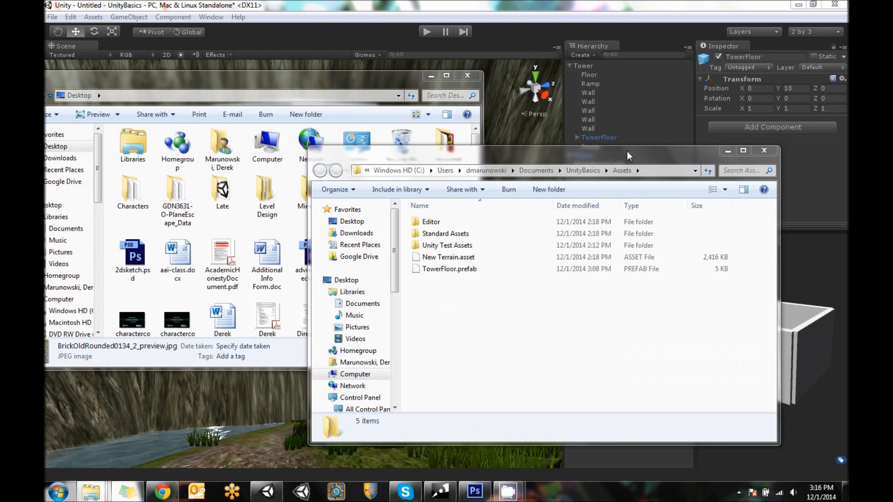
left_click_drag(492, 157, 621, 157)
left_click_drag(383, 82, 300, 77)
left_click_drag(334, 255, 643, 289)
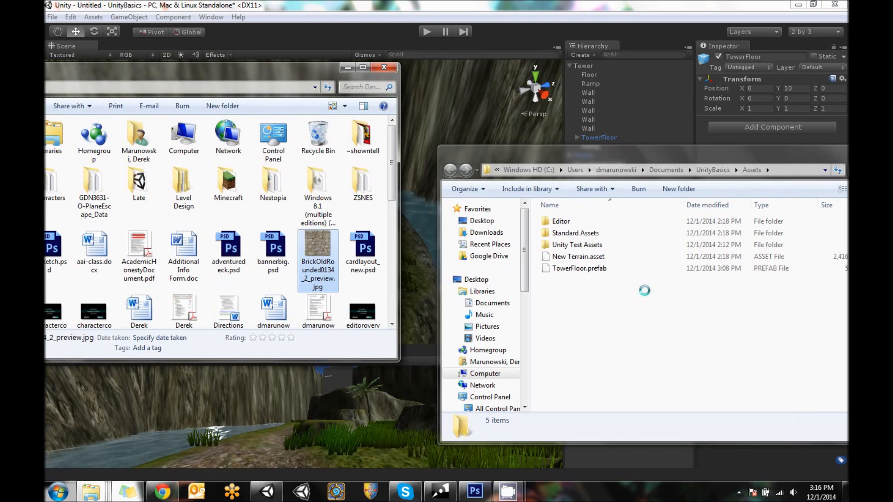
left_click(628, 314)
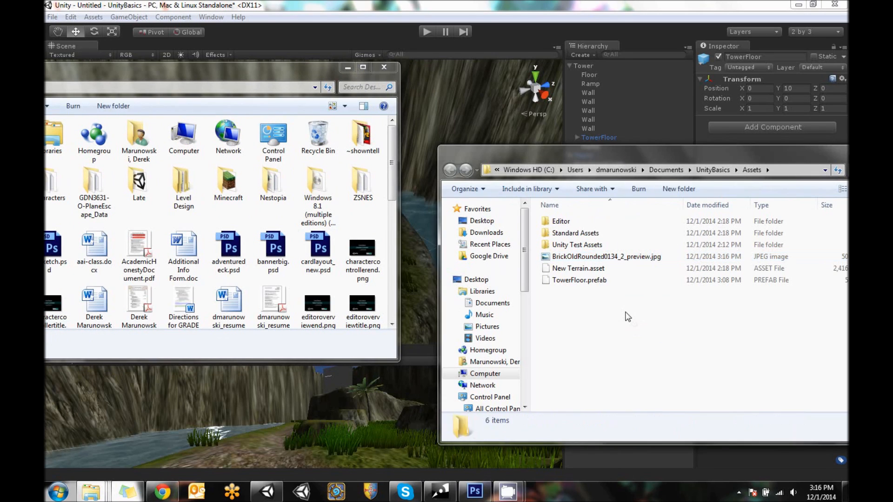
left_click(589, 3)
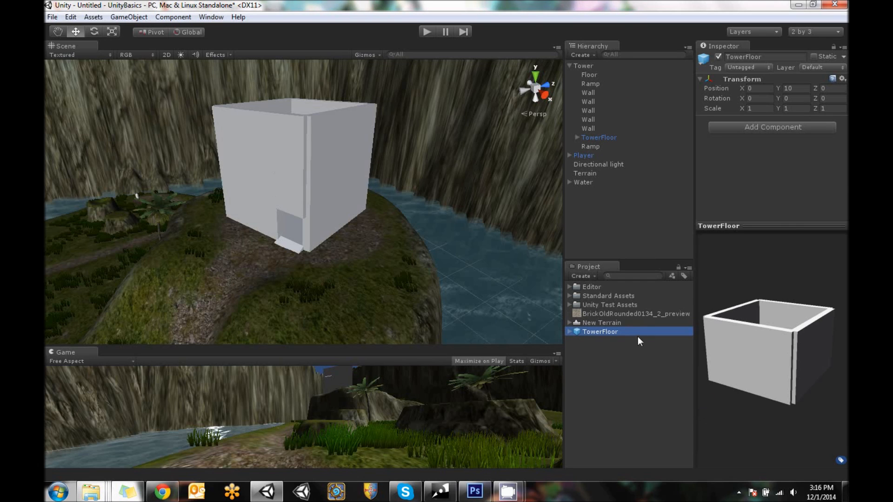
left_click(643, 314)
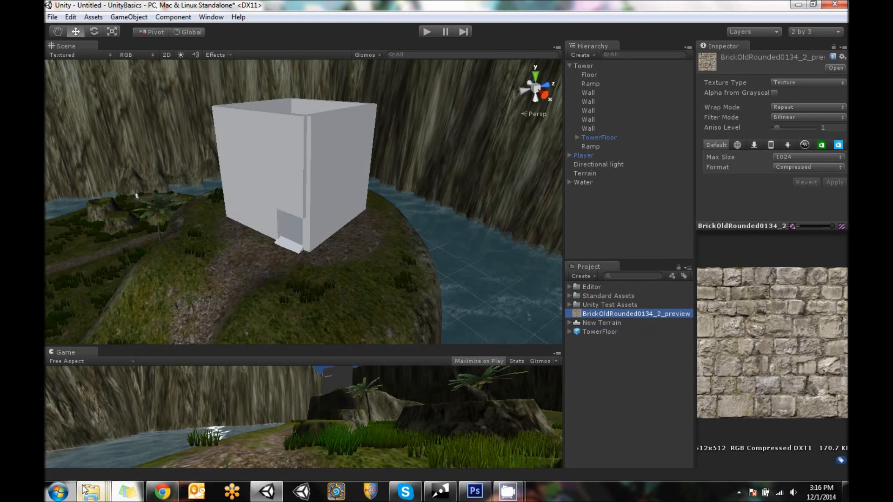
mouse_move(91, 492)
left_click(378, 415)
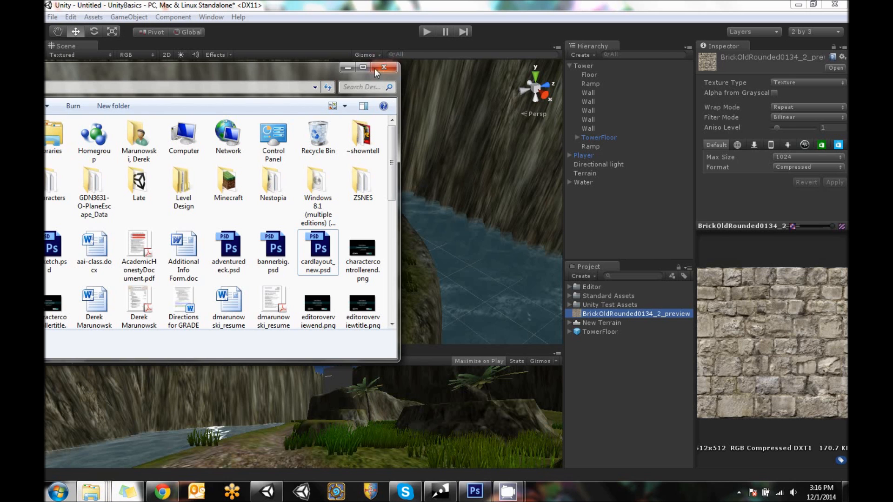
left_click(637, 316)
right_click(635, 312)
left_click(91, 492)
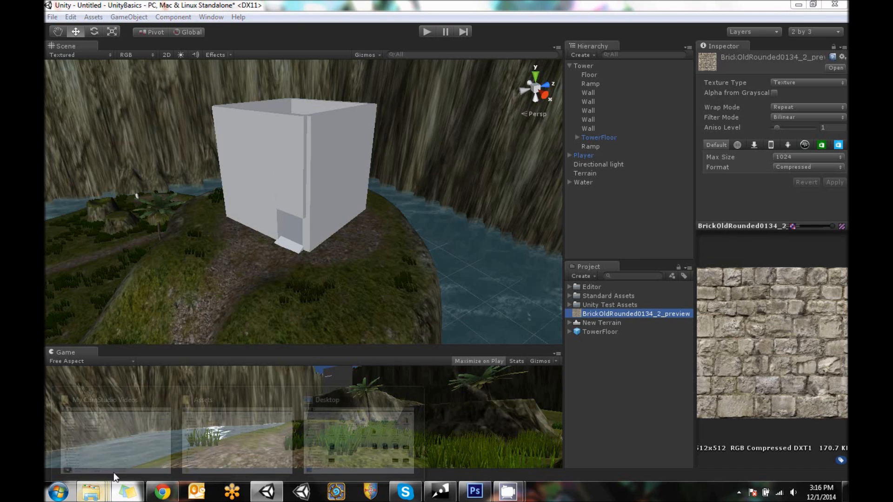
left_click(109, 418)
left_click(574, 100)
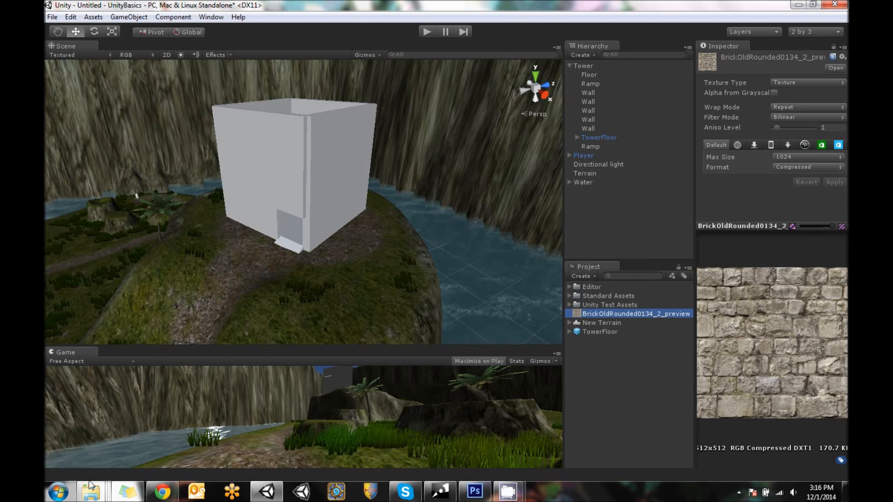
Cut BrickOldRounded0134_2_preview.jpg from the Assets folder, paste it back onto the Desktop, and return to Unity
mouse_move(90, 484)
left_click(253, 405)
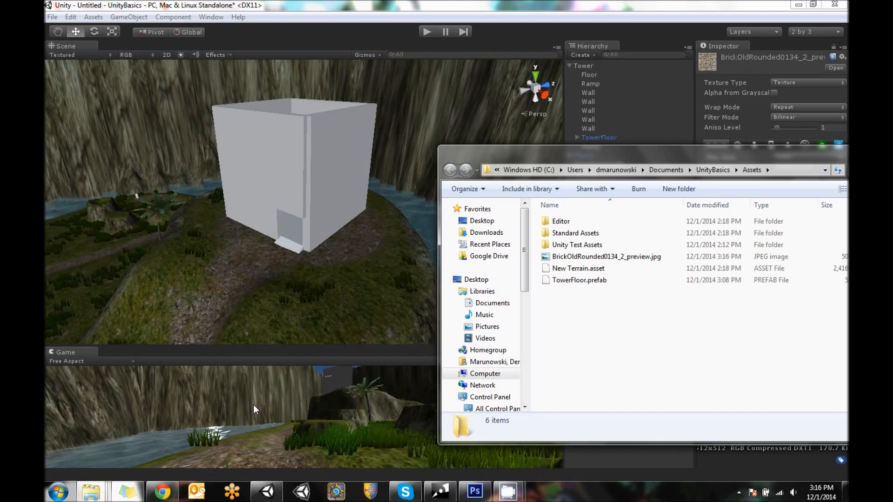
right_click(589, 257)
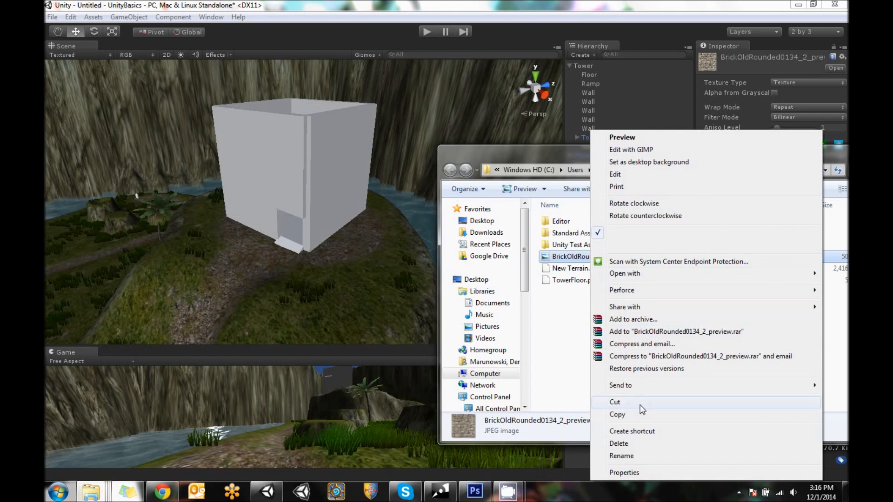
left_click(614, 401)
mouse_move(132, 495)
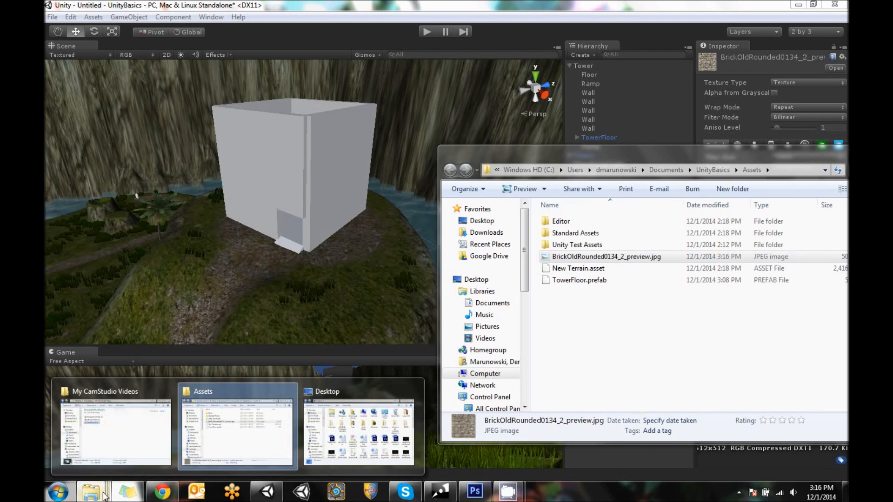
left_click(346, 440)
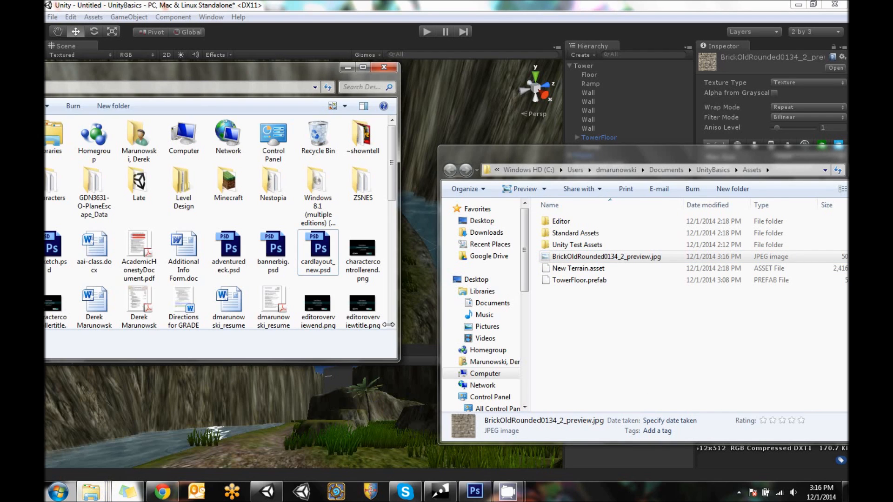
right_click(382, 224)
left_click(409, 281)
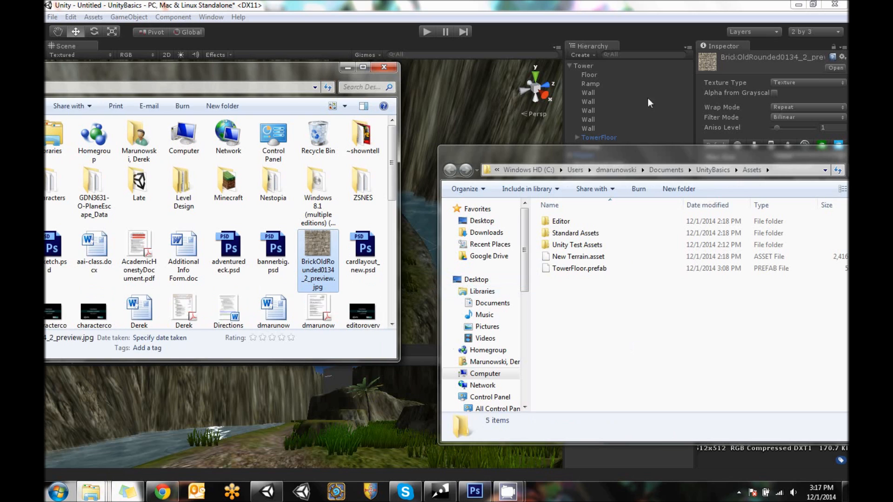
left_click(729, 138)
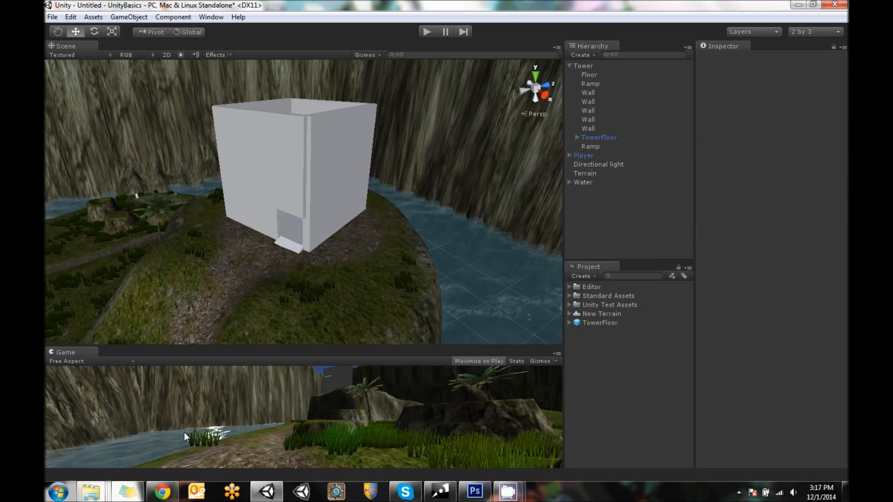
Import BrickOldRounded0134_2_preview.jpg from the Desktop window directly into Unity's project assets and select the texture
mouse_move(89, 497)
left_click(327, 395)
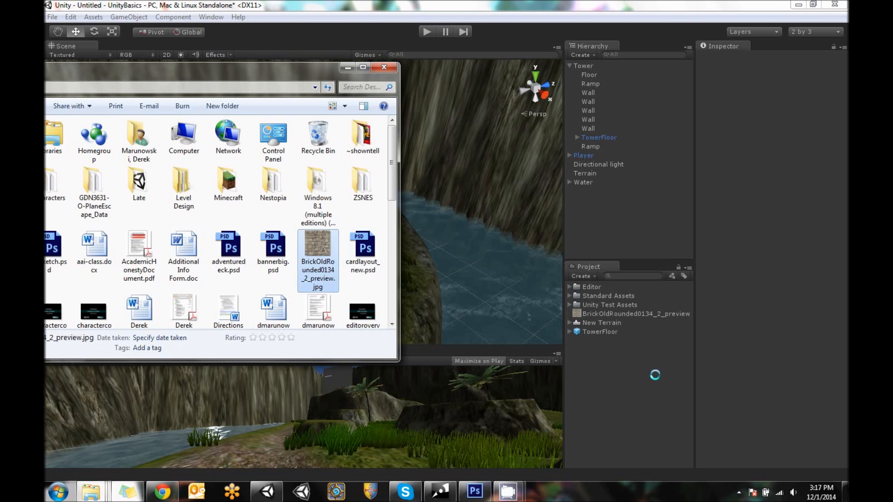
left_click(660, 355)
left_click(660, 313)
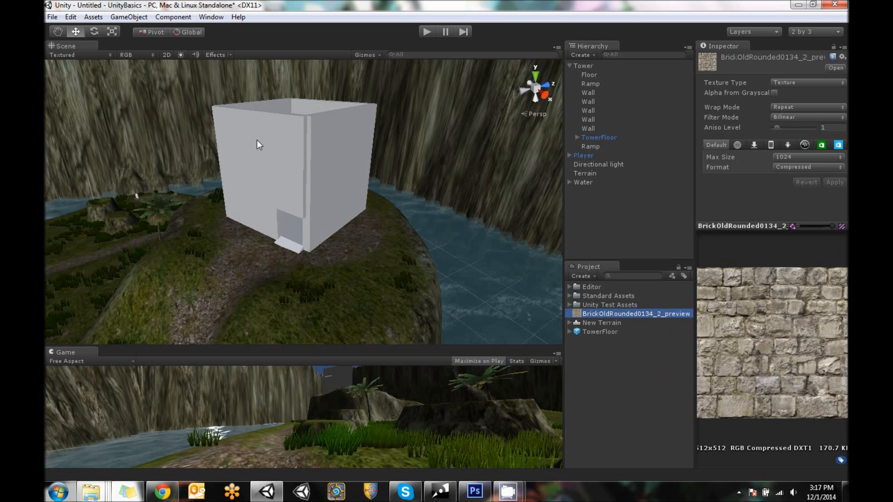
Move the BrickOldRounded0134_2_preview texture into the Unity Test Assets folder of the project
left_click_drag(327, 219, 334, 202, "alt")
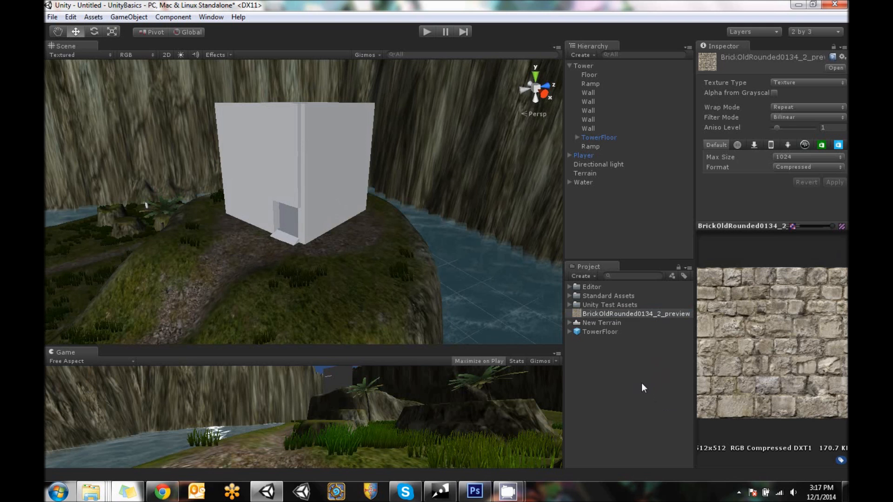
left_click(610, 374)
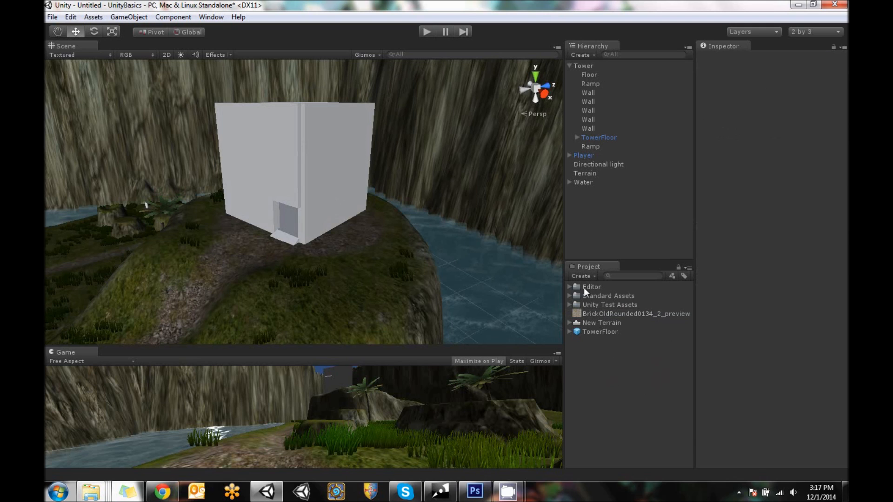
left_click(569, 305)
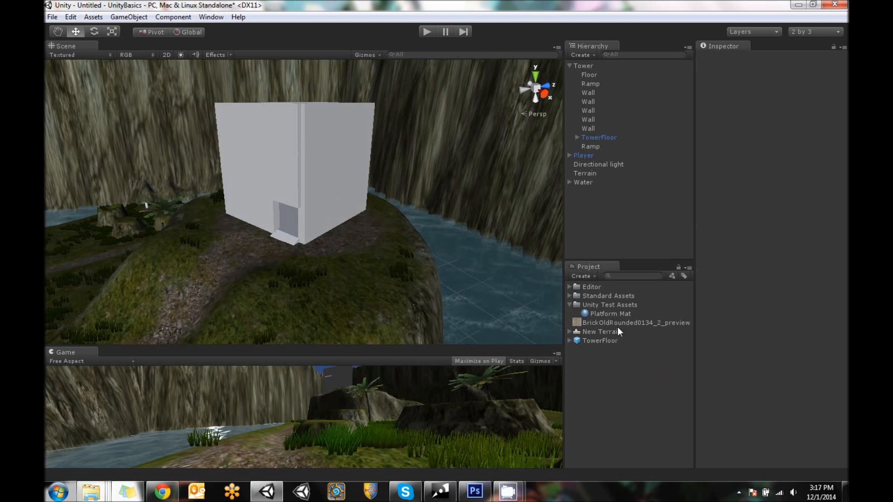
left_click_drag(592, 322, 625, 321)
left_click_drag(672, 321, 615, 307)
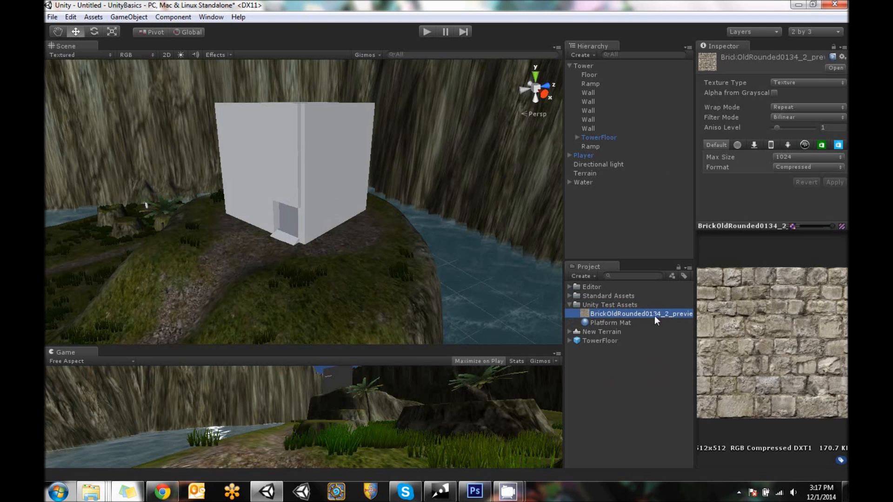
Rename the brick texture in Unity Test Assets as StoneBrick Tex
left_click(644, 313)
type("B")
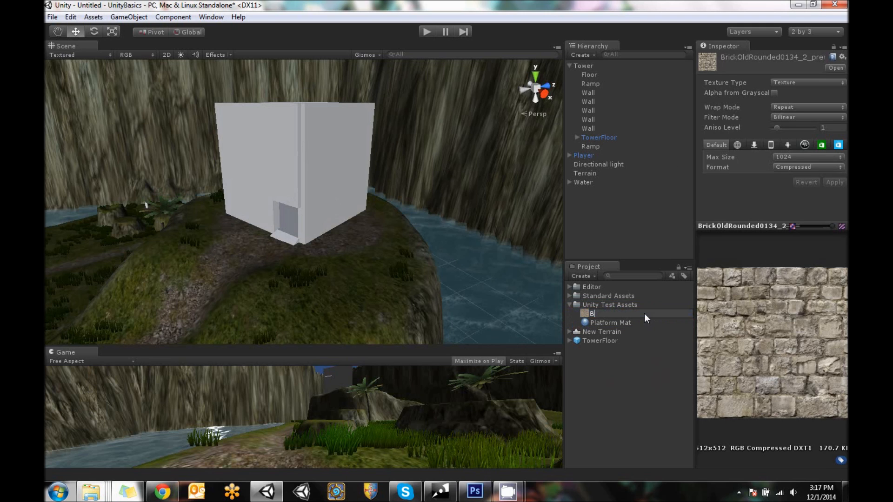
type("rick")
key("BackSpace")
key("BackSpace")
key("BackSpace")
key("BackSpace")
key("BackSpace")
type("StoneBr")
key("Return")
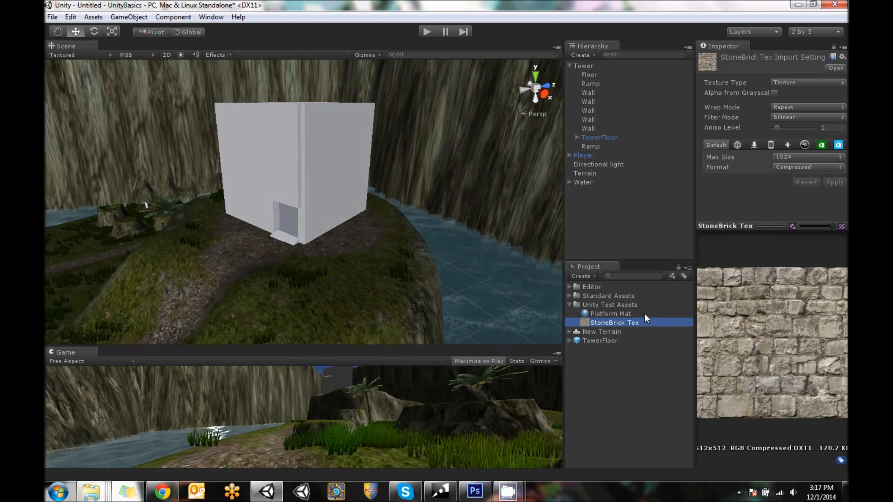
Create a material named StoneBrick Mat in Unity Test Assets and assign StoneBrick Tex as its base texture
left_click(609, 305)
left_click(581, 276)
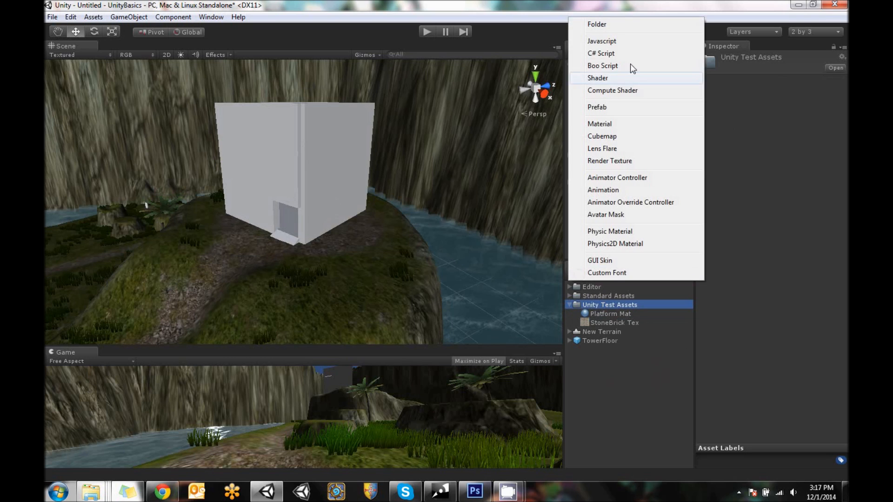
left_click(611, 123)
type("S")
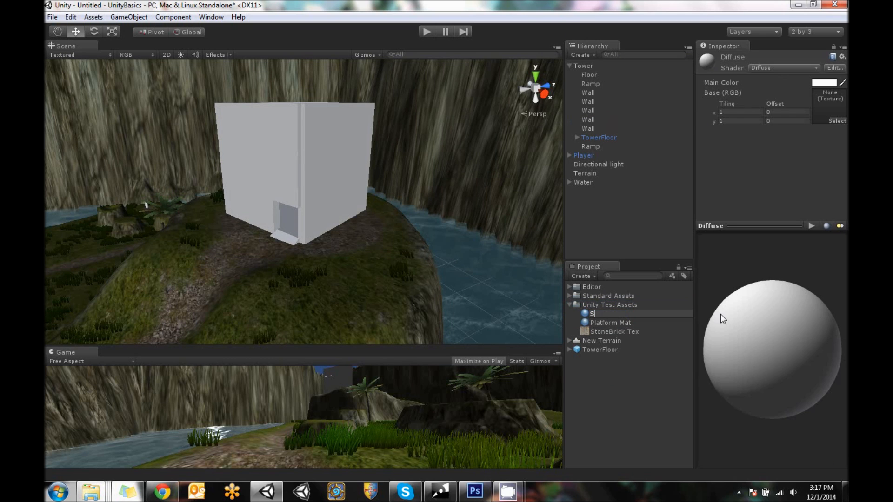
type("toneBrick Mat")
key("Return")
left_click_drag(615, 332, 829, 99)
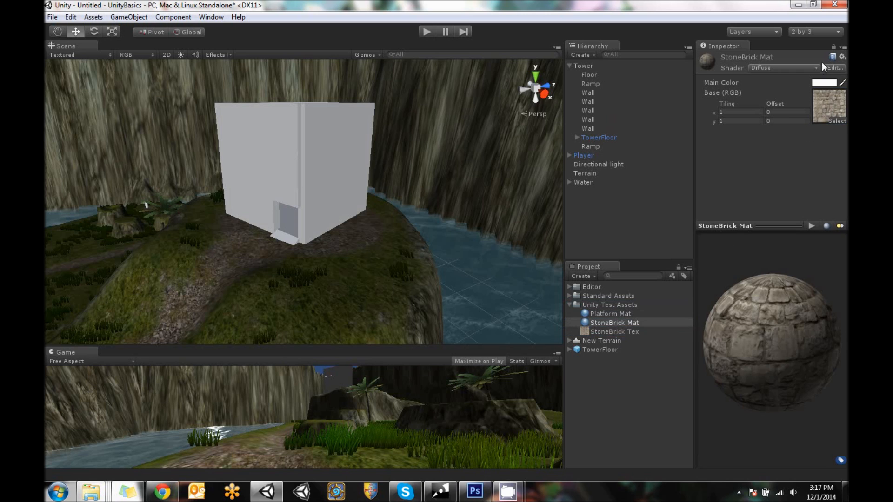
left_click_drag(357, 135, 371, 176, "alt")
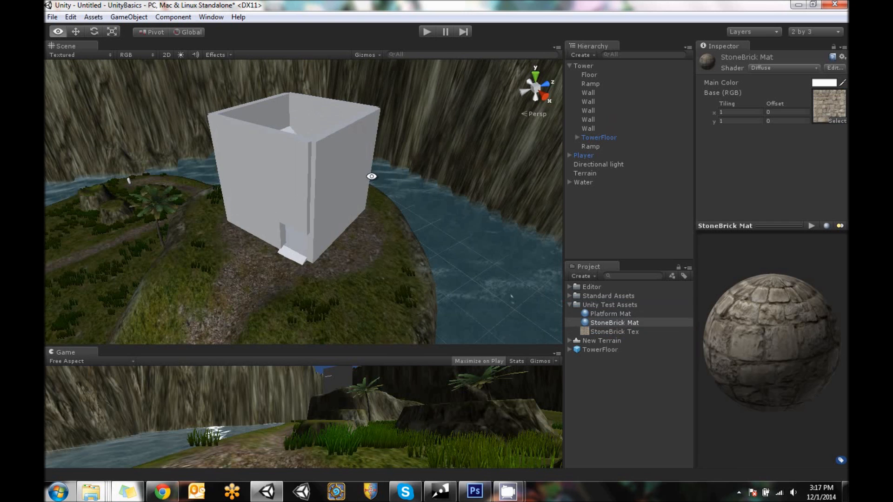
left_click(588, 66)
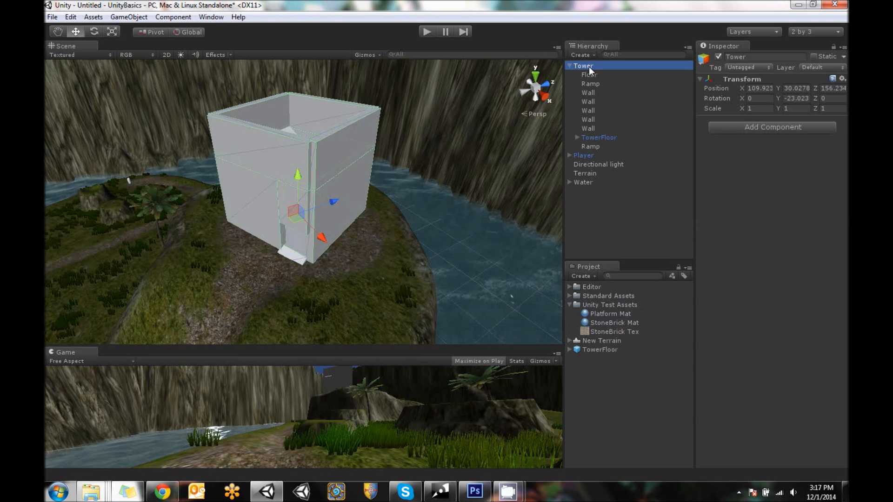
left_click(596, 147, "shift")
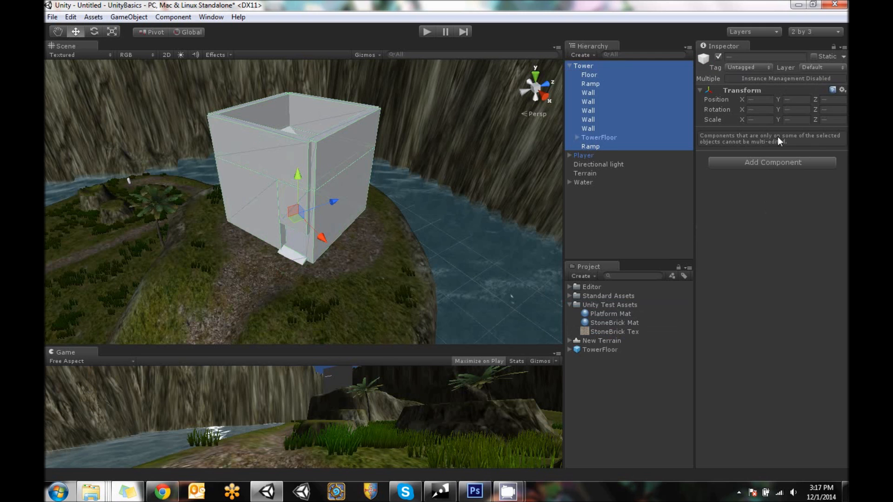
left_click(607, 138)
Select every floor, ramp and wall in Tower, including those inside TowerFloor, and assign StoneBrick Mat to all of them
left_click(594, 146)
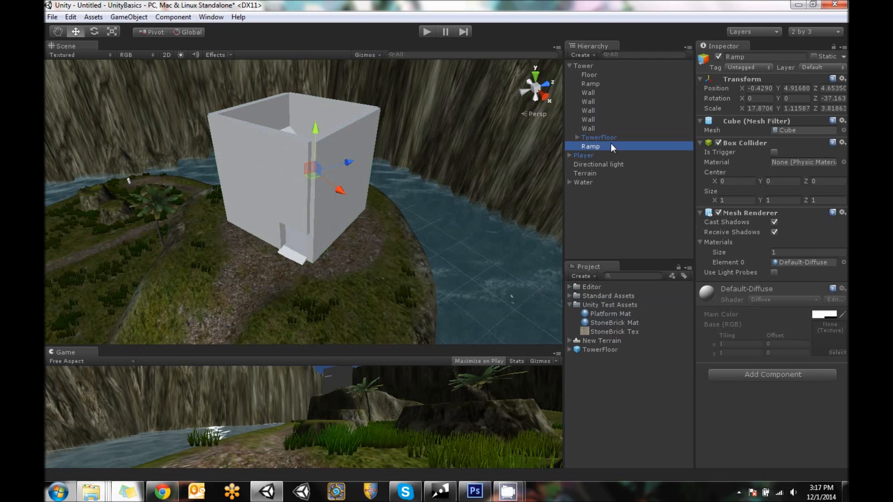
left_click(593, 128, "ctrl")
left_click(591, 119, "ctrl")
left_click(590, 110, "ctrl")
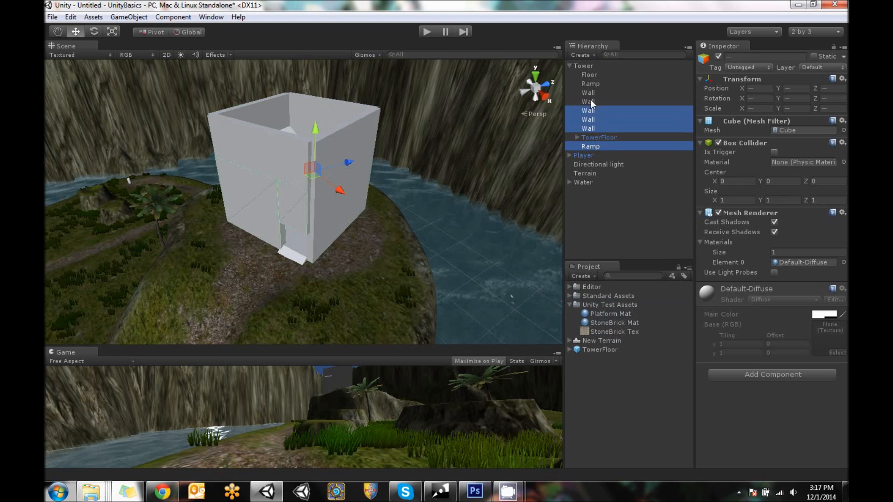
left_click(590, 101, "ctrl")
left_click(590, 93, "ctrl")
left_click(590, 83, "ctrl")
left_click(590, 74, "ctrl")
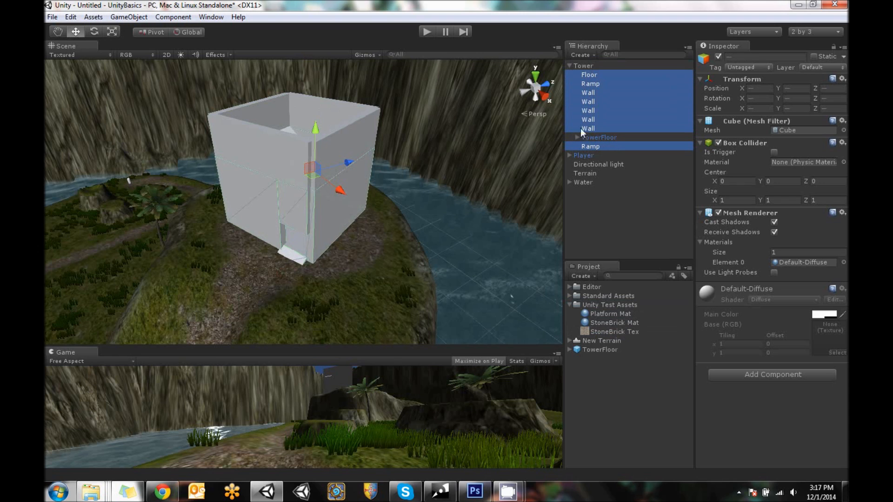
left_click(577, 137)
left_click(596, 182, "ctrl")
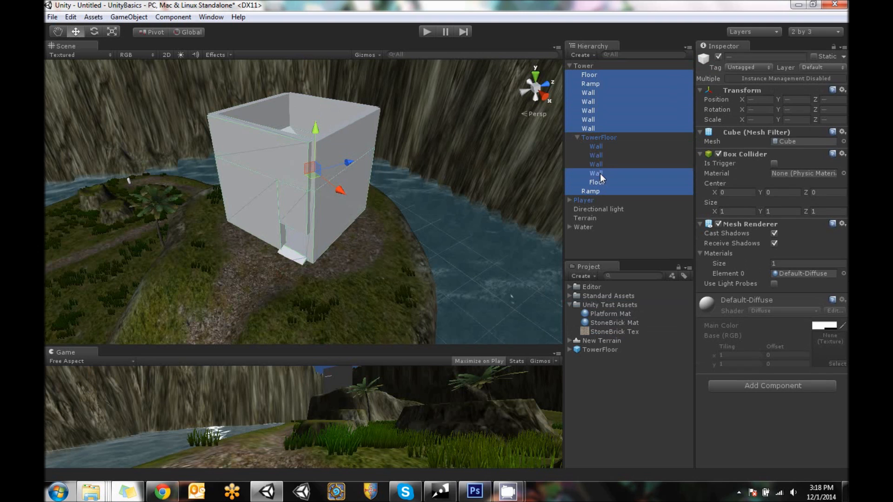
left_click(599, 173, "ctrl")
left_click(598, 164, "ctrl")
left_click(597, 155, "ctrl")
left_click(597, 146, "ctrl")
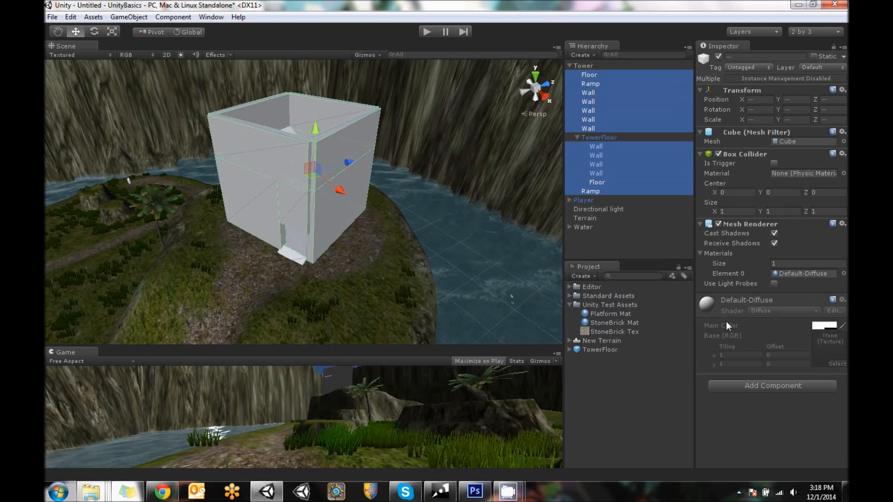
left_click_drag(606, 321, 808, 274)
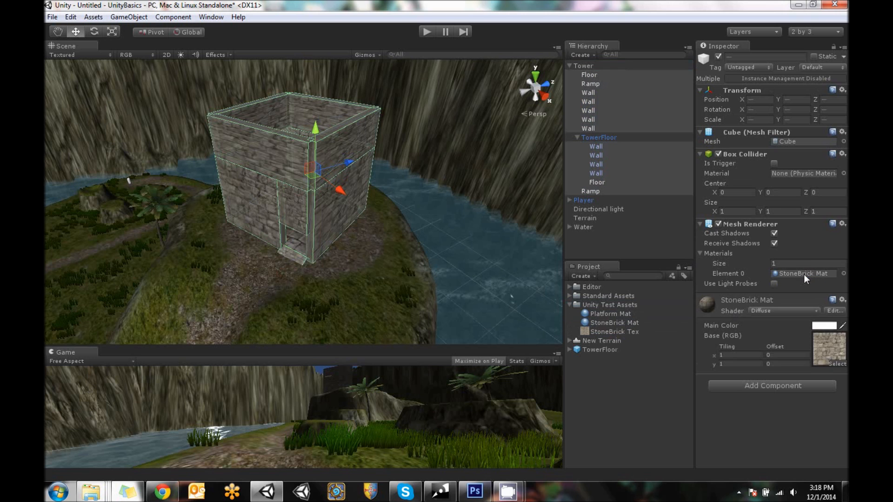
Examine how the brick texture sits on the tower's walls, floors and ramps from several angles
left_click(661, 235)
left_click_drag(419, 177, 605, 158, "alt")
left_click_drag(721, 181, 255, 171, "alt")
left_click(262, 161)
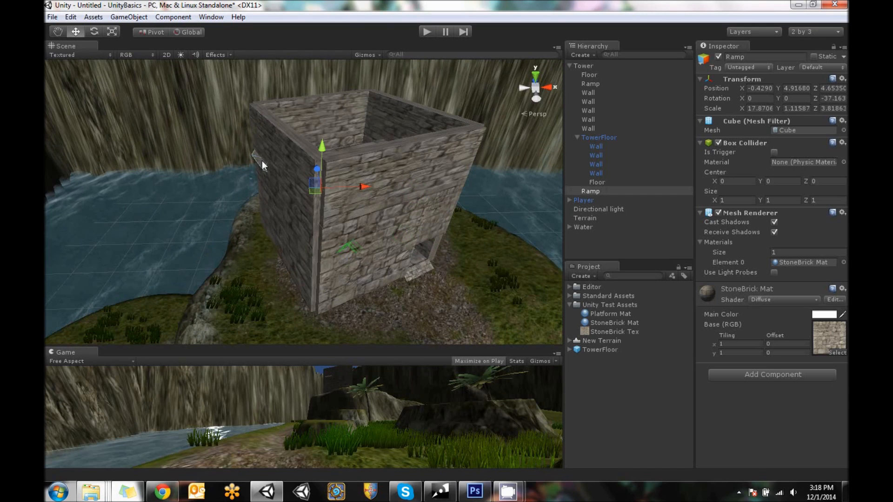
left_click_drag(500, 225, 365, 170, "alt")
left_click_drag(417, 158, 465, 280, "alt")
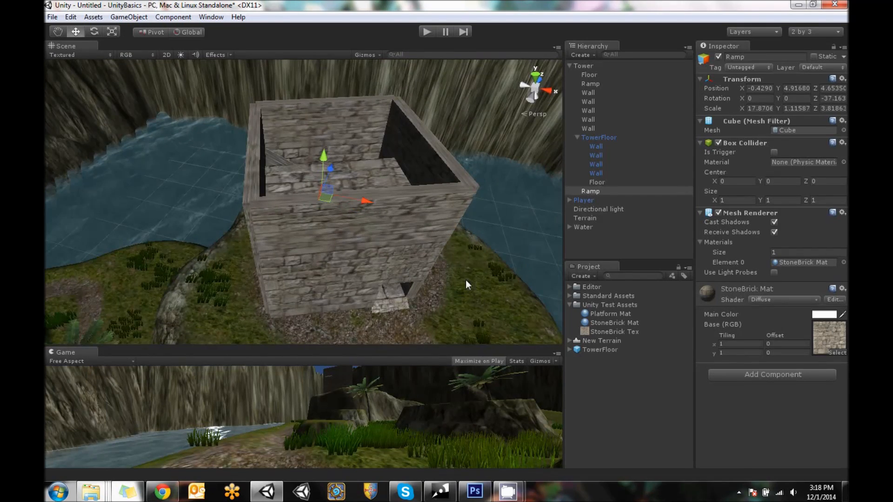
left_click_drag(127, 127, 60, 157, "alt")
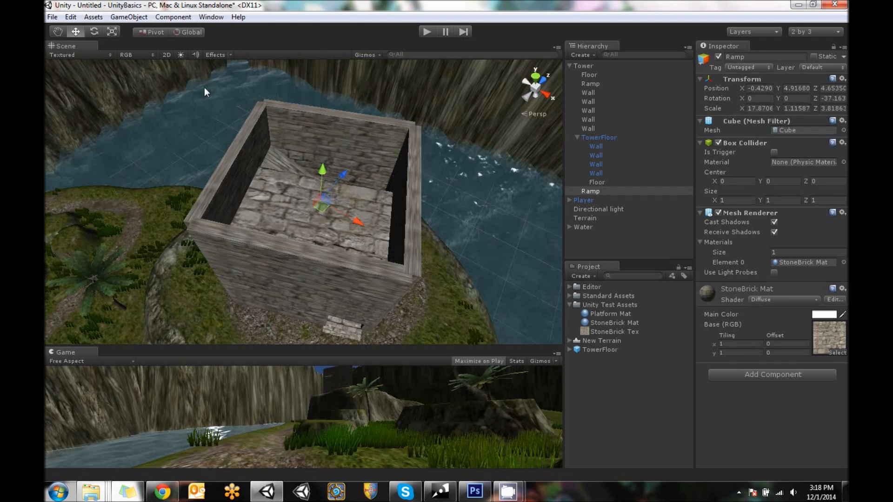
Switch the transform handles to local orientation and collapse the Tower group in the hierarchy
left_click(188, 33)
left_click_drag(418, 220, 384, 128, "alt")
left_click_drag(273, 215, 309, 327, "alt")
left_click(583, 65)
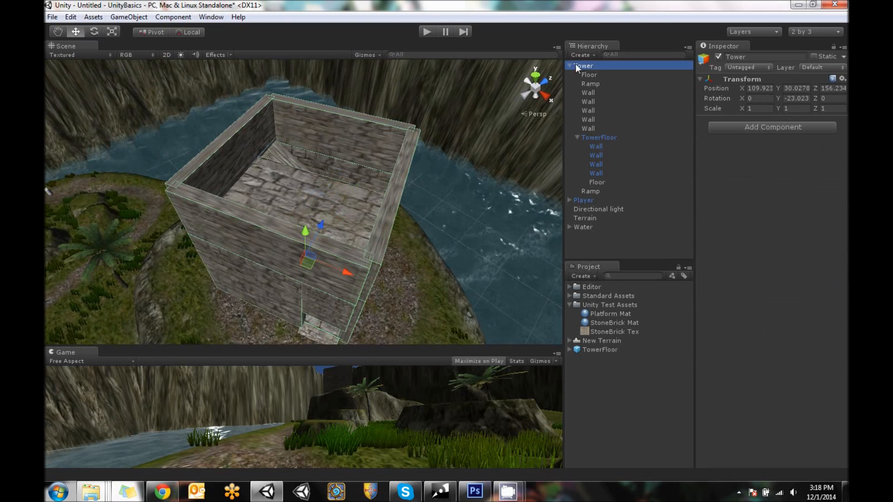
left_click(569, 66)
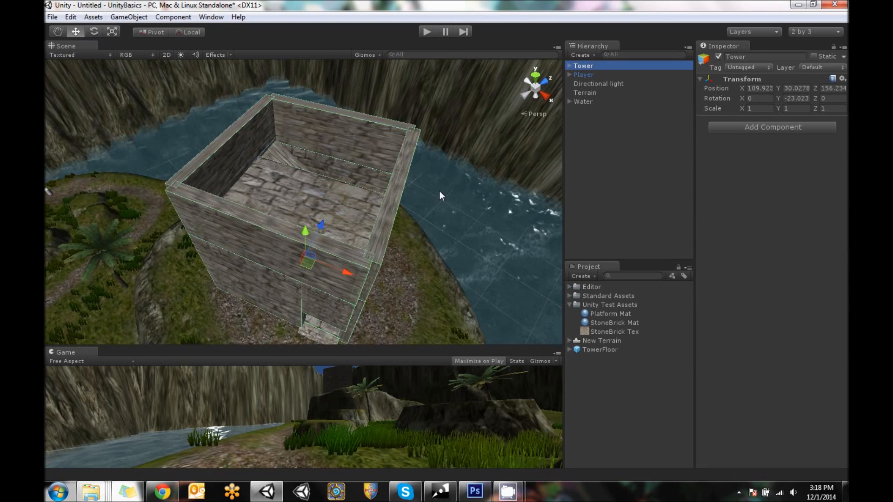
Set StoneBrick Mat's texture tiling to 2 in X and 1 in Y
left_click(623, 321)
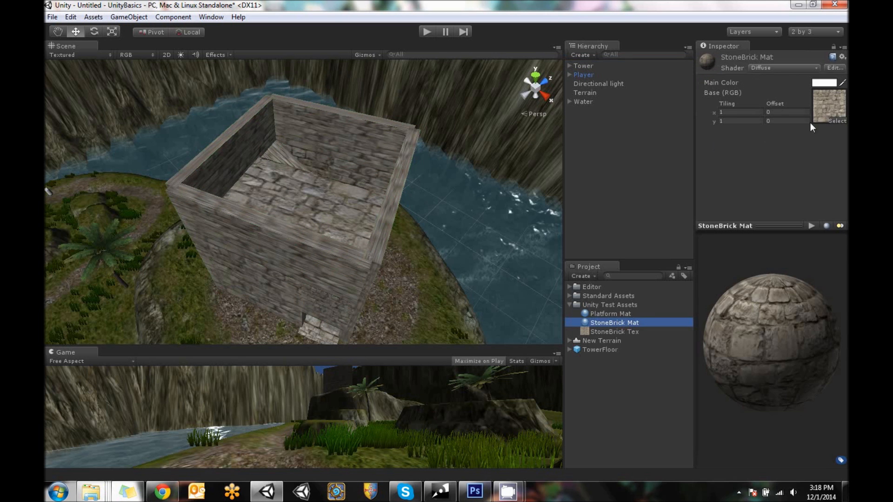
left_click(738, 111)
left_click_drag(360, 237, 379, 159, "alt")
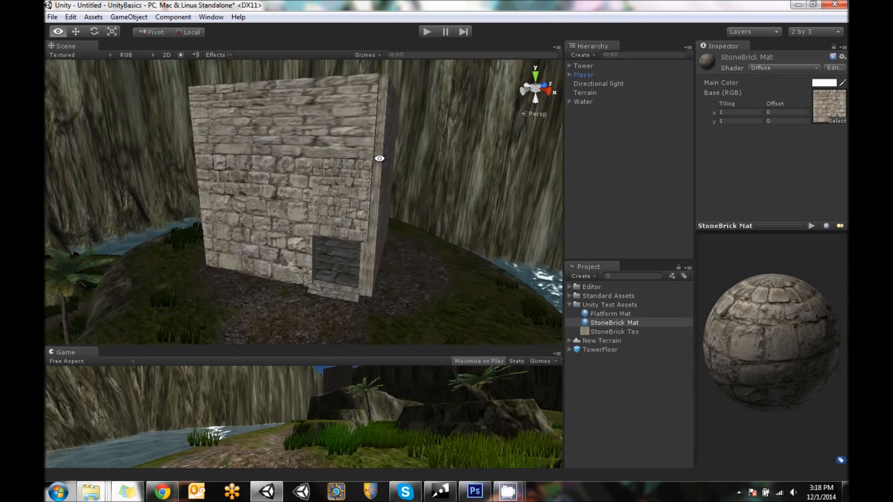
type("2")
left_click(744, 121)
type("2")
key("BackSpace")
type("1")
Import the full Skyboxes package into the project
left_click_drag(263, 262, 405, 261, "alt")
middle_click_drag(405, 261, 403, 311)
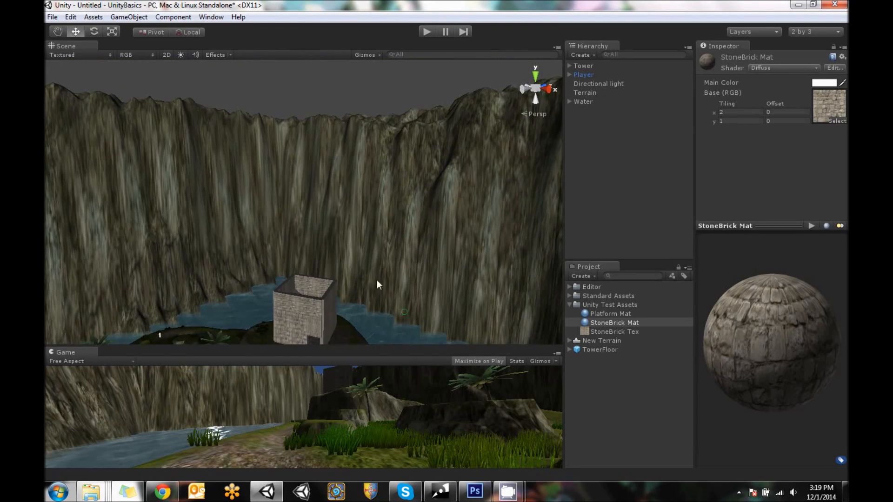
left_click_drag(402, 313, 375, 239, "alt")
middle_click_drag(387, 250, 386, 164)
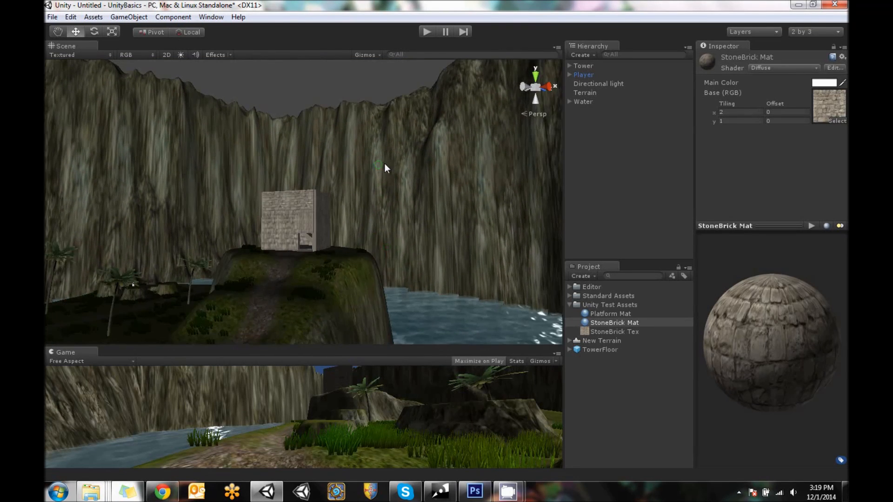
left_click_drag(386, 164, 362, 189, "alt")
left_click(649, 190)
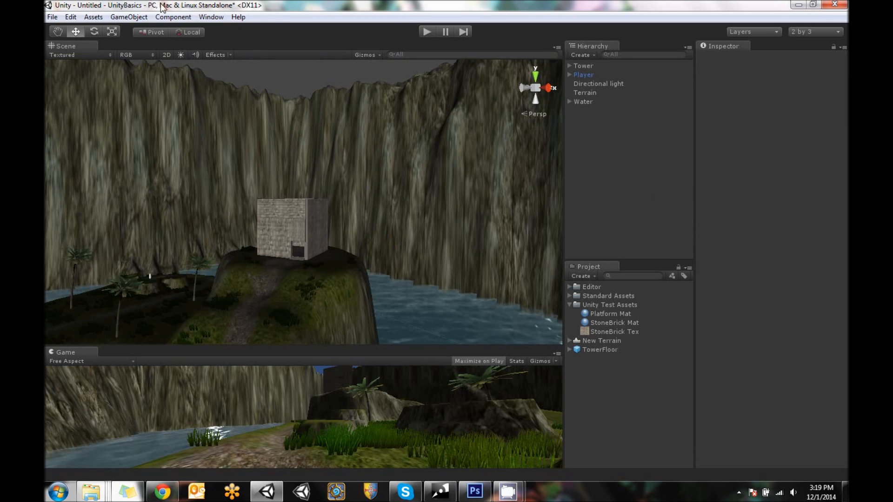
left_click(94, 17)
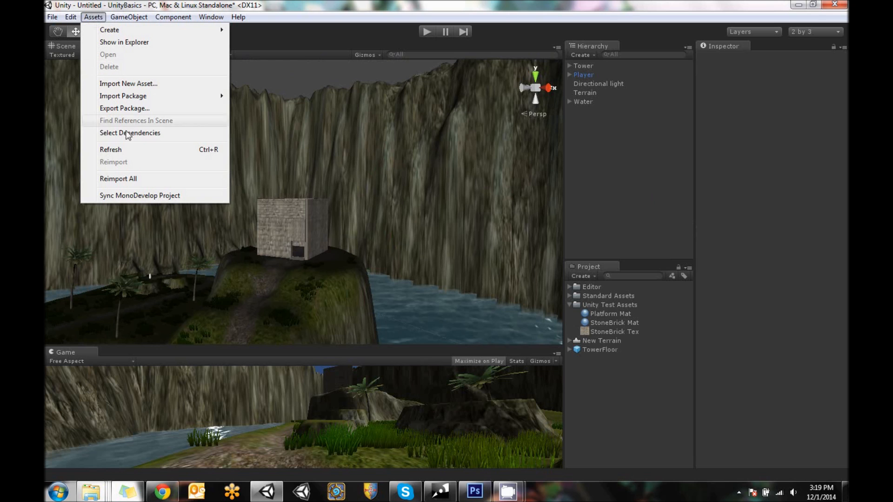
mouse_move(174, 97)
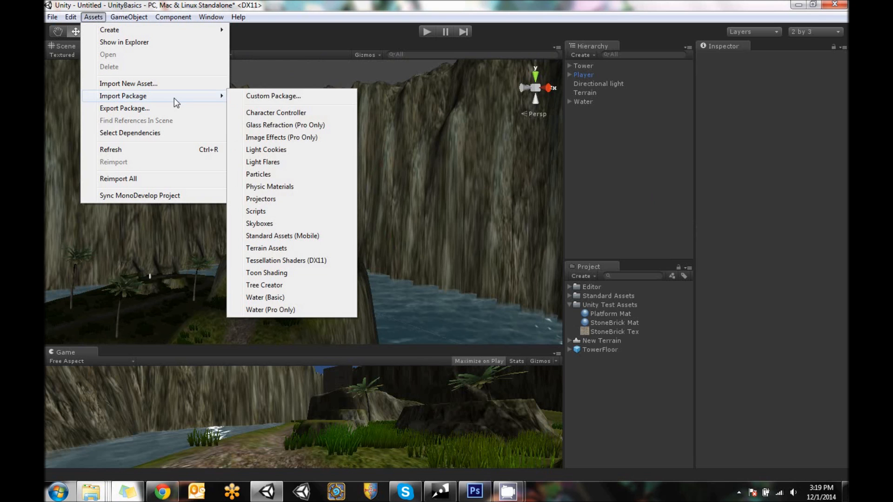
left_click(259, 224)
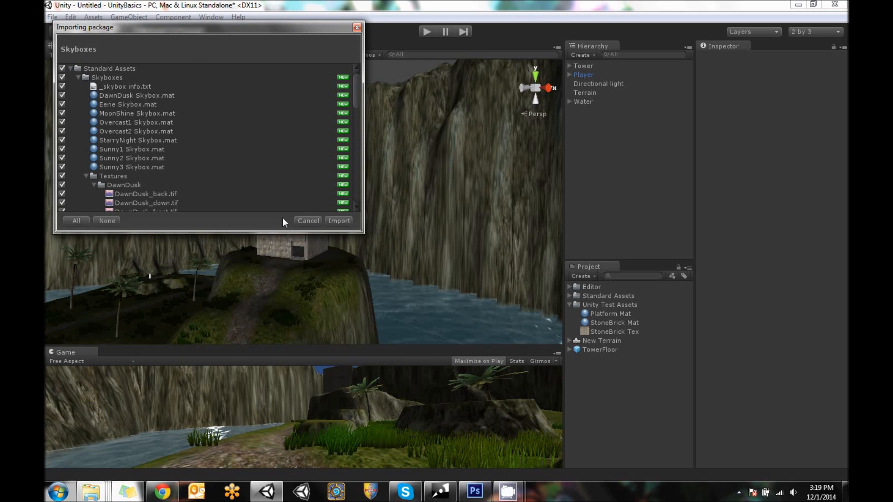
left_click(342, 222)
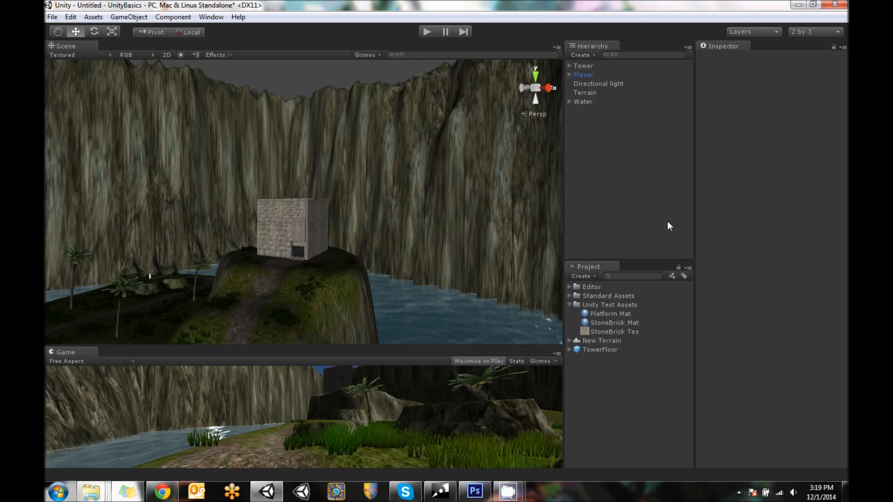
Check Standard Assets for the imported Skyboxes folder, leaving the Unity Test Assets and Standard Assets folders collapsed
left_click(569, 305)
left_click(569, 296)
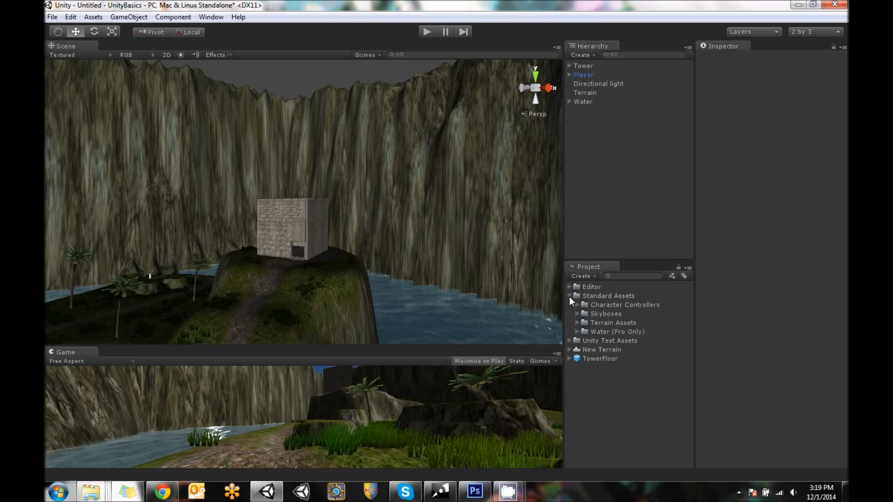
left_click(570, 296)
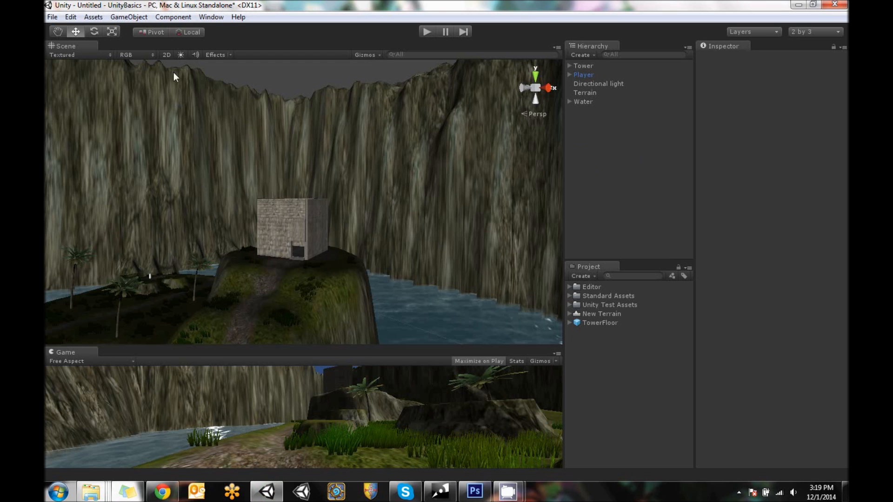
Open the scene's Render Settings
left_click(70, 16)
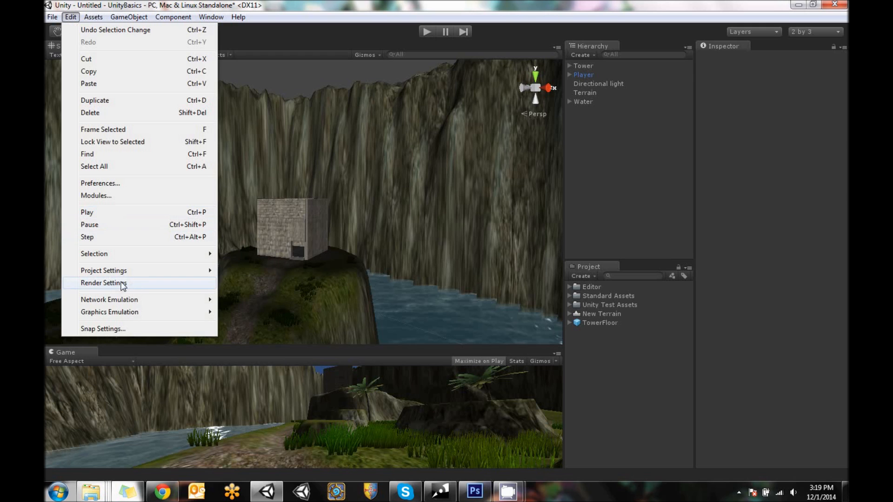
left_click(103, 283)
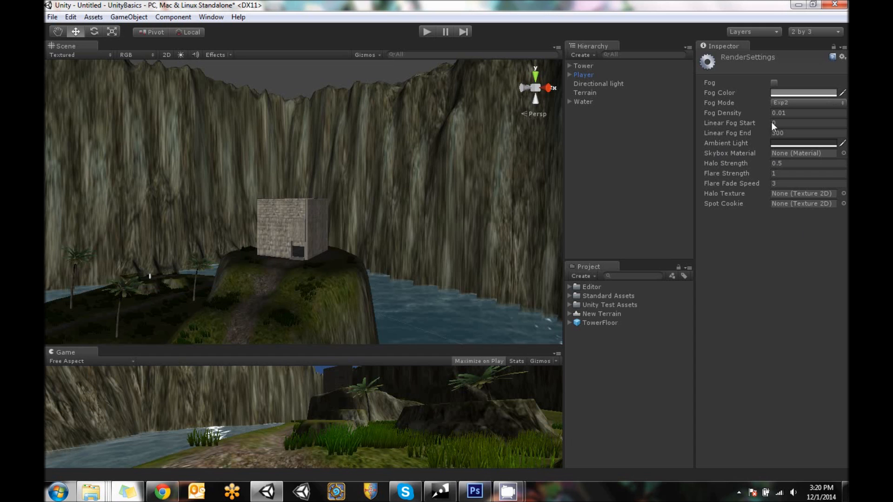
key("alt")
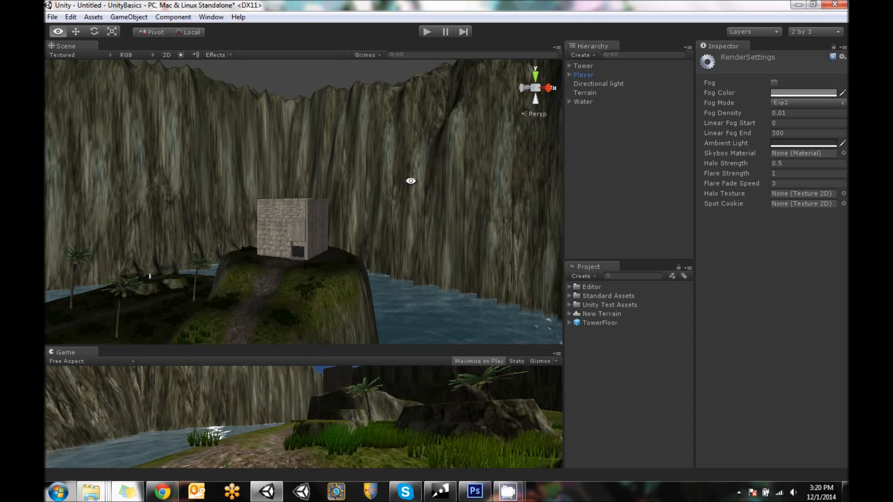
left_click_drag(410, 181, 416, 158, "alt")
middle_click_drag(420, 153, 422, 184, "alt")
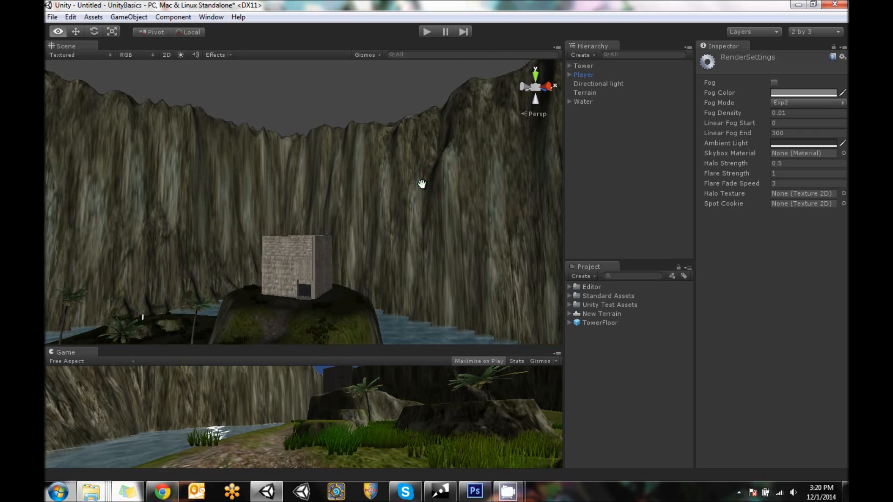
Set the ambient light to a pale olive color of about RGB 159, 165, 121
left_click(808, 144)
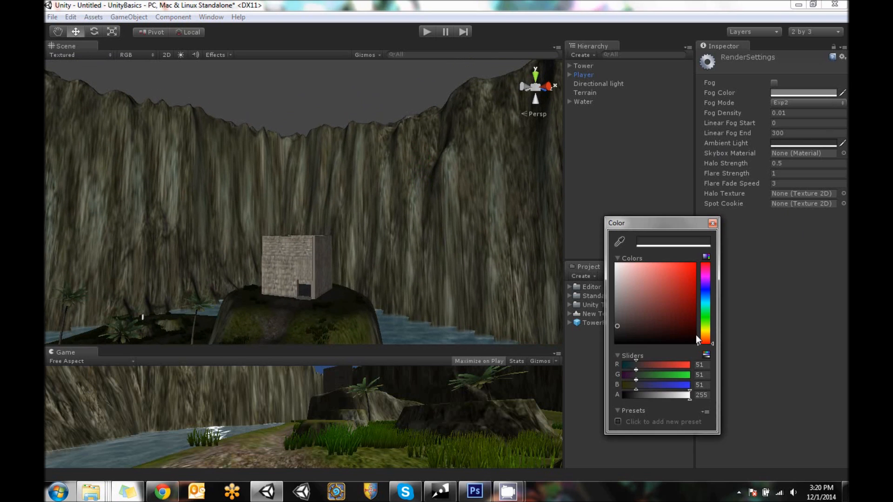
mouse_move(705, 305)
left_mouse_down()
mouse_move(707, 287)
mouse_move(709, 298)
left_mouse_up()
left_click_drag(628, 320, 639, 307)
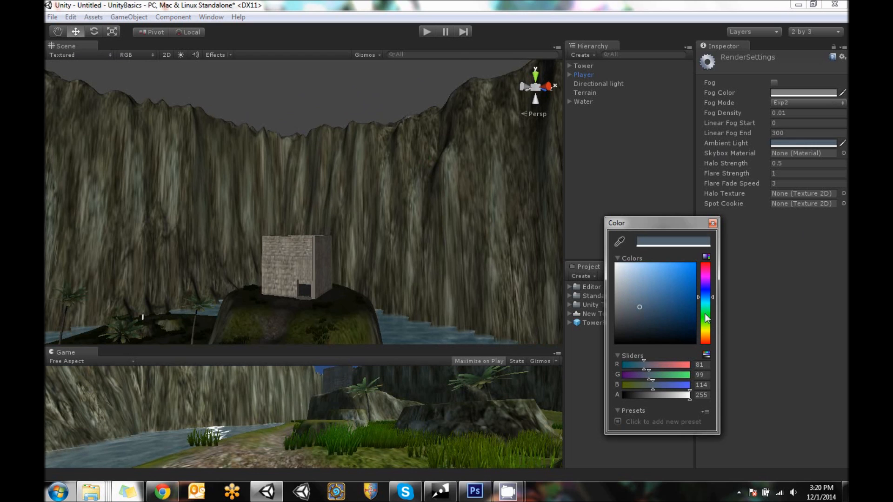
left_click_drag(708, 321, 707, 330)
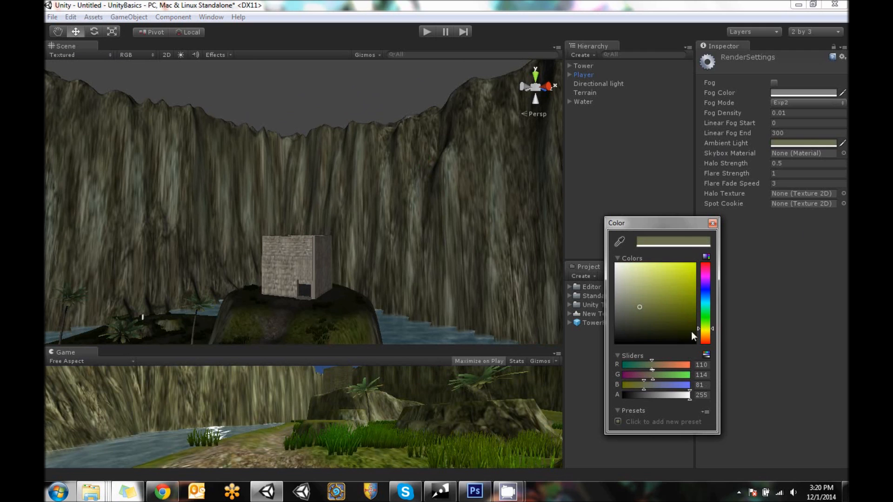
left_click(638, 292)
left_click_drag(637, 292, 635, 294)
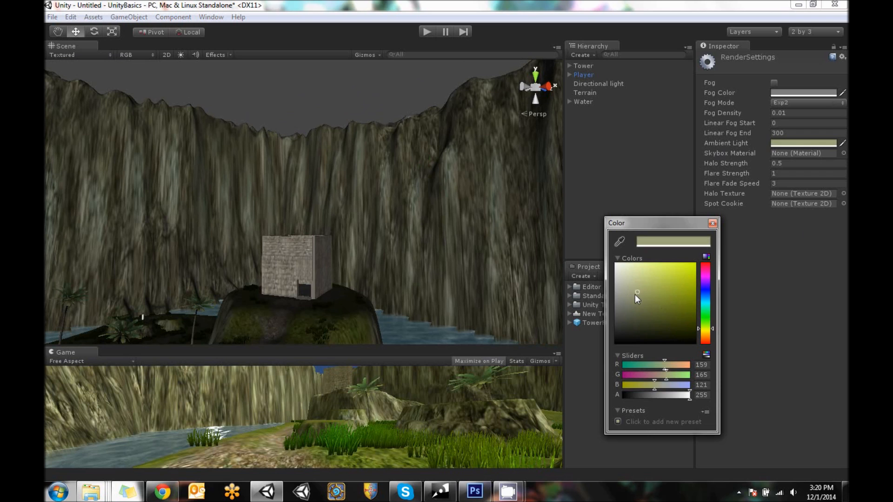
left_click(712, 224)
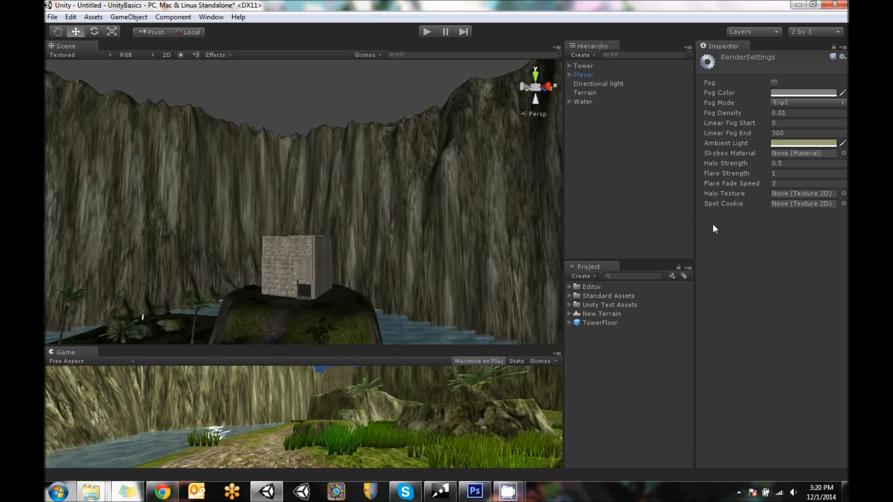
Enable fog and set its color to an olive brown of RGB 114, 112, 83
left_click(773, 82)
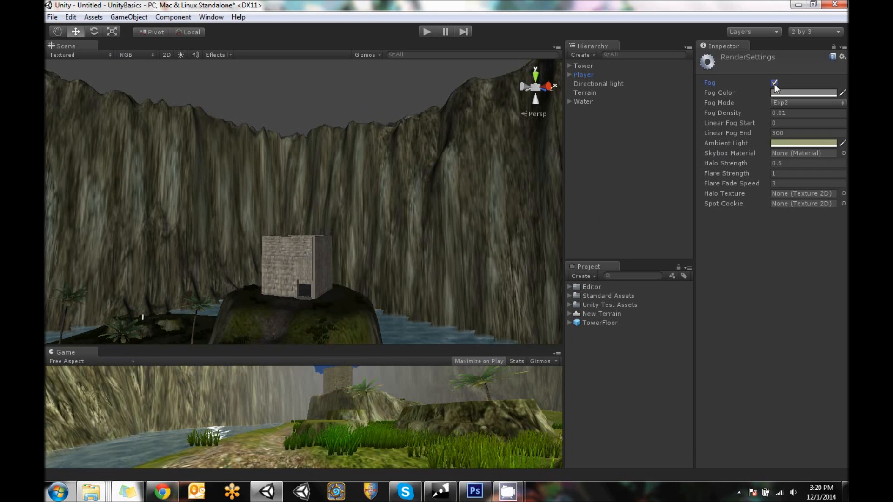
left_click(793, 93)
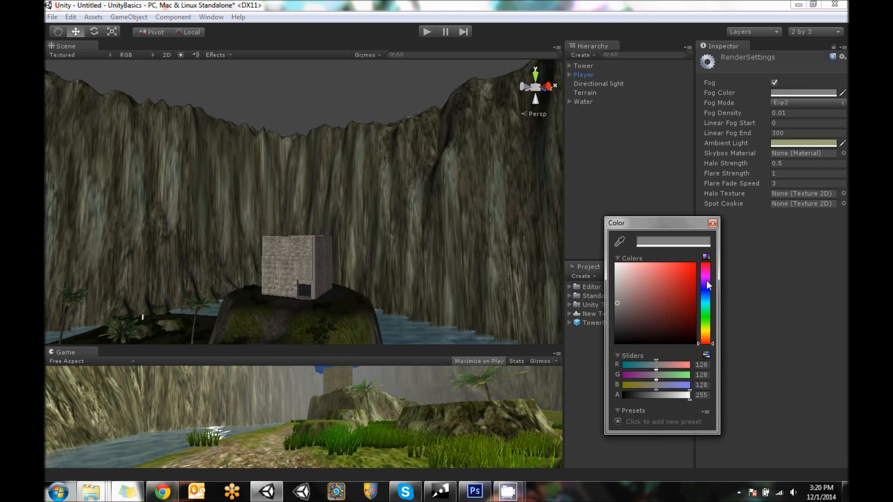
left_click_drag(621, 311, 625, 303)
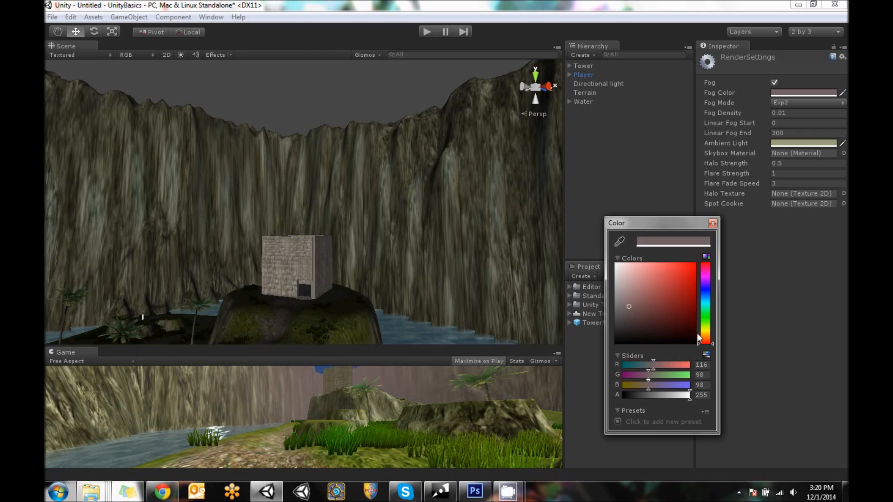
left_click(704, 332)
left_click(633, 312)
left_click(637, 307)
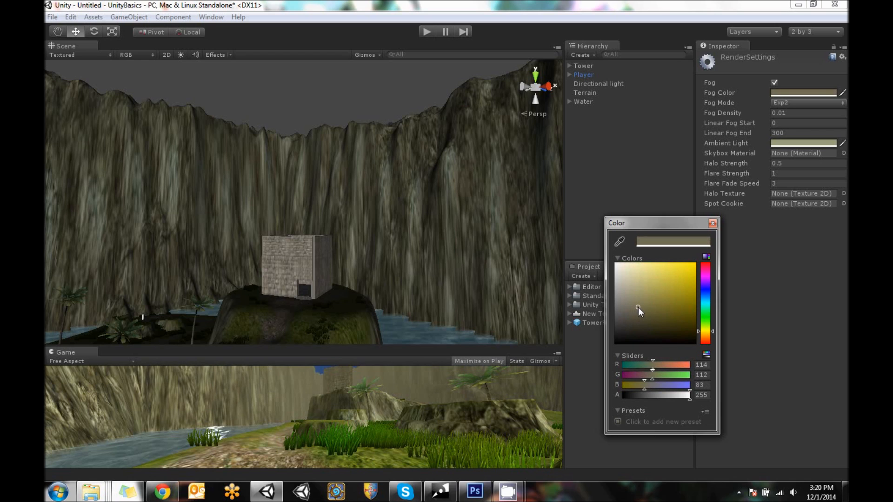
left_click(712, 223)
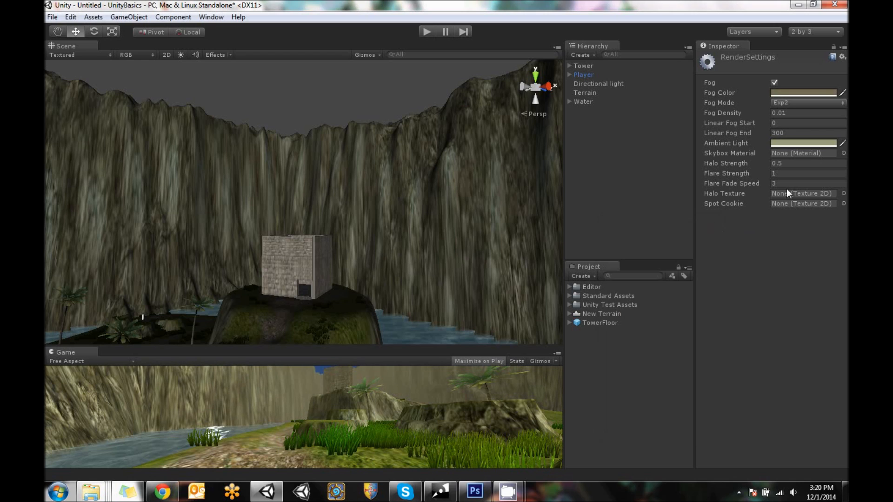
Assign Eerie Skybox as the skybox material and turn on effects in the Scene view to preview it
left_click(843, 153)
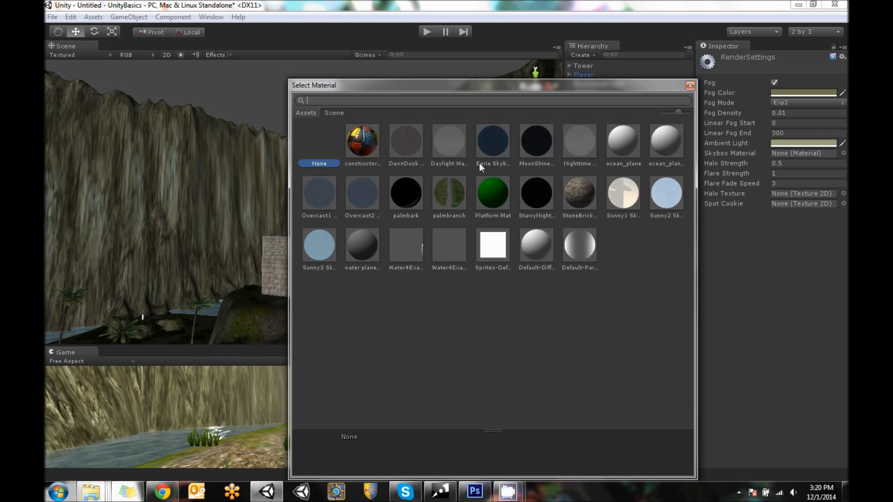
left_click(488, 141)
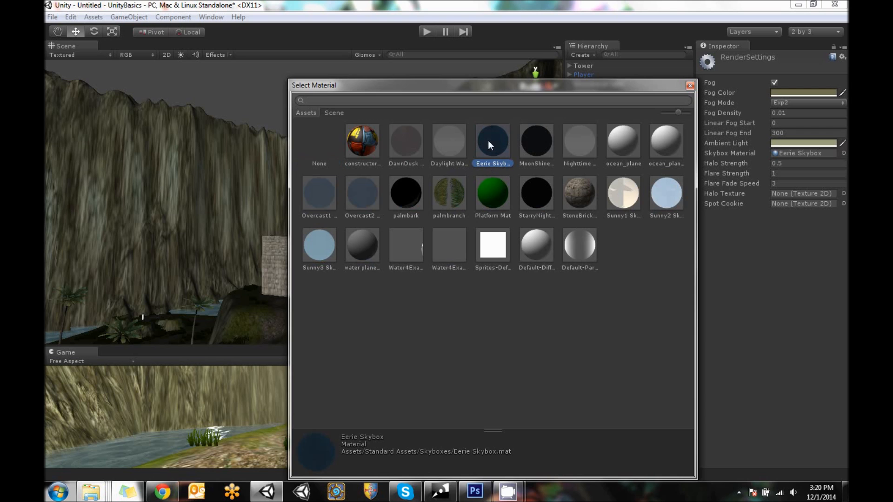
left_click_drag(447, 86, 690, 197)
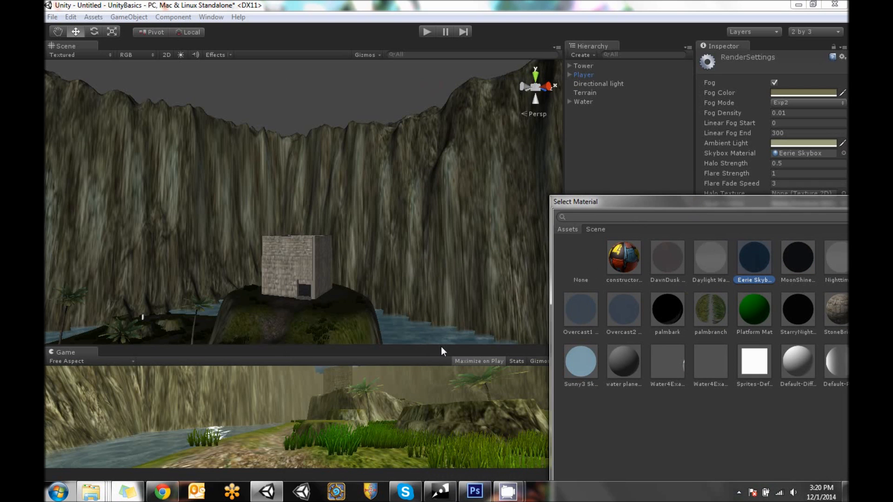
left_click(440, 347)
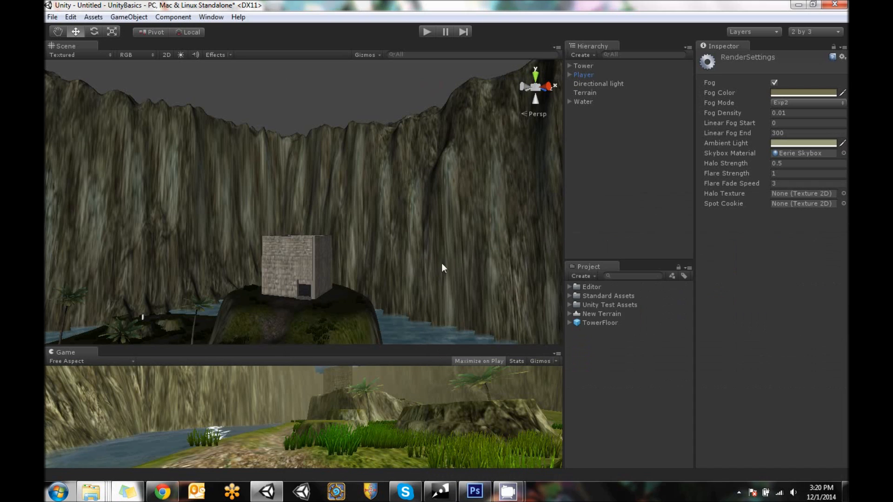
left_click(214, 55)
left_click_drag(423, 231, 434, 216, "alt")
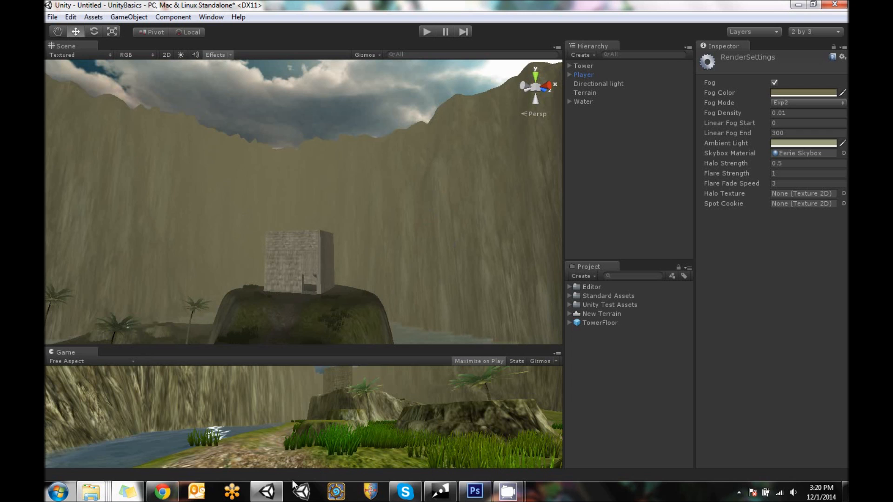
Try the MoonShine and Overcast2 skyboxes, and set the skybox material to Overcast1 Skybox
left_click(843, 153)
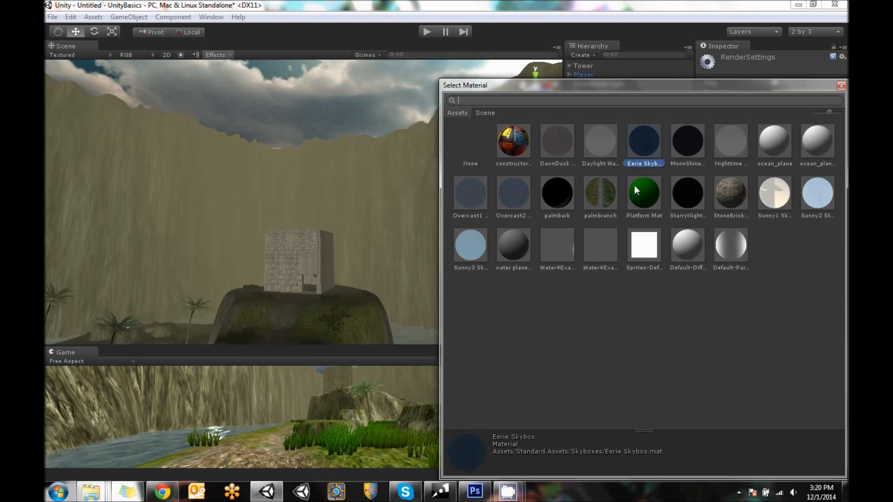
left_click(734, 146)
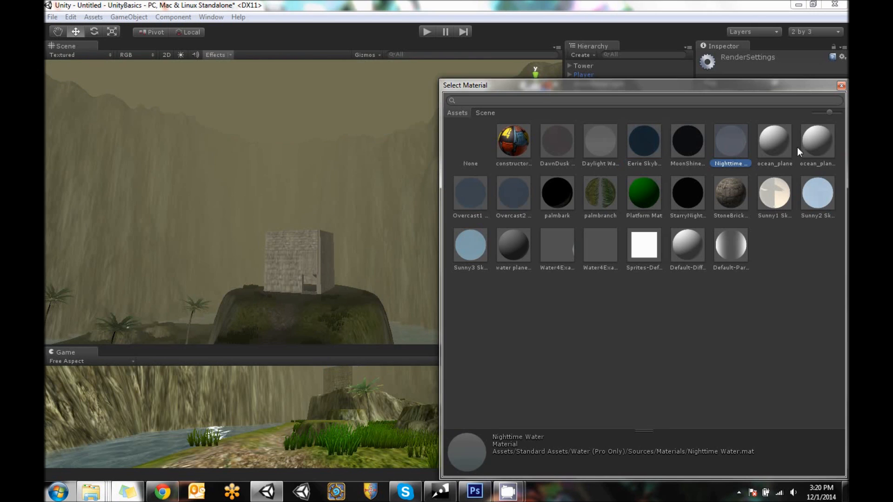
left_click(683, 148)
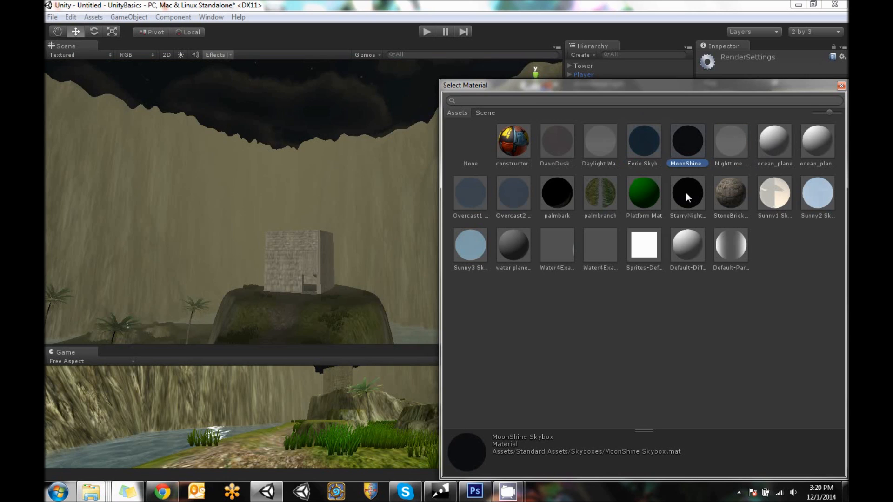
left_click(465, 182)
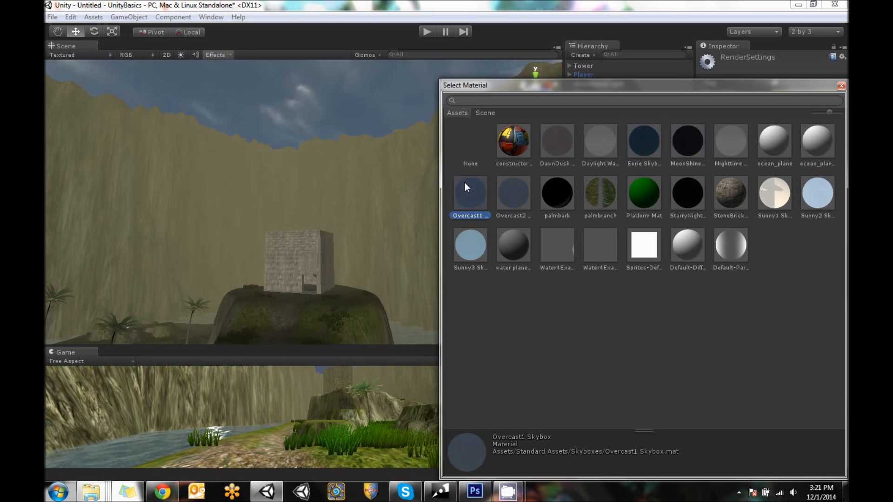
left_click(514, 186)
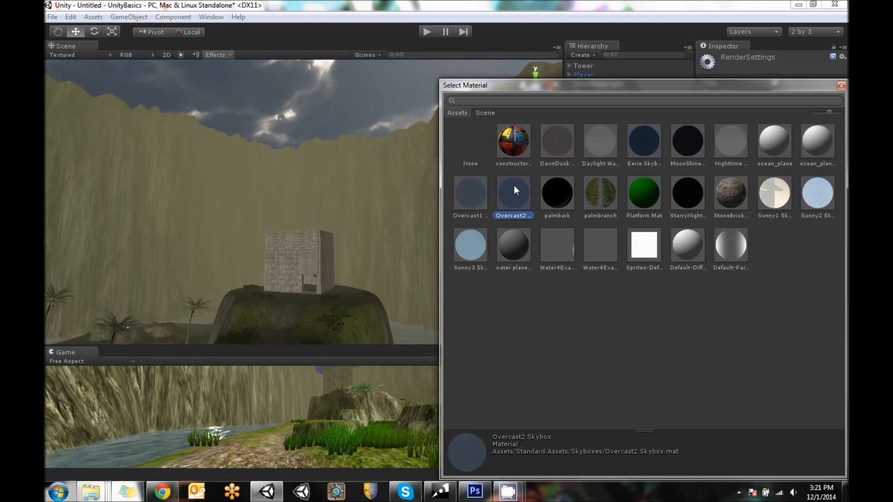
left_click(483, 197)
double_click(467, 192)
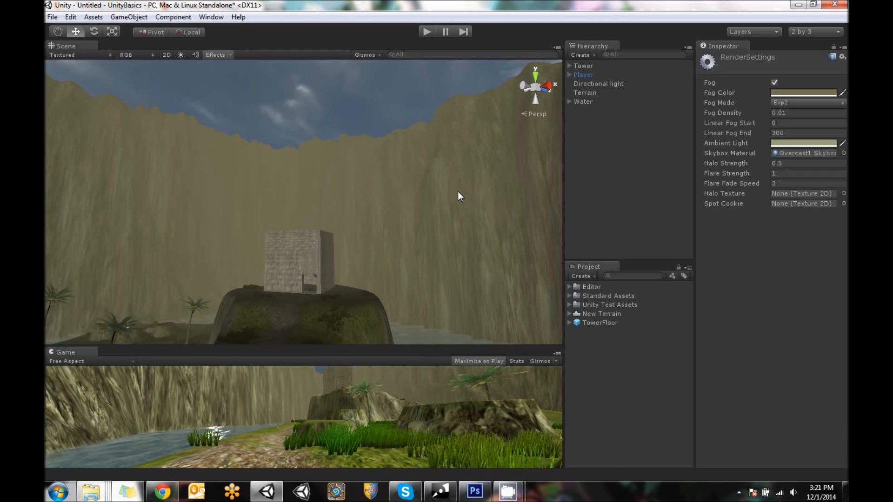
Change the fog color to a grayish green of RGB 135, 141, 121
left_click(807, 94)
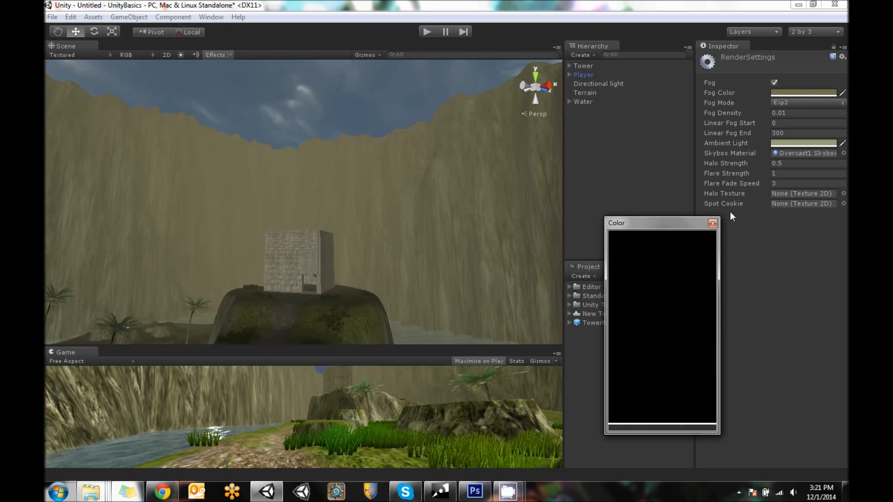
left_click(754, 199)
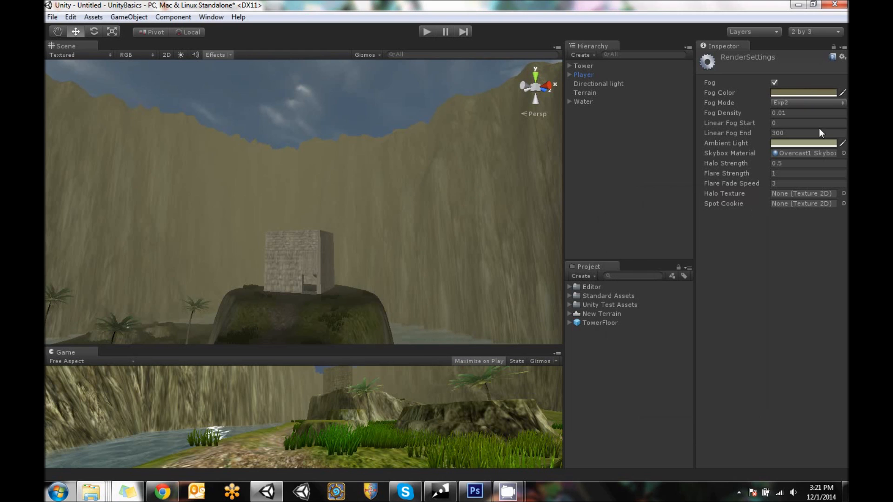
left_click(829, 95)
mouse_move(740, 281)
left_mouse_down()
mouse_move(741, 274)
mouse_move(743, 301)
left_mouse_up()
mouse_move(668, 272)
left_mouse_down()
mouse_move(660, 268)
mouse_move(665, 274)
left_mouse_up()
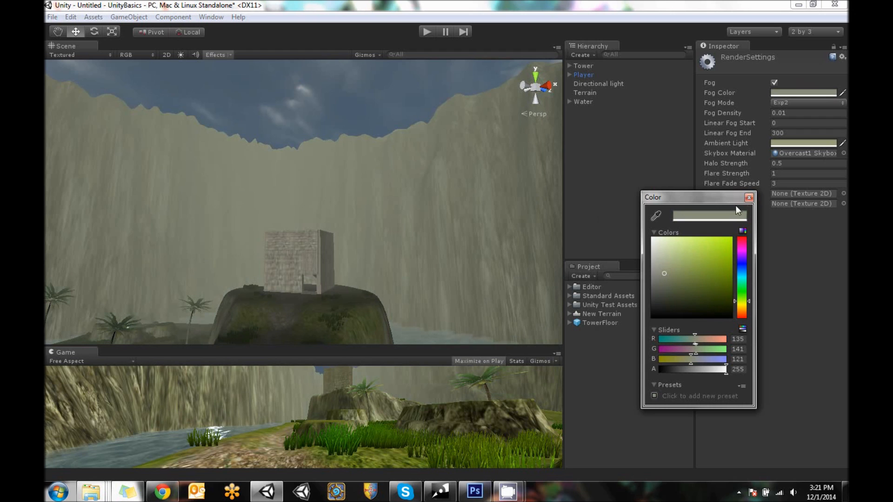
left_click(752, 198)
Inspect the foggy island and tower in the Scene view, and turn off the view's effects
left_click_drag(395, 159, 358, 214, "alt")
middle_click_drag(413, 211, 487, 133)
left_click_drag(346, 184, 392, 251, "alt")
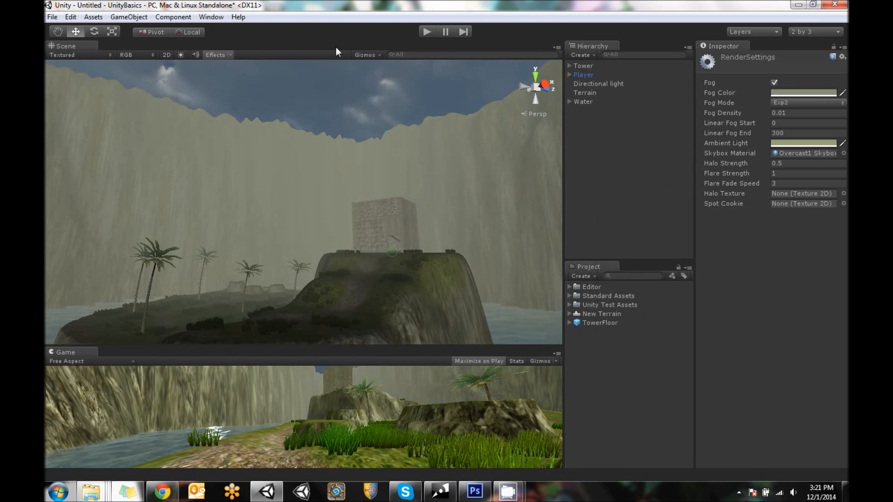
left_click(215, 55)
left_click_drag(296, 170, 378, 228, "alt")
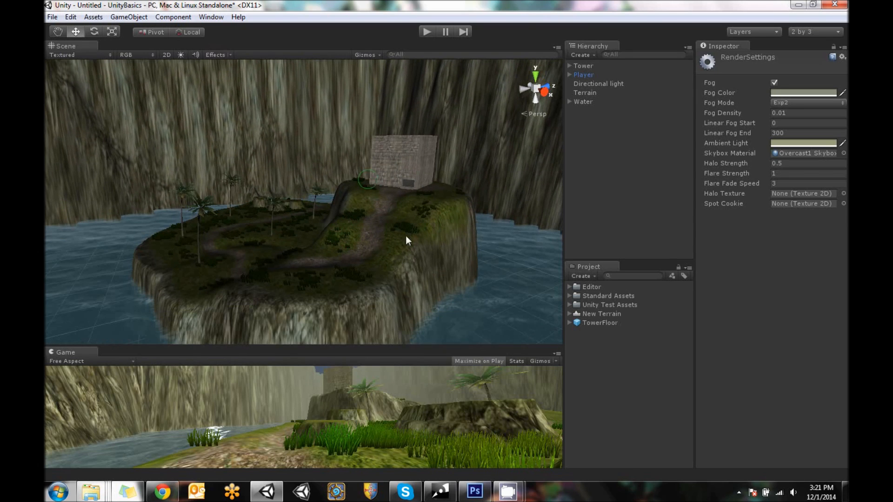
Play-test the scene and walk from the shoreline over the mossy rocks and through the palms, viewing the fog and skybox
left_click(427, 31)
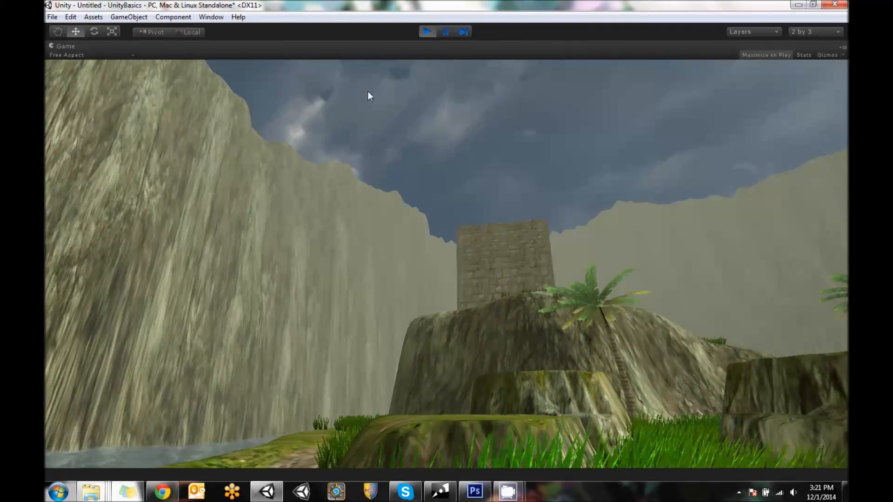
key("w")
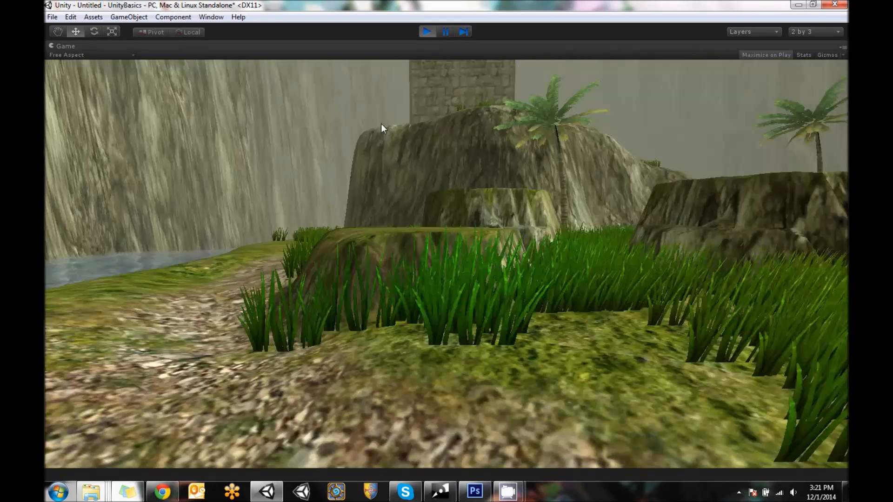
key("w")
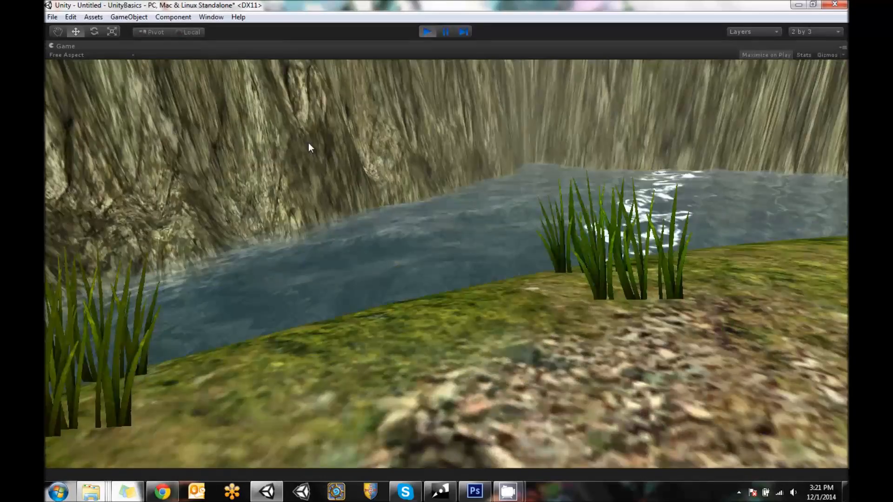
key("w")
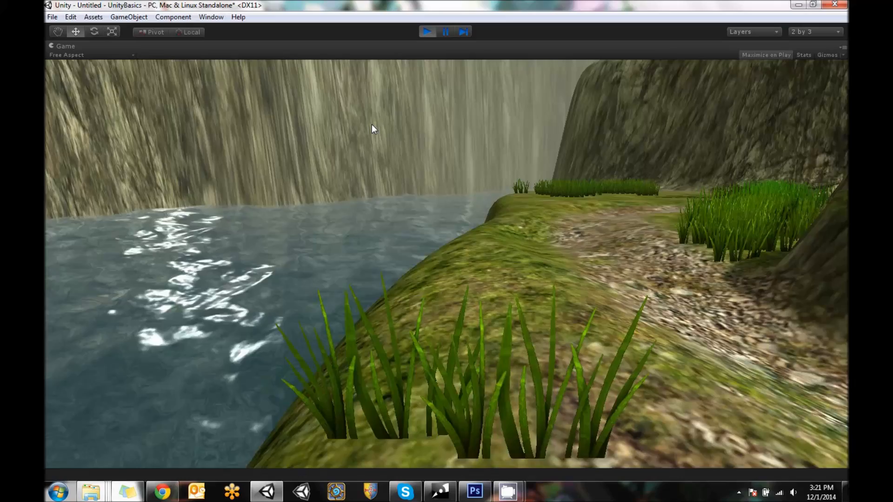
key("w")
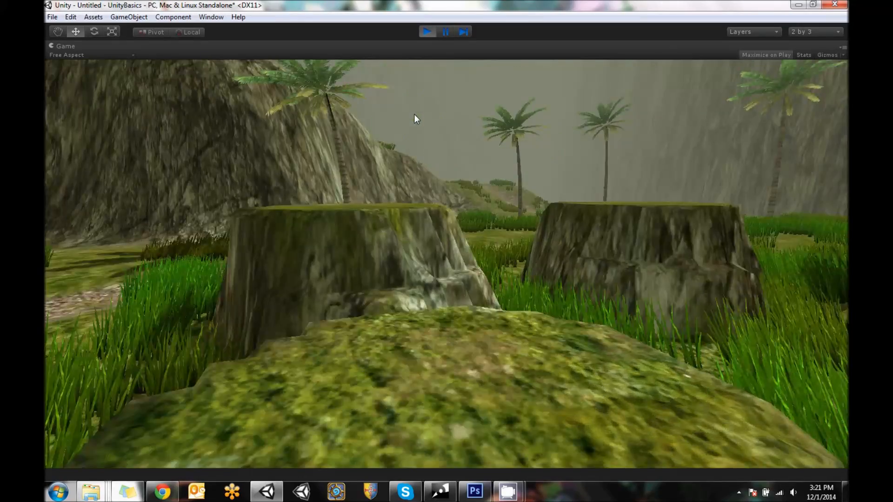
key("w")
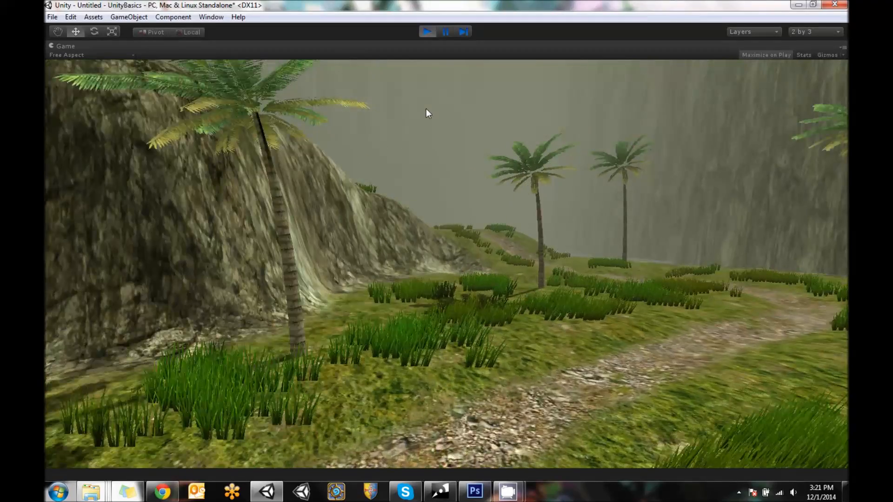
key("w")
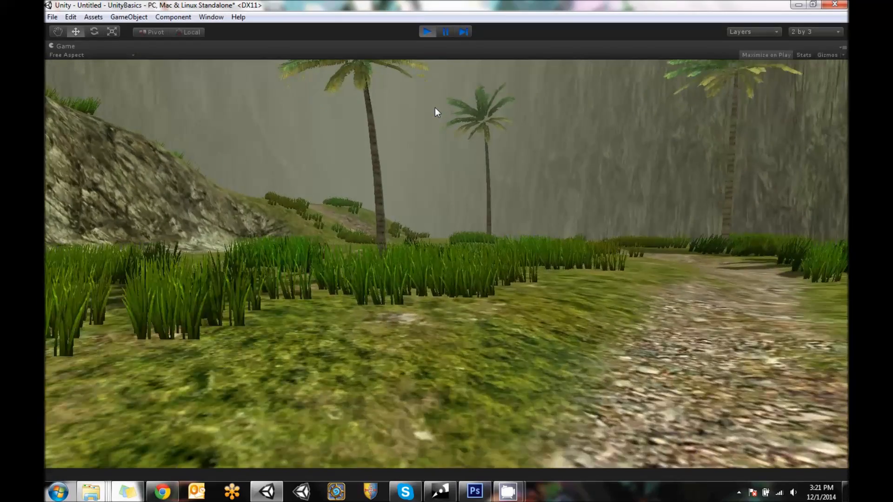
key("w")
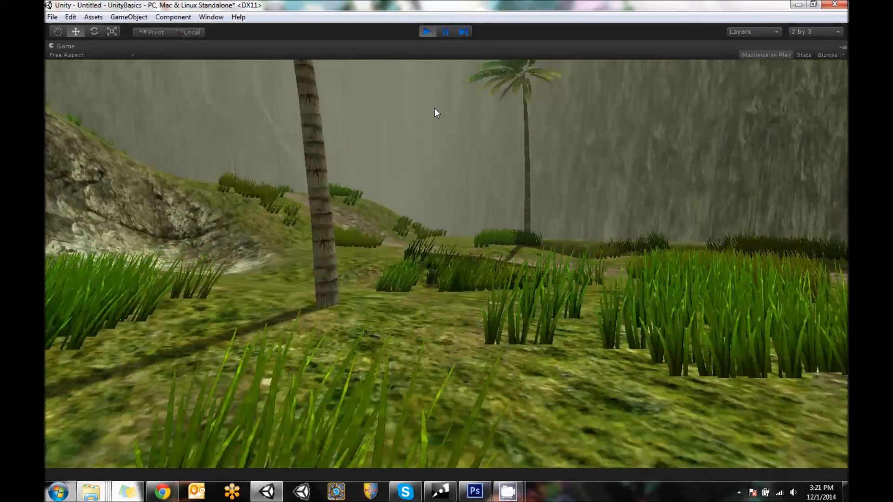
Walk up the grassy hillside and follow the gravel path to the tower's doorway
key("w")
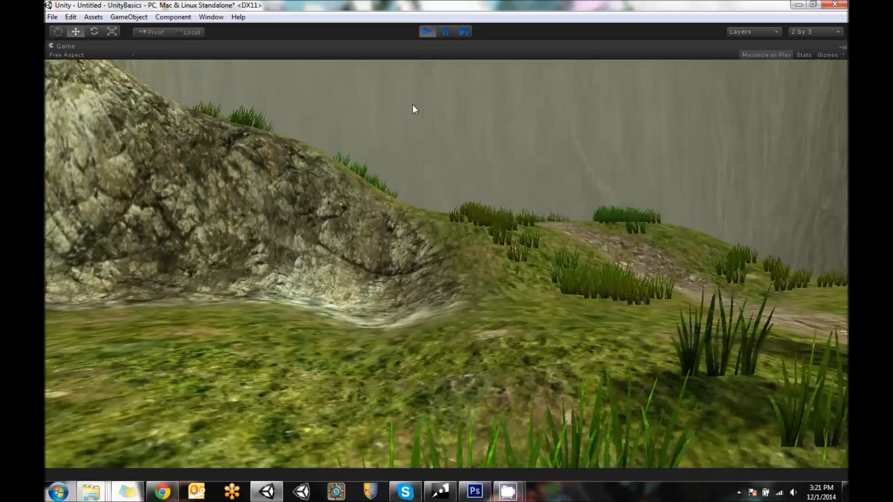
key("w")
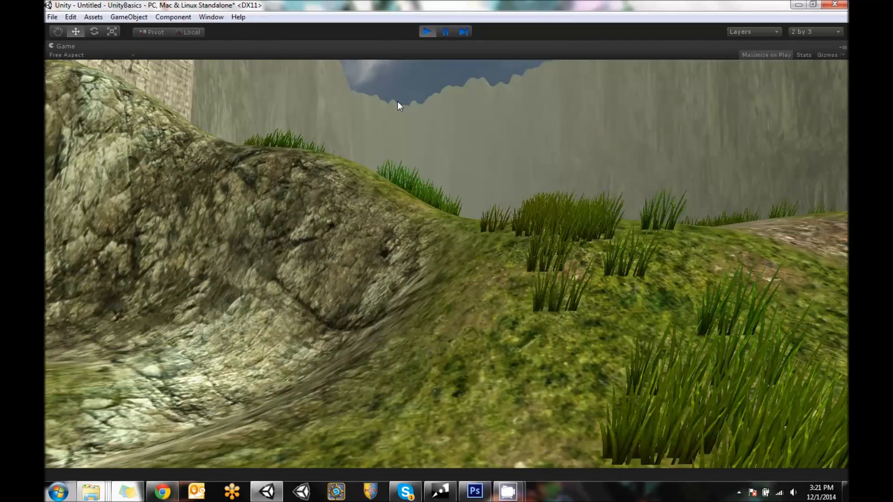
key("w")
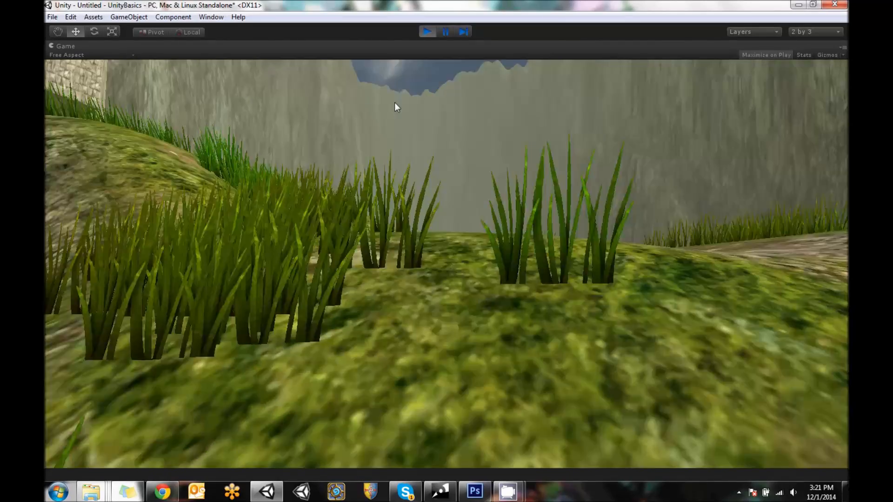
key("w")
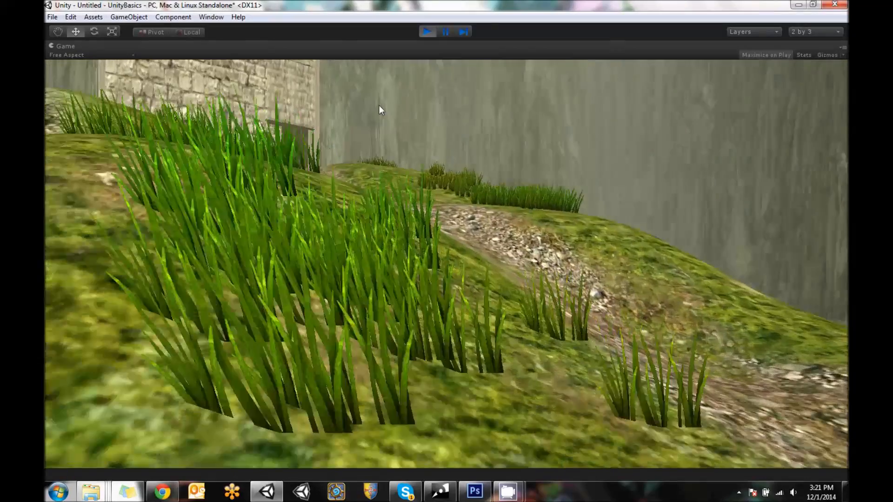
key("w")
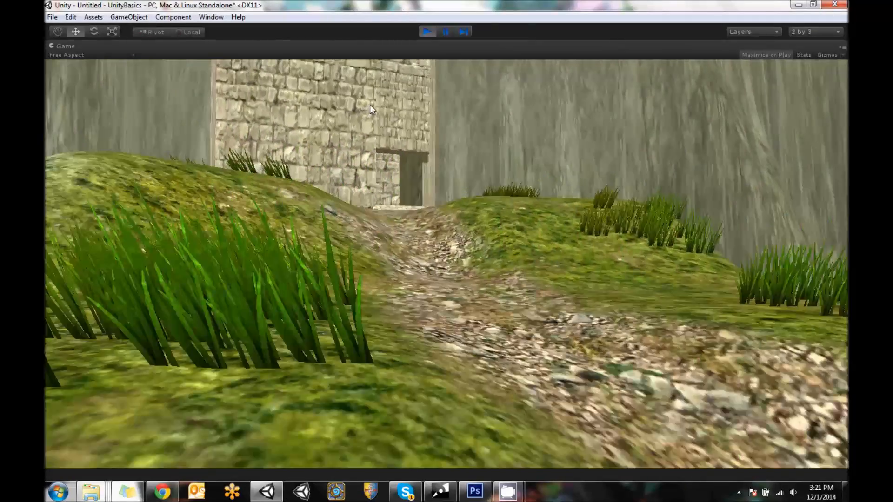
key("w")
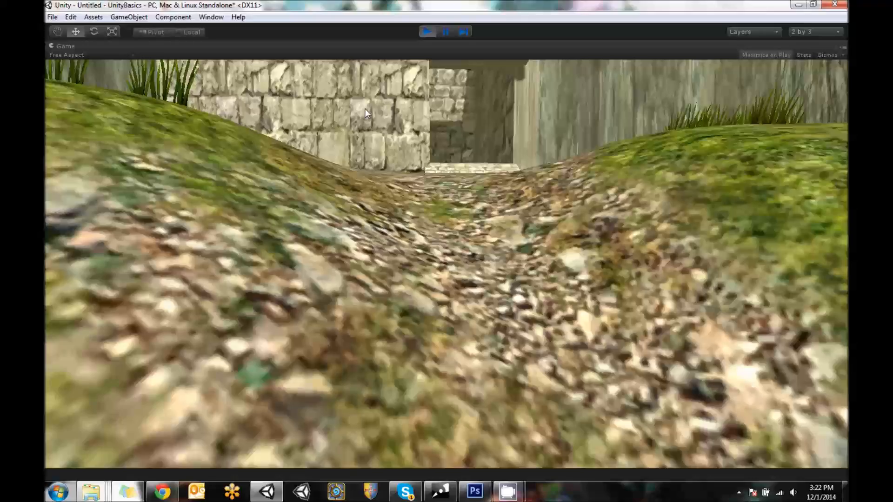
key("w")
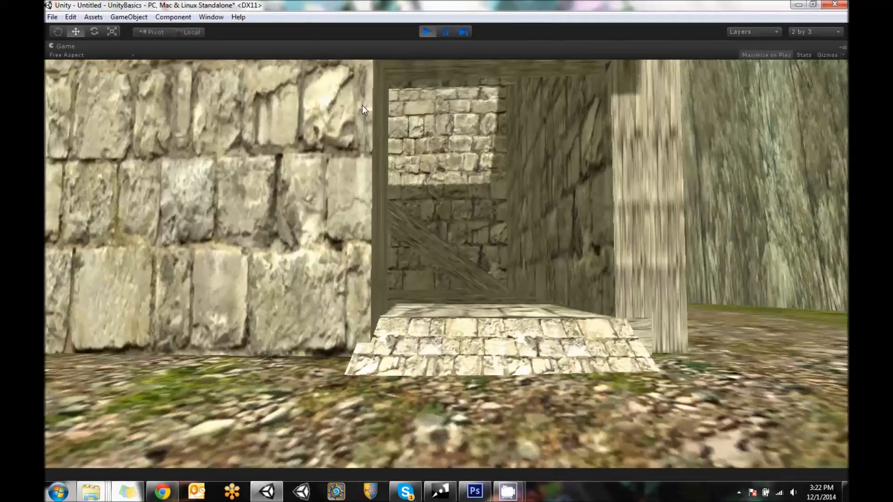
Enter the tower and climb its interior ramps up to the open top floor
key("w")
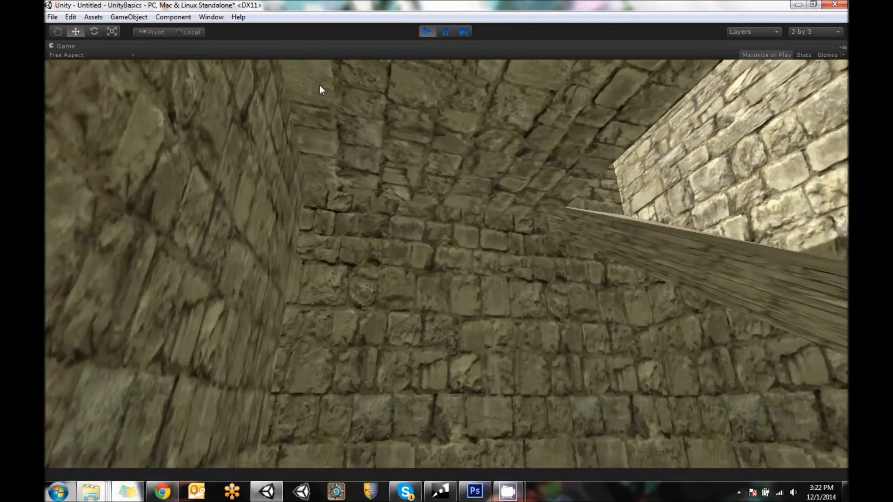
key("w")
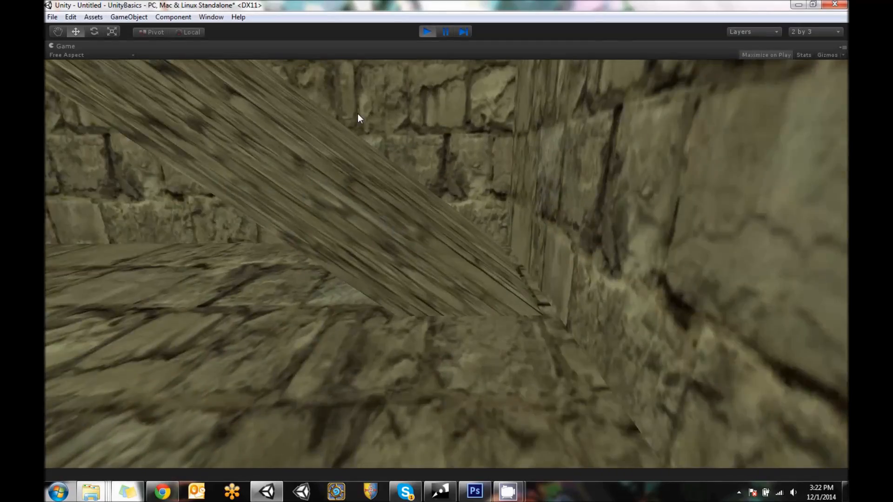
key("w")
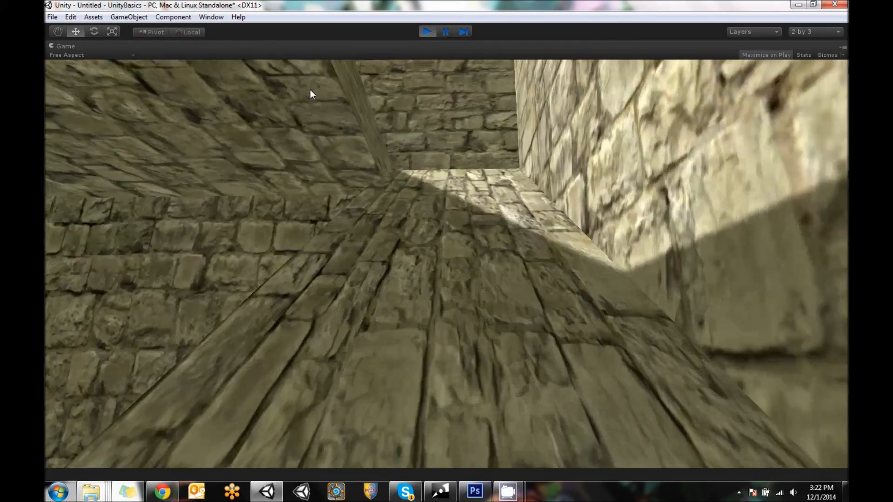
key("w")
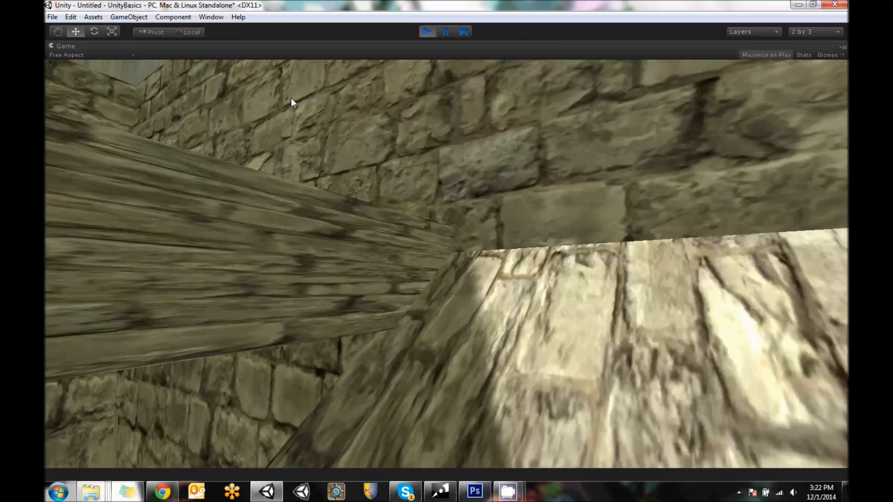
key("w")
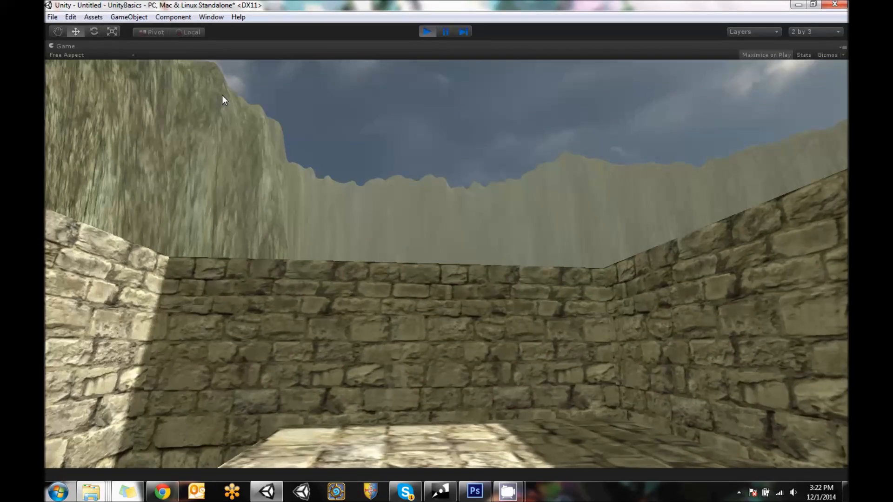
Look around the tower's walled top floor, and descend the ramps to leave through the ground-floor doorway
key("w")
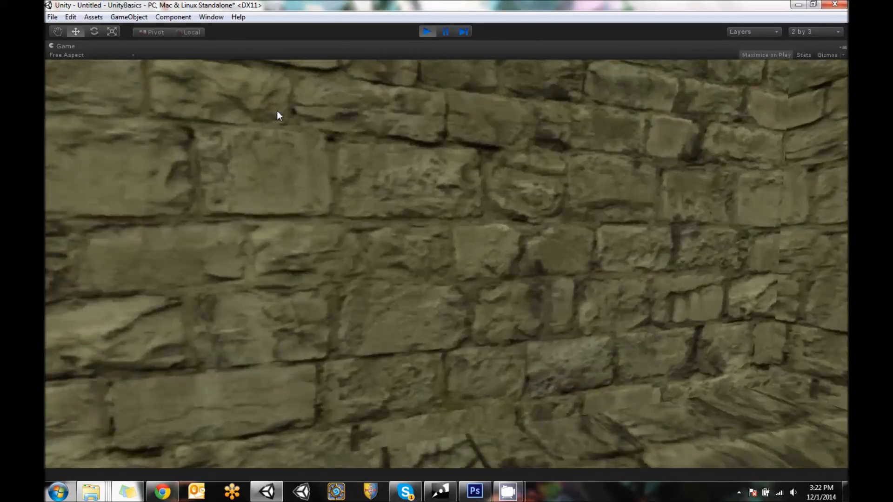
key("s")
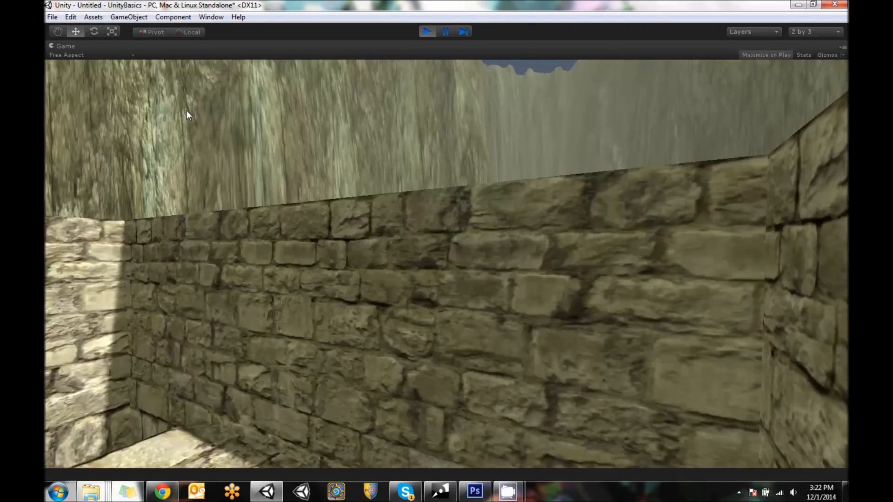
key("w")
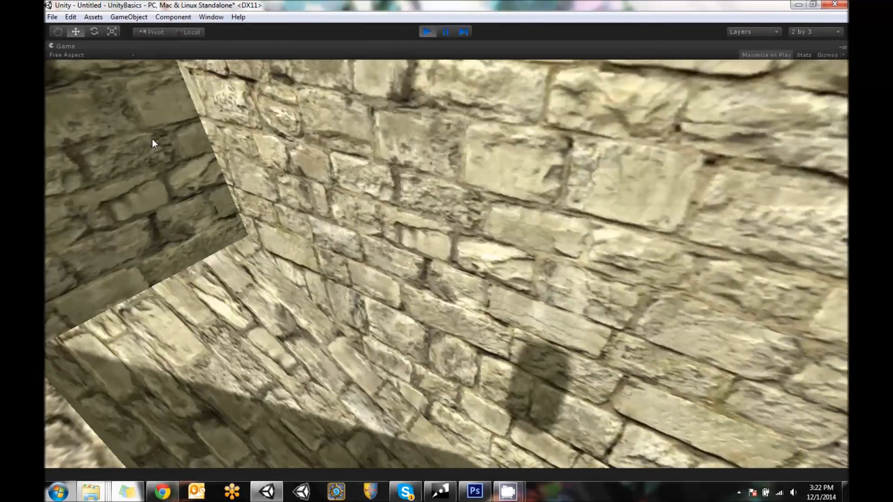
key("w")
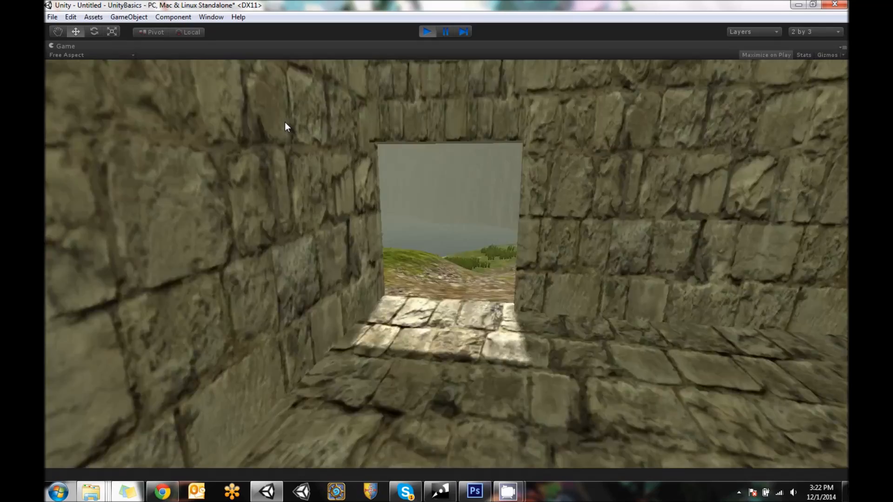
key("w")
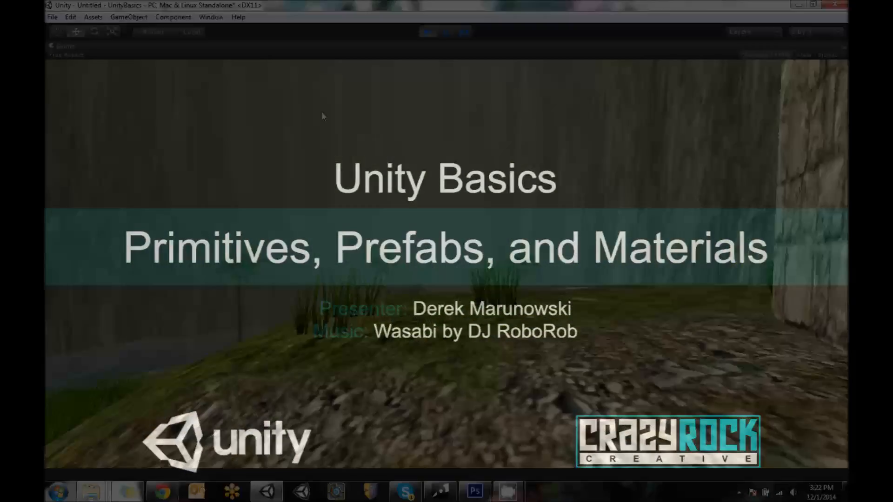